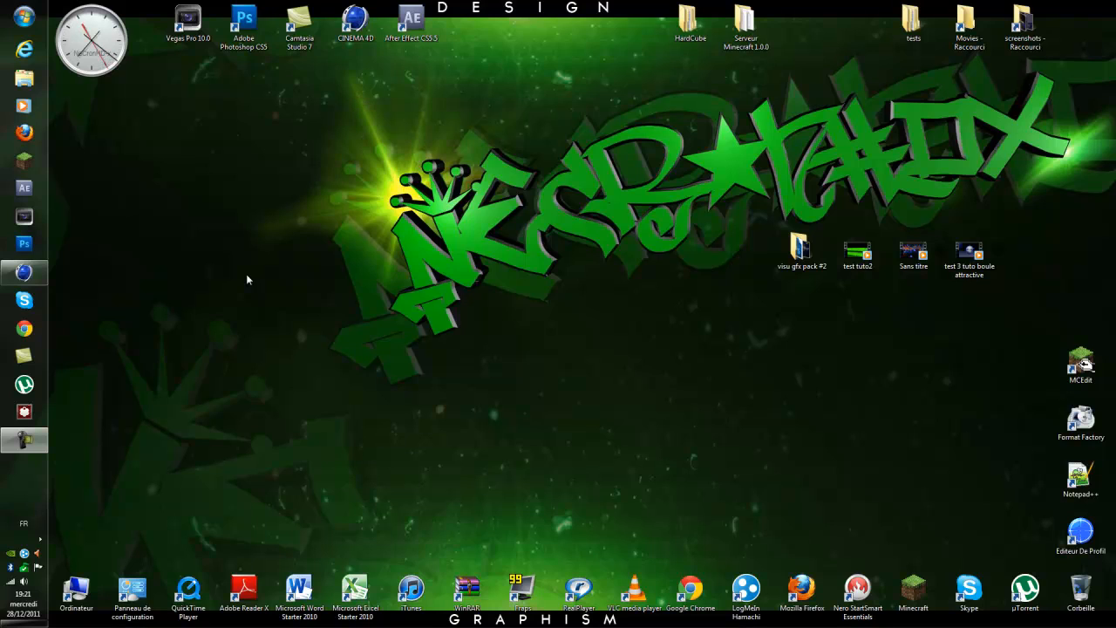
- Play the "test tuto2" video from the desktop and examine the text's colour changes at several points in its first half
{"action": "double_click", "coordinate": [857, 251]}
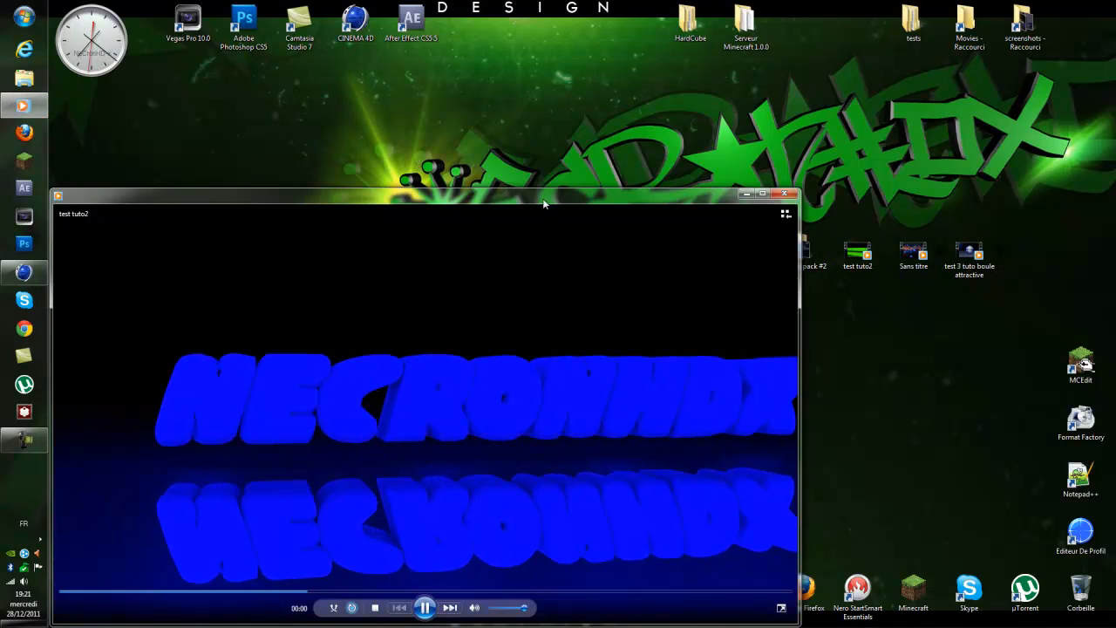
{"action": "left_click_drag", "start_coordinate": [543, 203], "coordinate": [578, 108]}
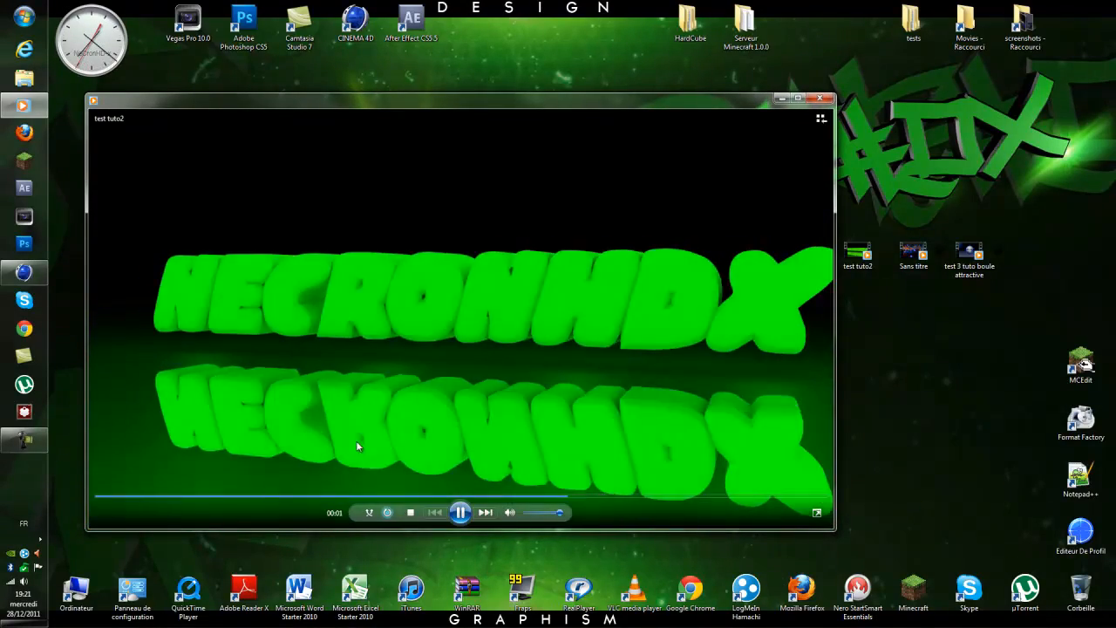
{"action": "left_click_drag", "start_coordinate": [689, 101], "coordinate": [712, 70]}
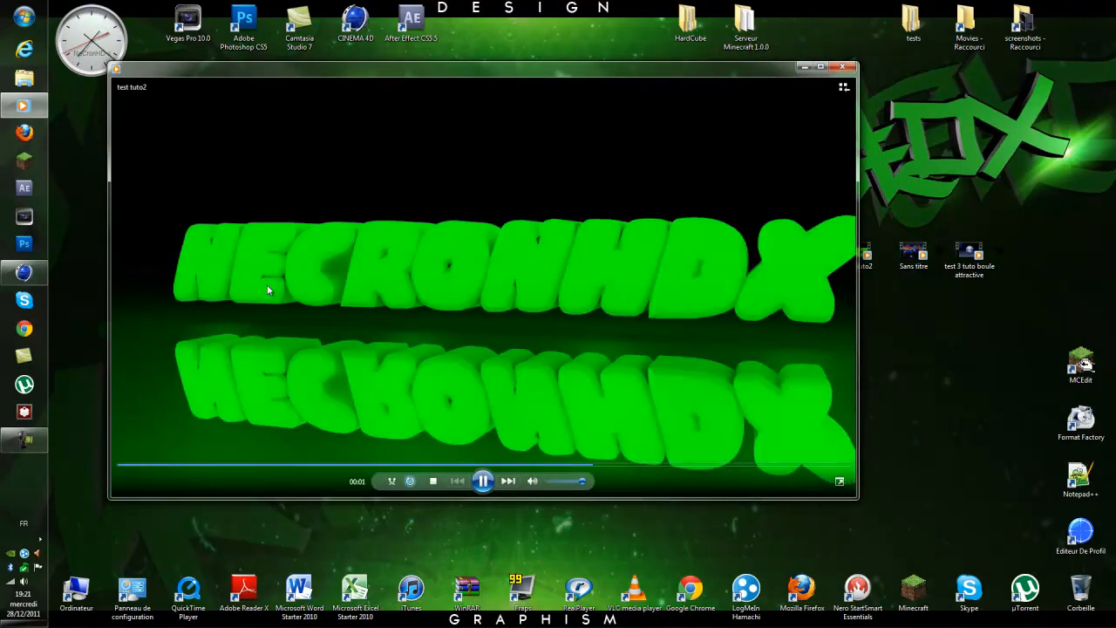
{"action": "left_click", "coordinate": [484, 489]}
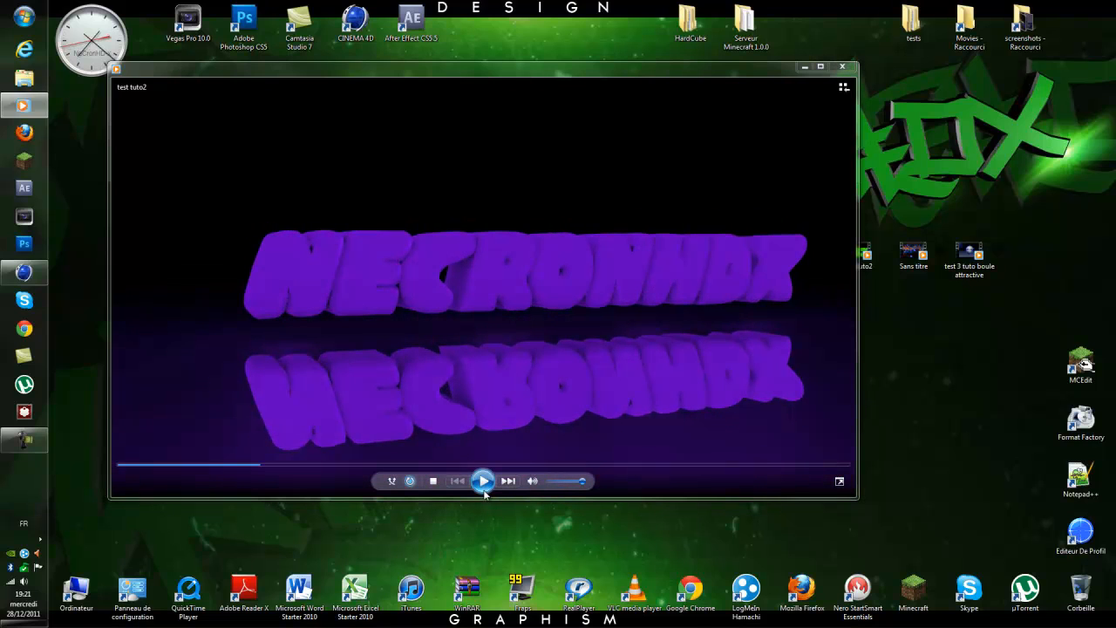
{"action": "left_click", "coordinate": [123, 464]}
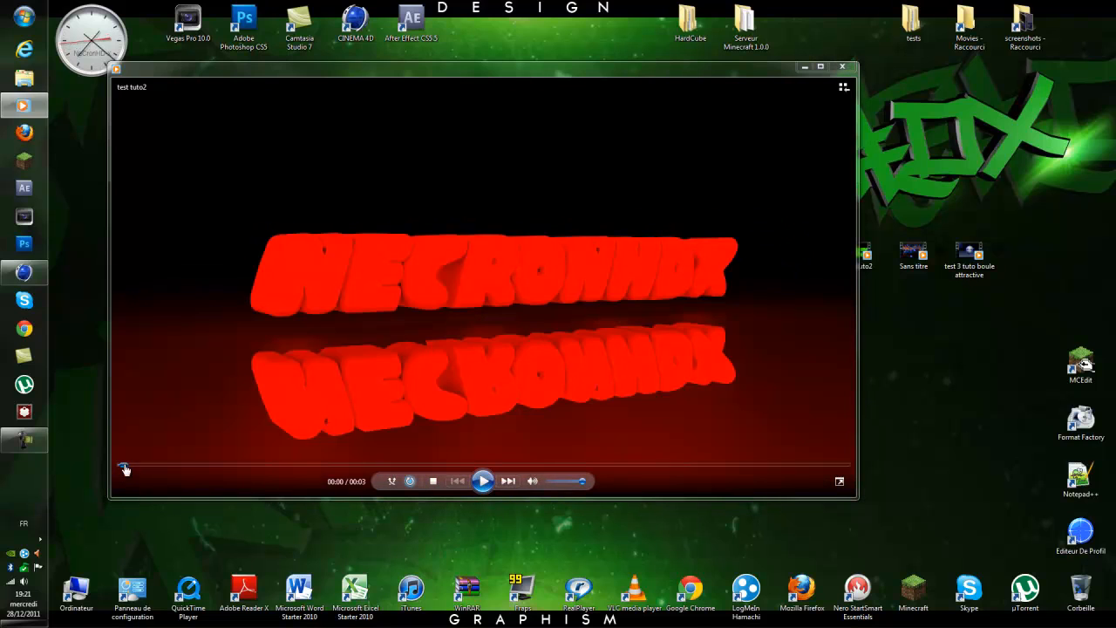
{"action": "left_click", "coordinate": [243, 466]}
{"action": "left_click", "coordinate": [307, 469]}
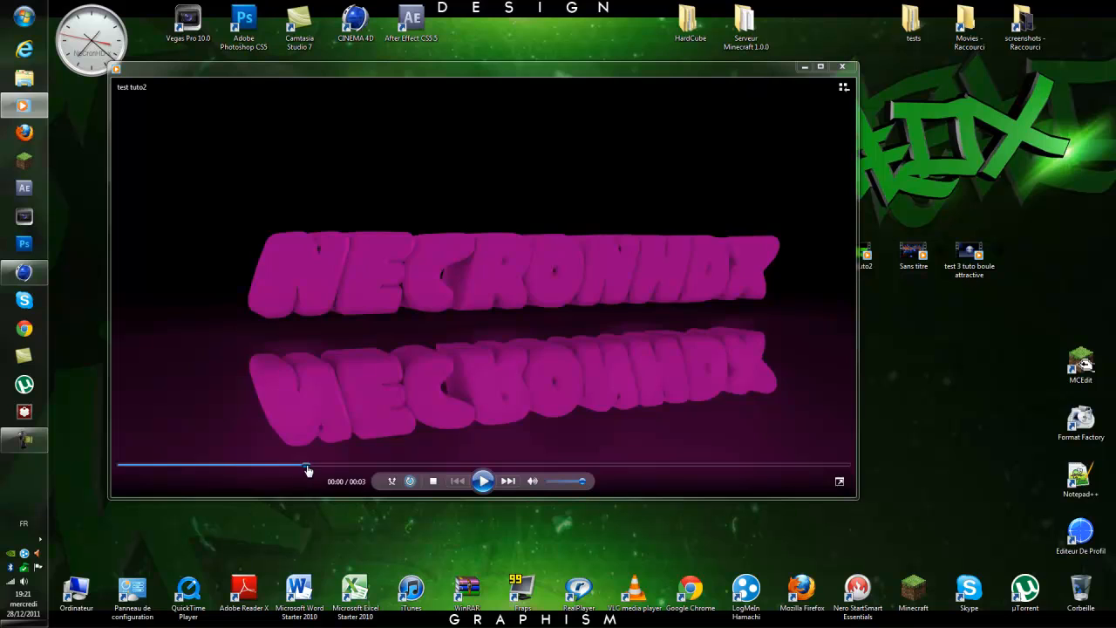
{"action": "left_click", "coordinate": [200, 466]}
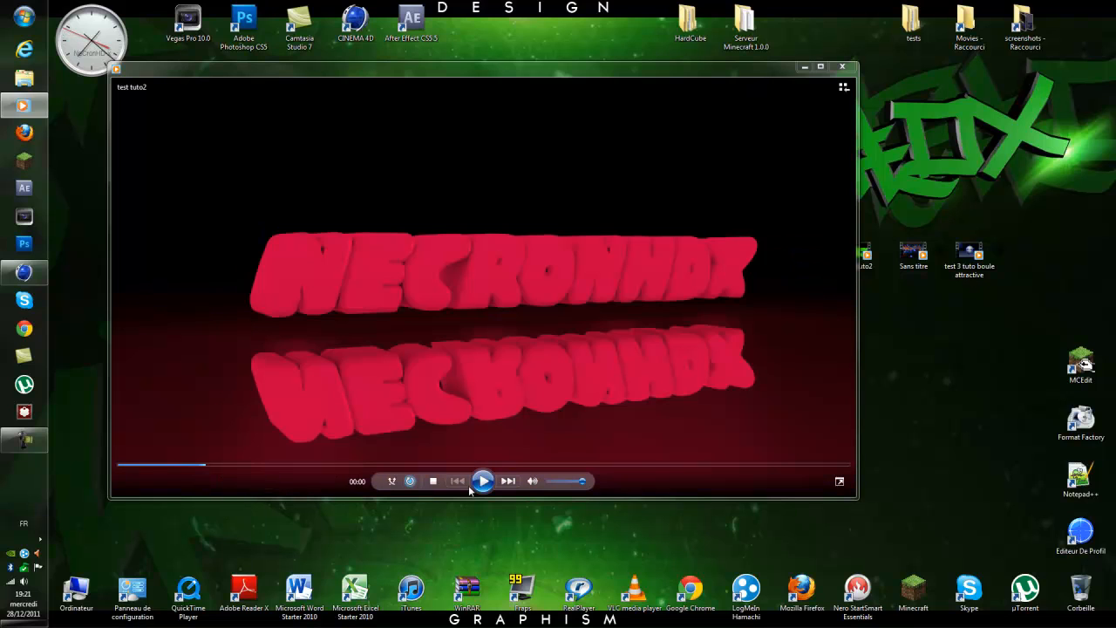
- Replay parts of the test video to examine the animated text's colours and reflection, and close the player
{"action": "left_click", "coordinate": [482, 481]}
{"action": "left_click", "coordinate": [482, 481]}
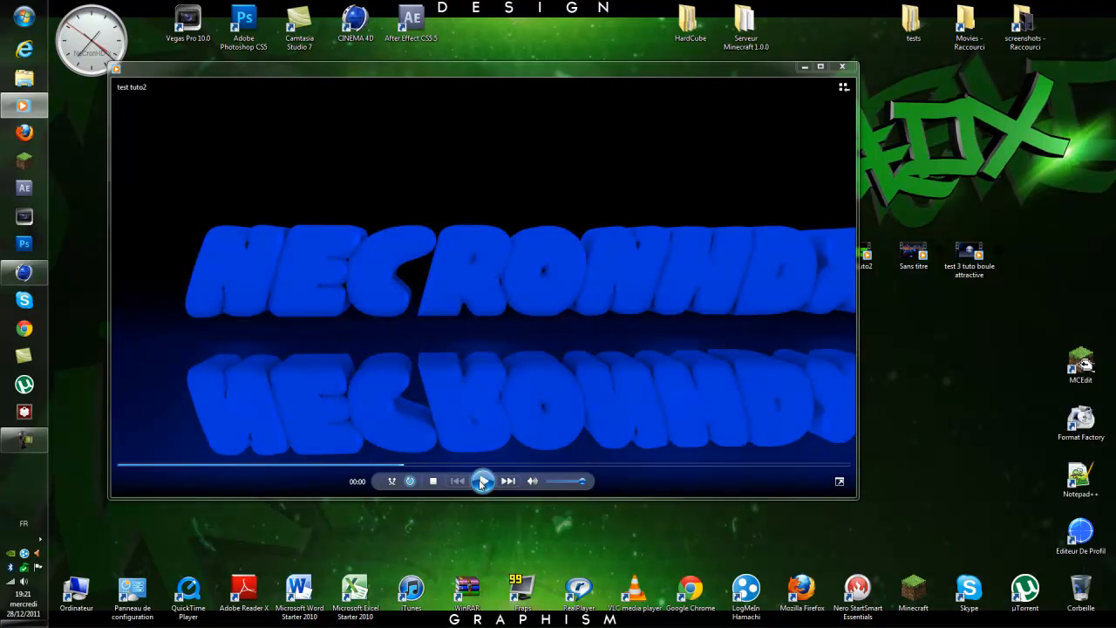
{"action": "left_click", "coordinate": [482, 480]}
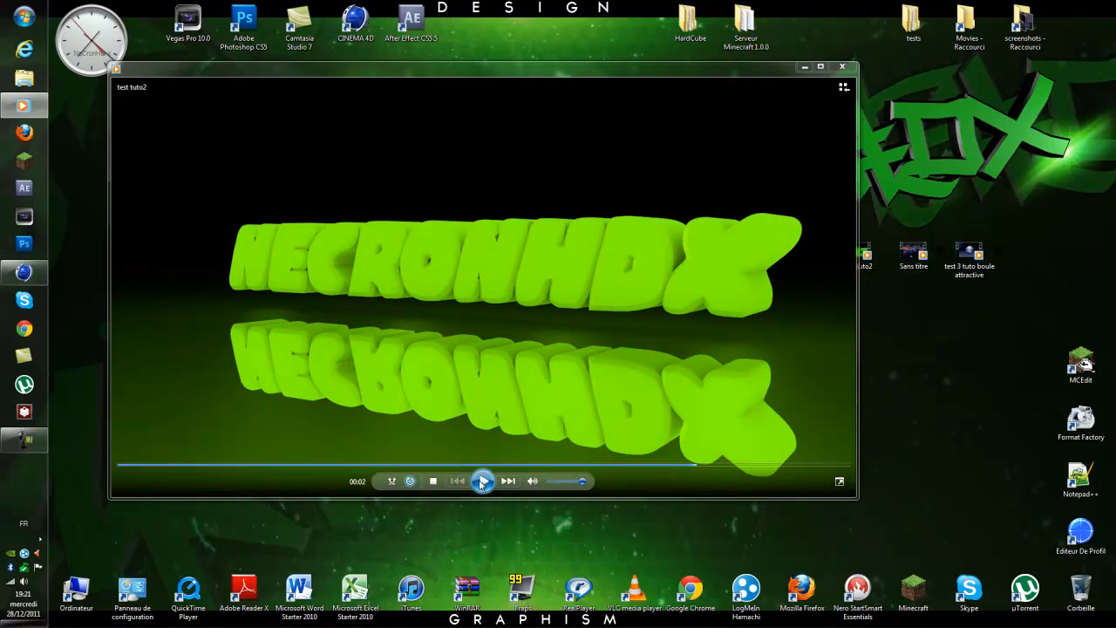
{"action": "left_click", "coordinate": [427, 465]}
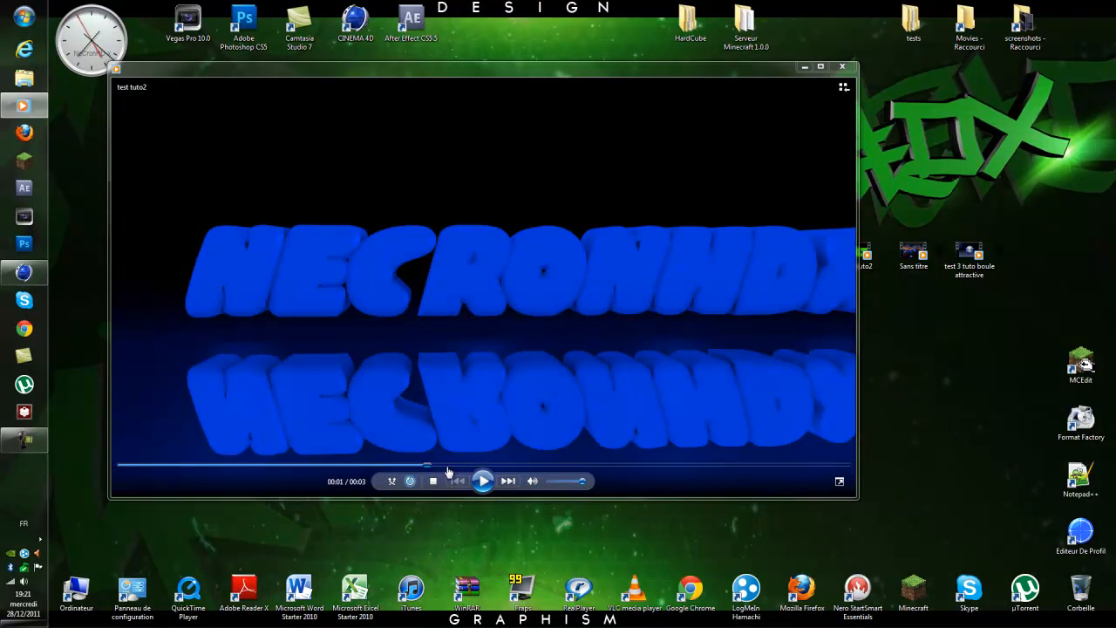
{"action": "left_click", "coordinate": [485, 465]}
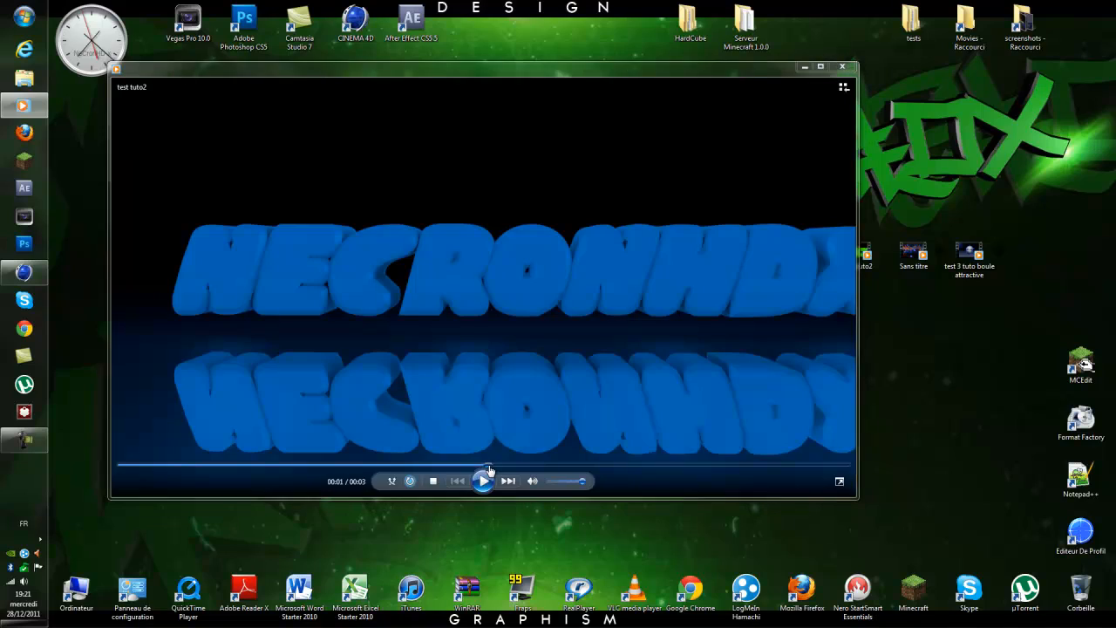
{"action": "left_click", "coordinate": [486, 478]}
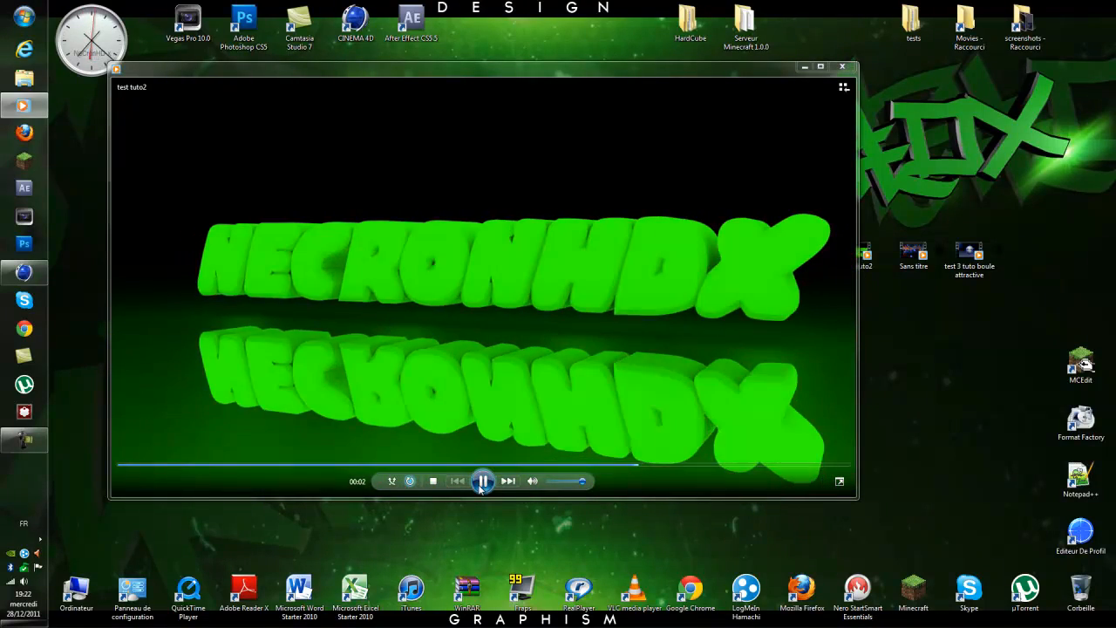
{"action": "left_click", "coordinate": [480, 484]}
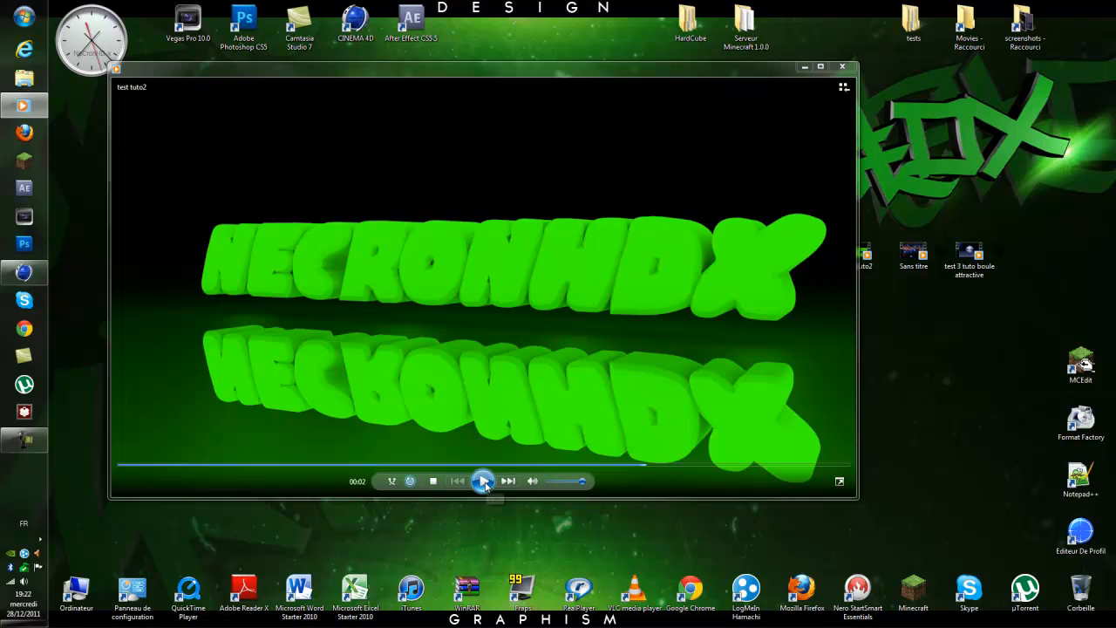
{"action": "left_click", "coordinate": [842, 66]}
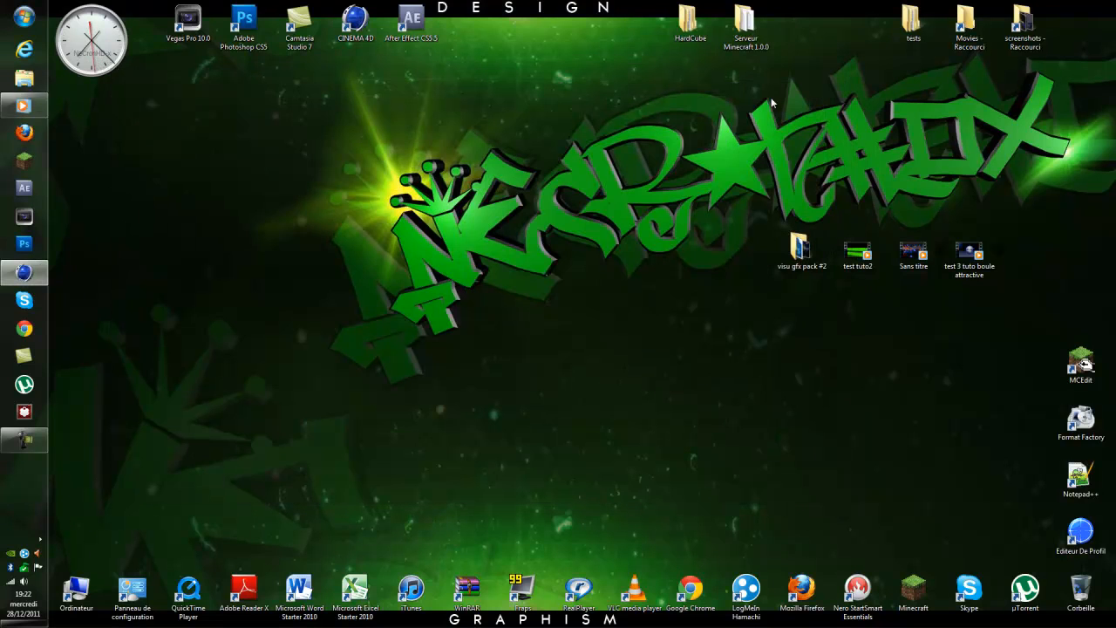
- Switch to CINEMA 4D and set the render output to the HDV/HDTV 720 29.97 preset, covering "Toutes les images"
{"action": "left_click", "coordinate": [35, 272]}
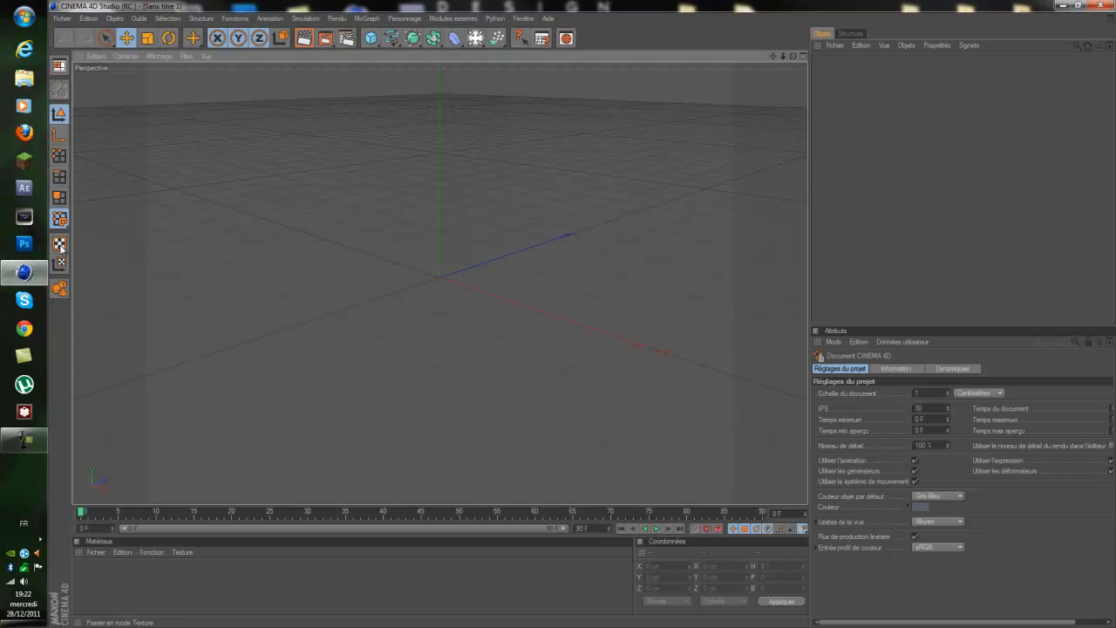
{"action": "left_click", "coordinate": [346, 39]}
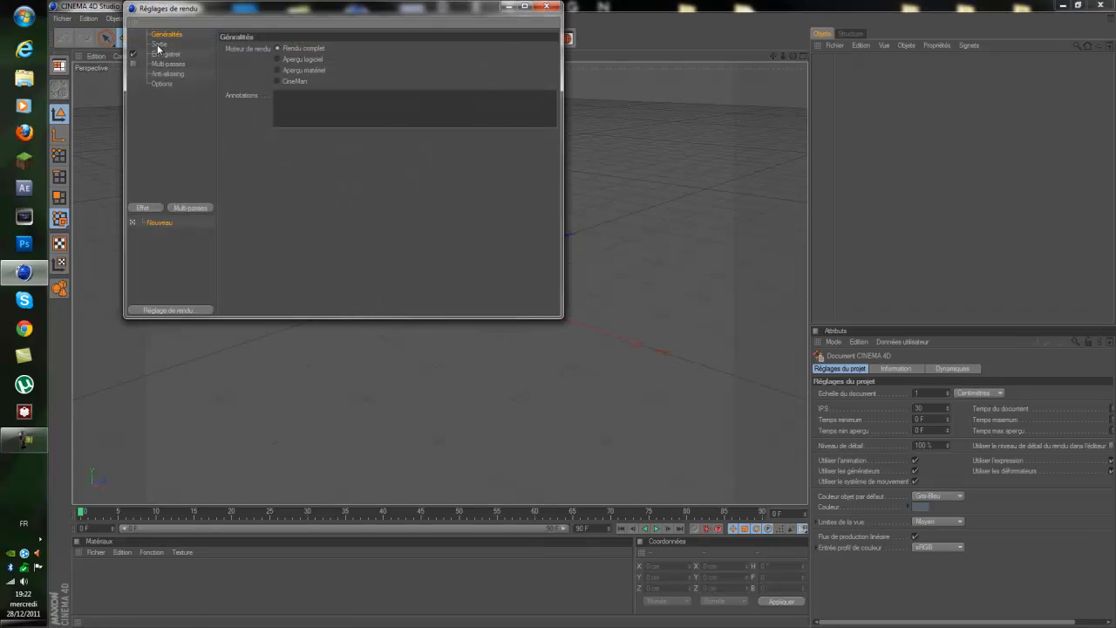
{"action": "left_click", "coordinate": [158, 45]}
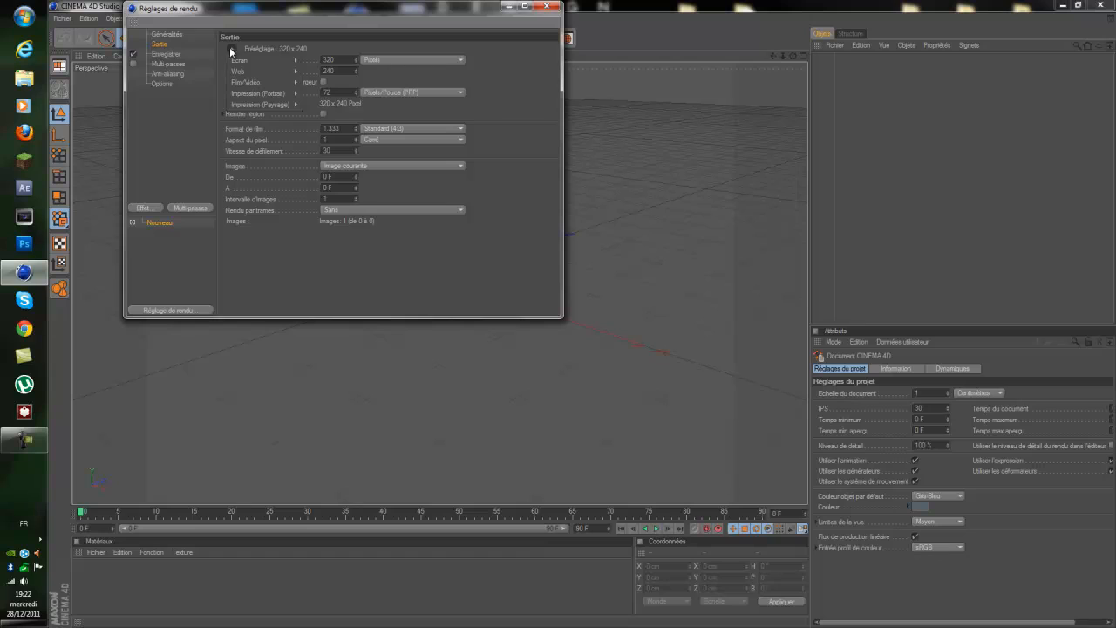
{"action": "mouse_move", "coordinate": [253, 82]}
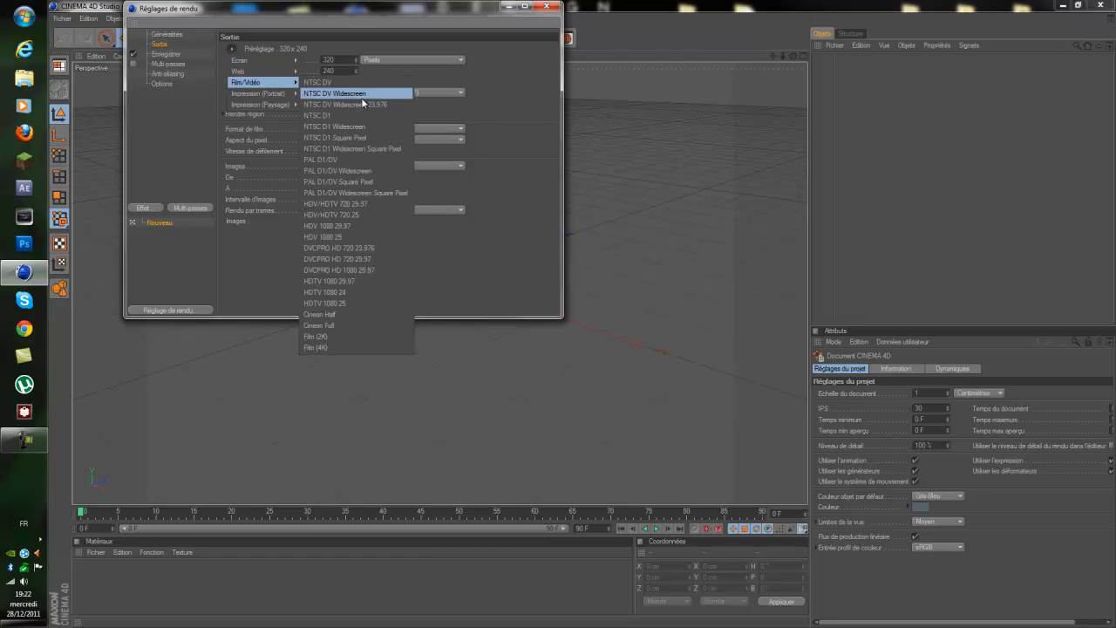
{"action": "left_click", "coordinate": [370, 205]}
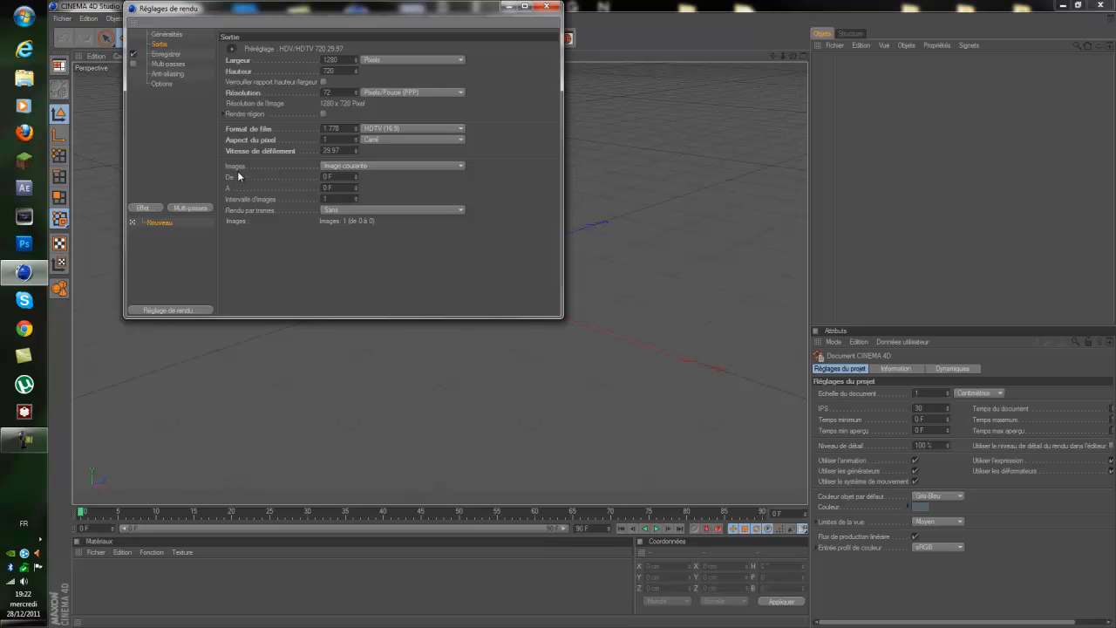
{"action": "left_click", "coordinate": [366, 167]}
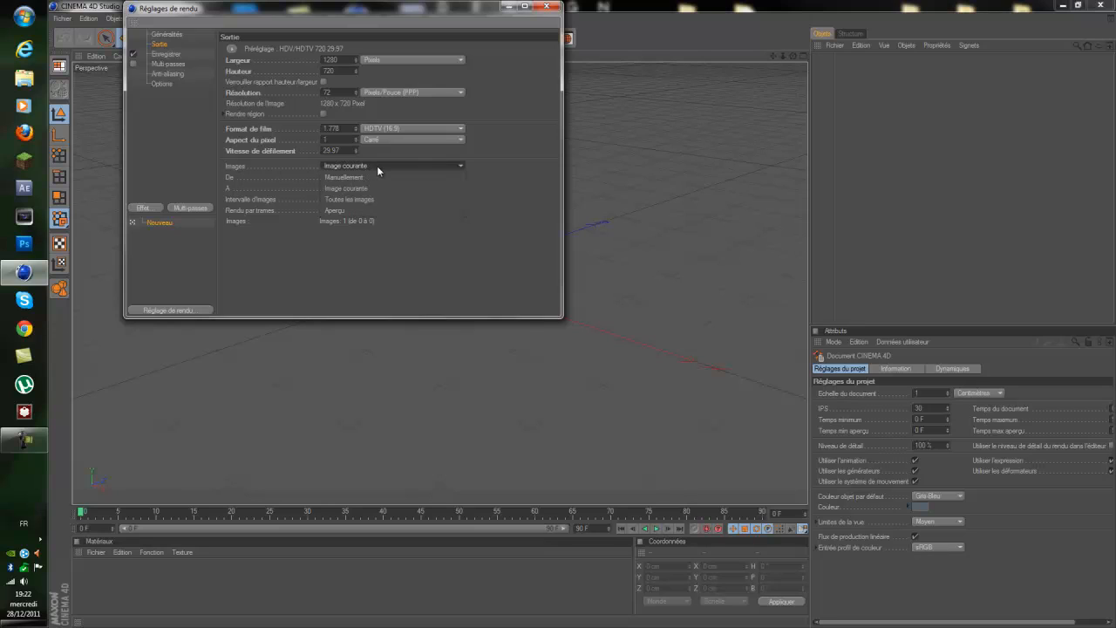
{"action": "left_click", "coordinate": [374, 197]}
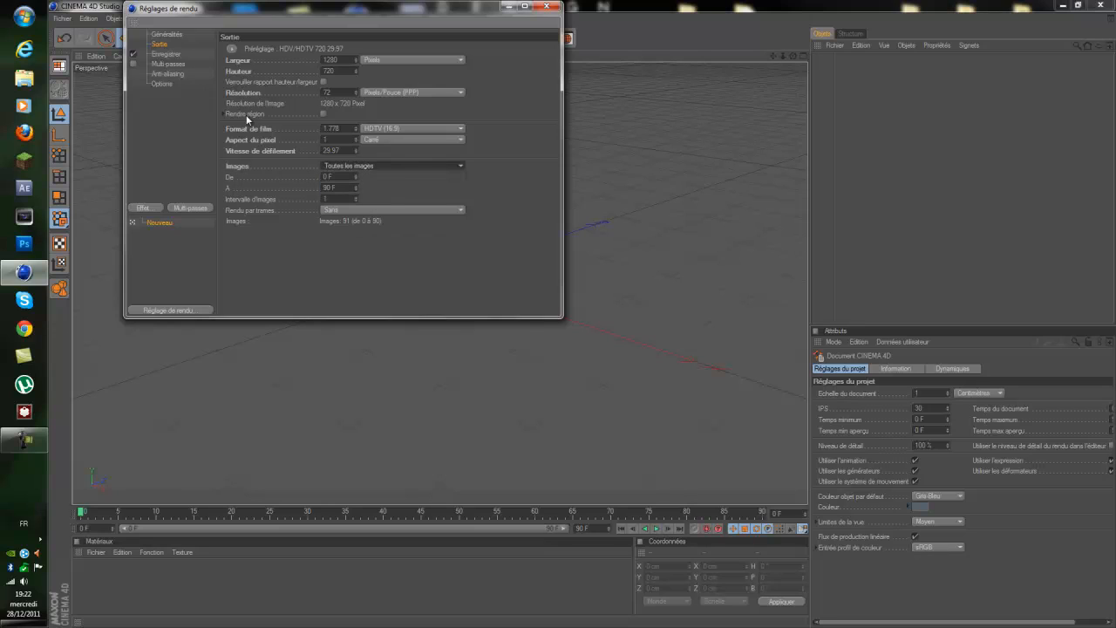
- Browse for the render's save path to the "Rendu tuto" folder of "tuto 7 effet néon animé" on drive Donnees (H:)
{"action": "left_click", "coordinate": [163, 55]}
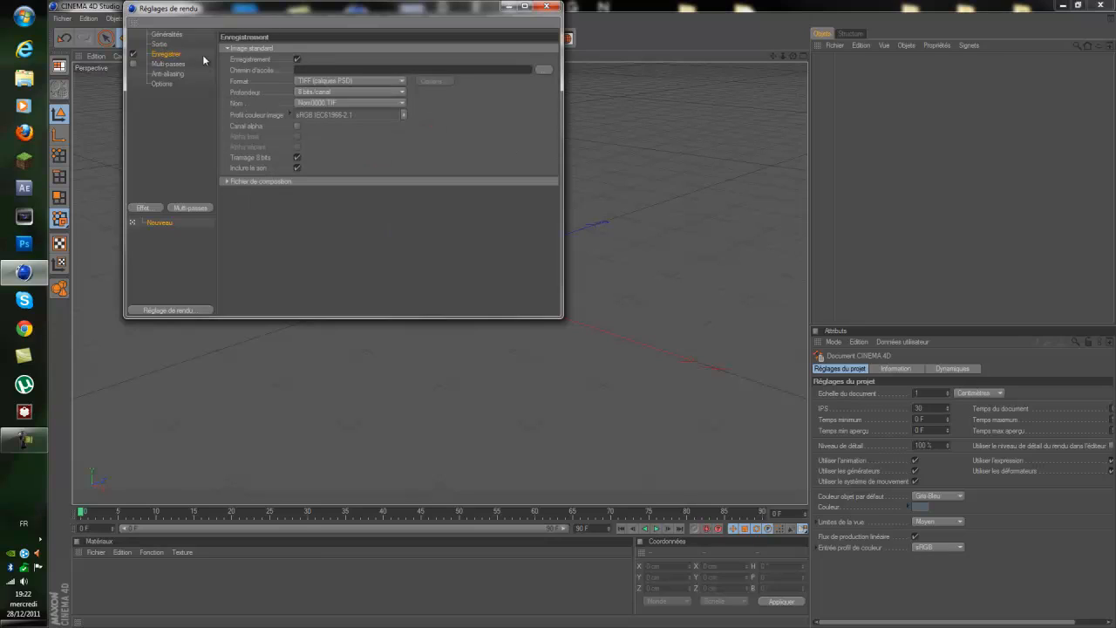
{"action": "left_click", "coordinate": [539, 68]}
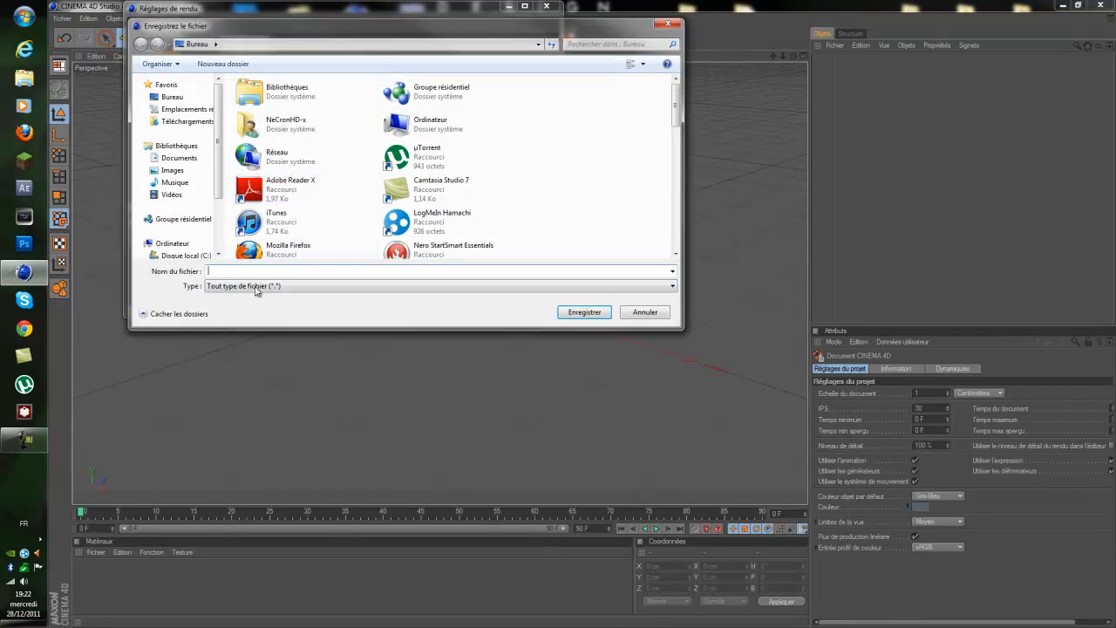
{"action": "scroll", "coordinate": [179, 192], "scroll_direction": "down", "scroll_amount": 2}
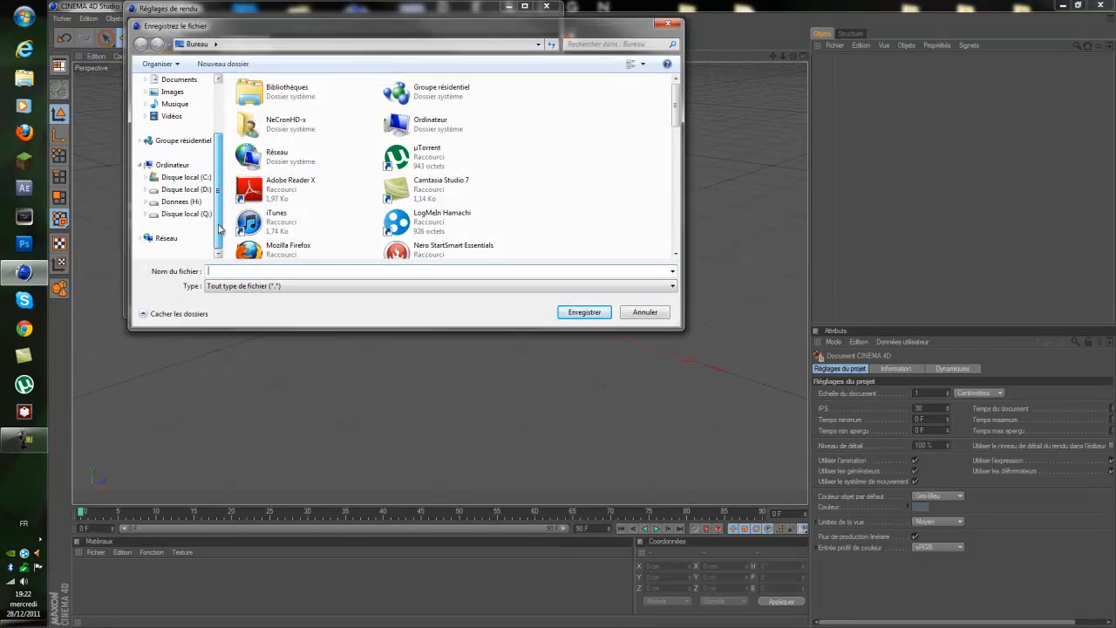
{"action": "left_click", "coordinate": [180, 202]}
{"action": "double_click", "coordinate": [272, 97]}
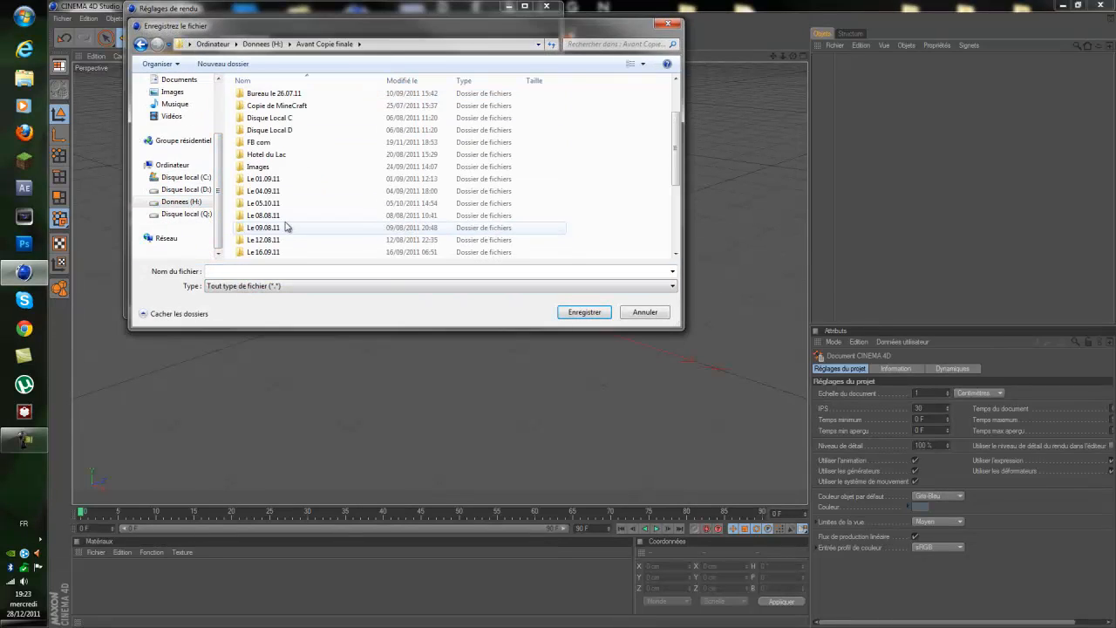
{"action": "scroll", "coordinate": [288, 214], "scroll_direction": "down", "scroll_amount": 3}
{"action": "double_click", "coordinate": [292, 205]}
{"action": "double_click", "coordinate": [287, 97]}
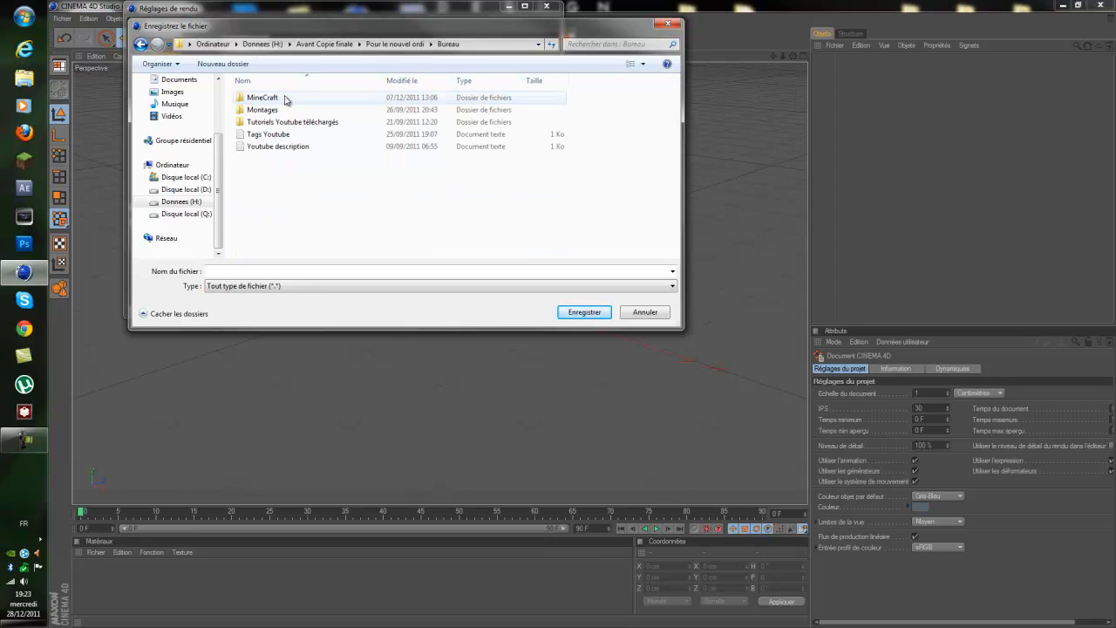
{"action": "double_click", "coordinate": [288, 109]}
{"action": "double_click", "coordinate": [295, 135]}
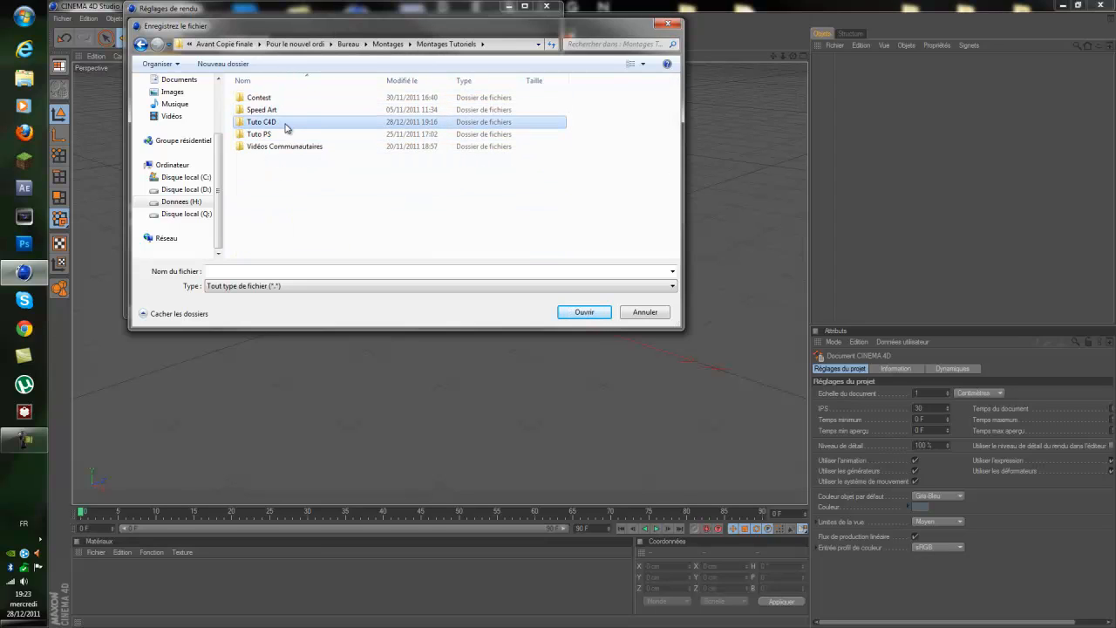
{"action": "double_click", "coordinate": [289, 122]}
{"action": "double_click", "coordinate": [282, 171]}
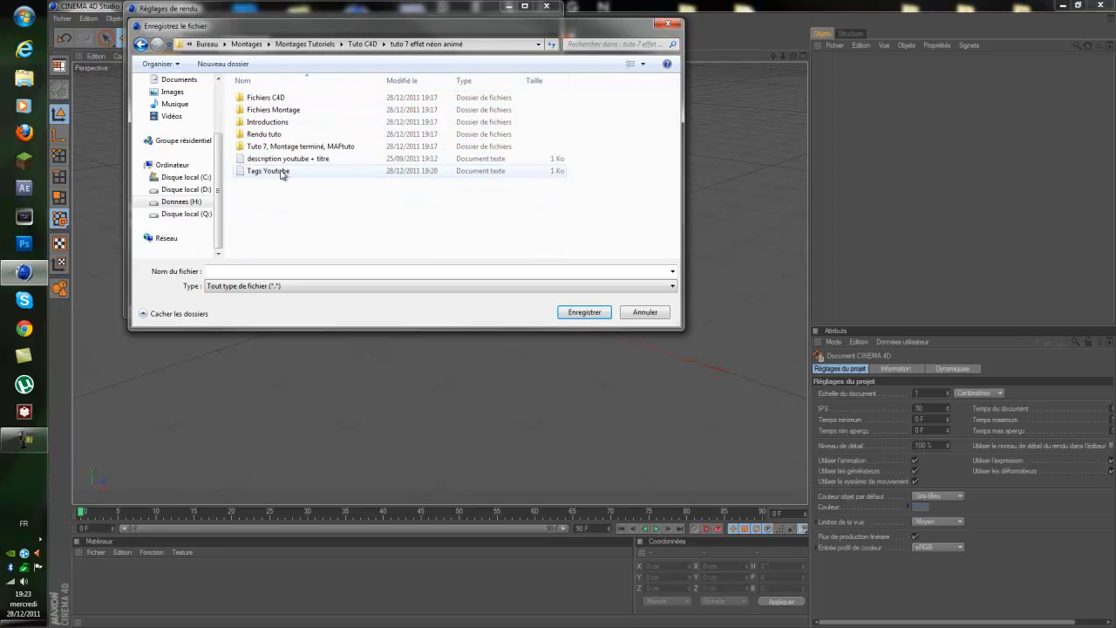
{"action": "double_click", "coordinate": [321, 139]}
- Name the render file "st 1" and set its save format to Film AVI
{"action": "left_click", "coordinate": [468, 274]}
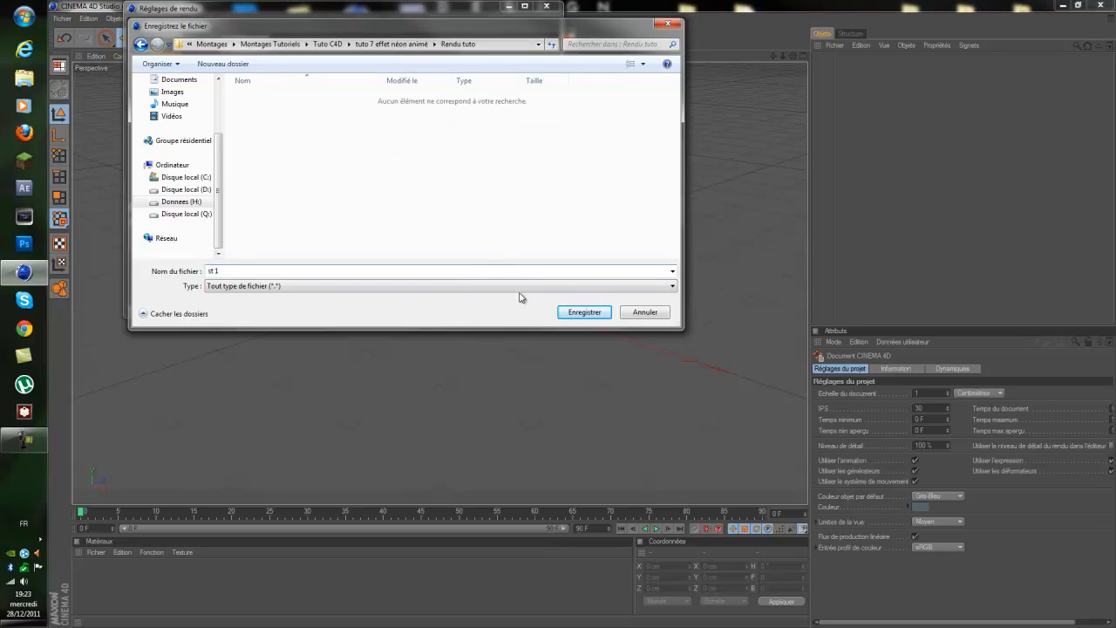
{"action": "left_click", "coordinate": [583, 312]}
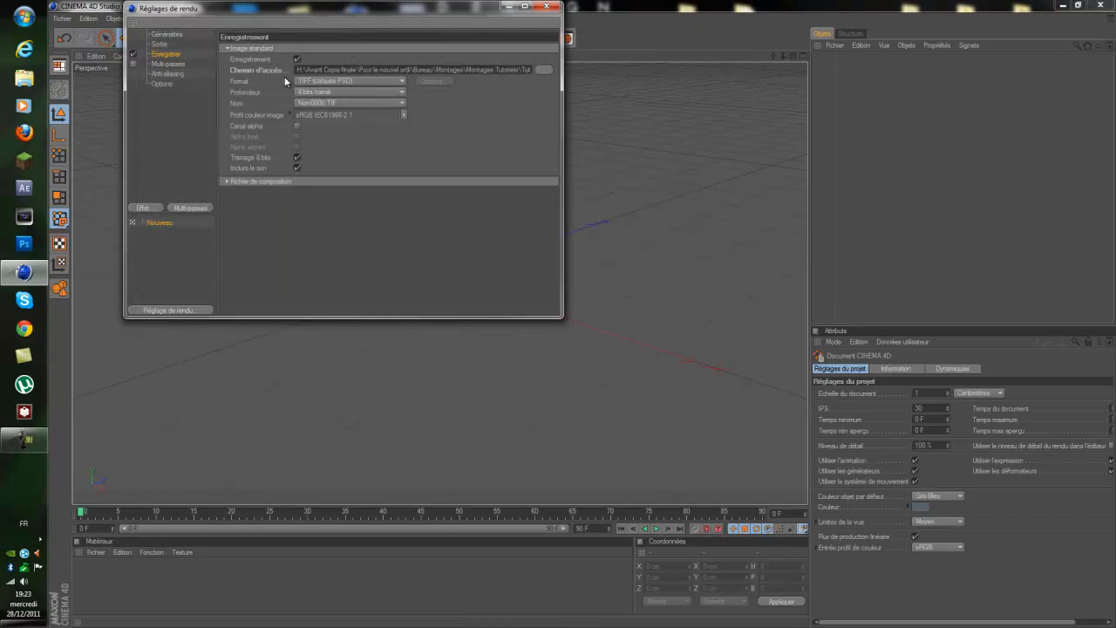
{"action": "left_click", "coordinate": [326, 81]}
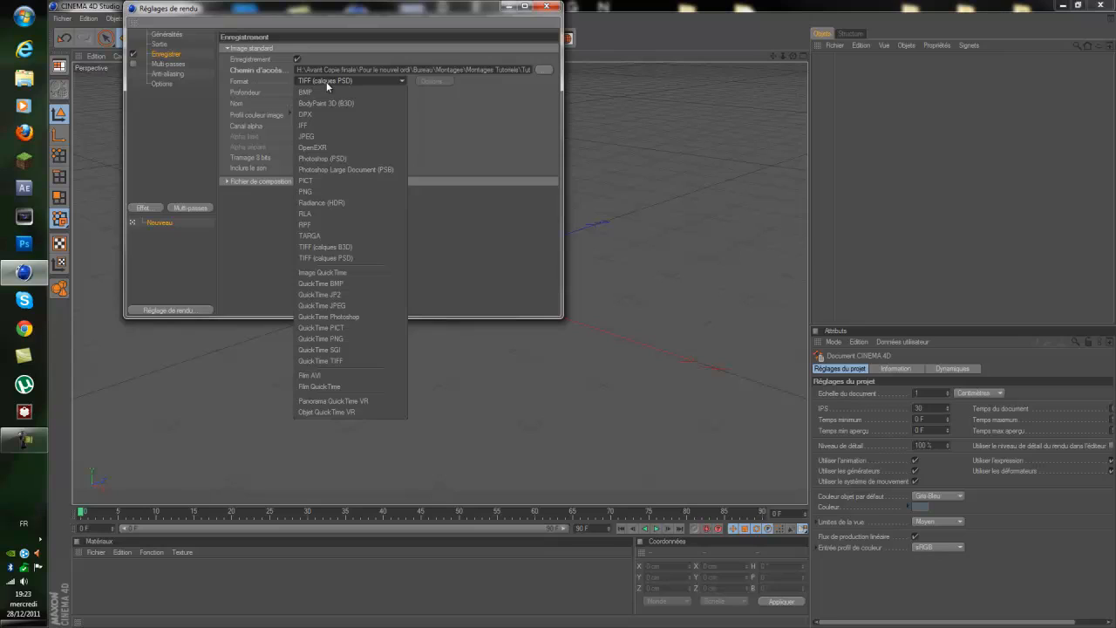
{"action": "left_click", "coordinate": [336, 376]}
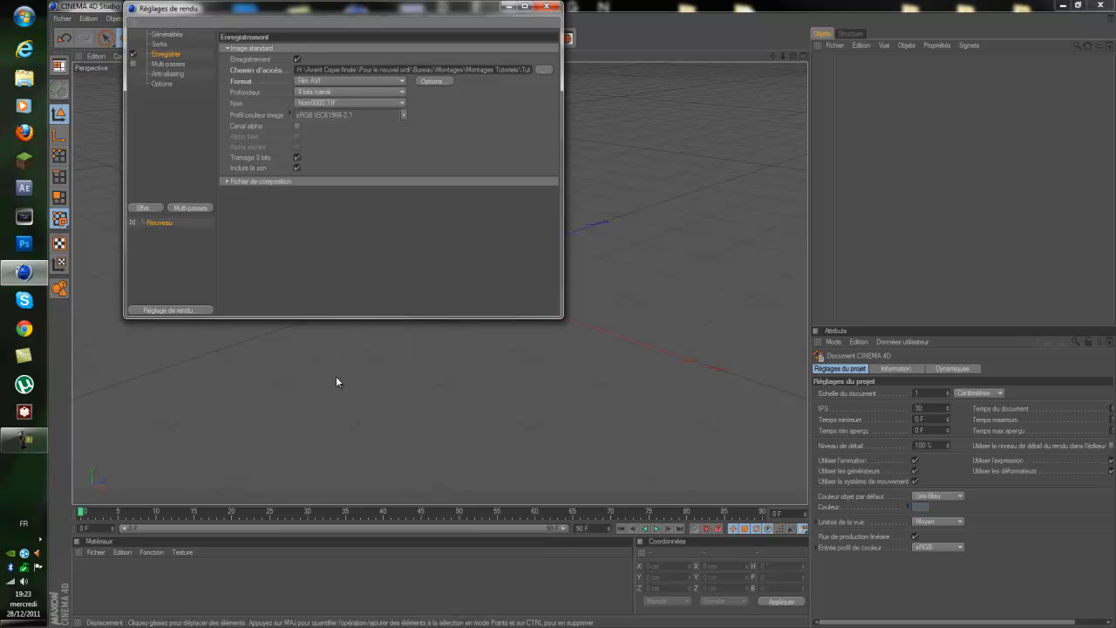
- Set the render's anti-aliasing to "Au mieux" with a maximum level of 2x2
{"action": "left_click", "coordinate": [164, 64]}
{"action": "left_click", "coordinate": [164, 74]}
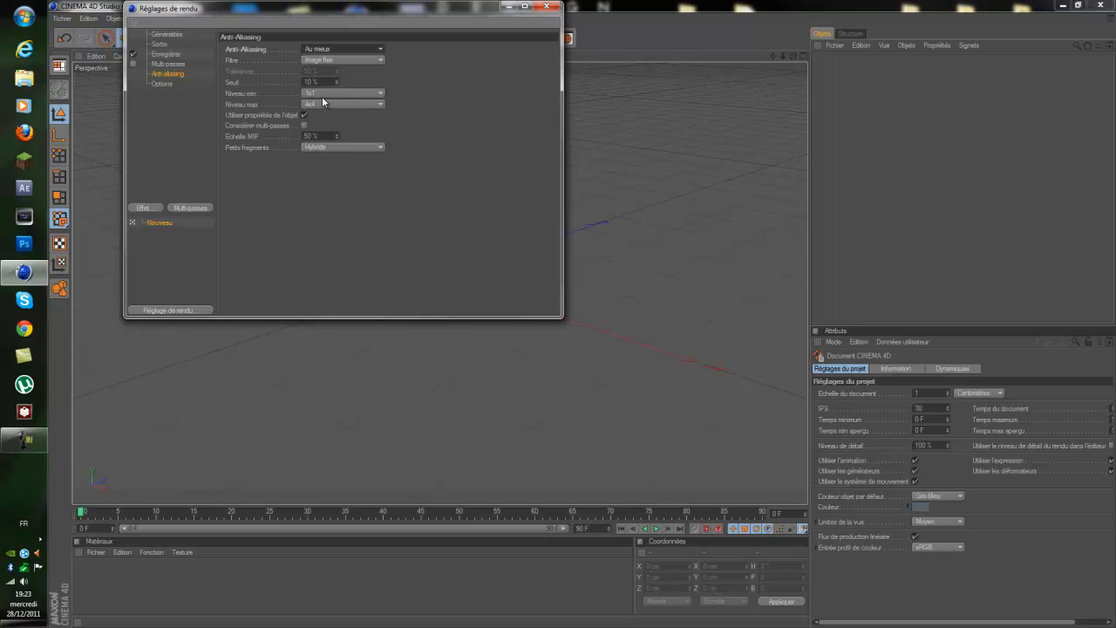
{"action": "left_click", "coordinate": [319, 103]}
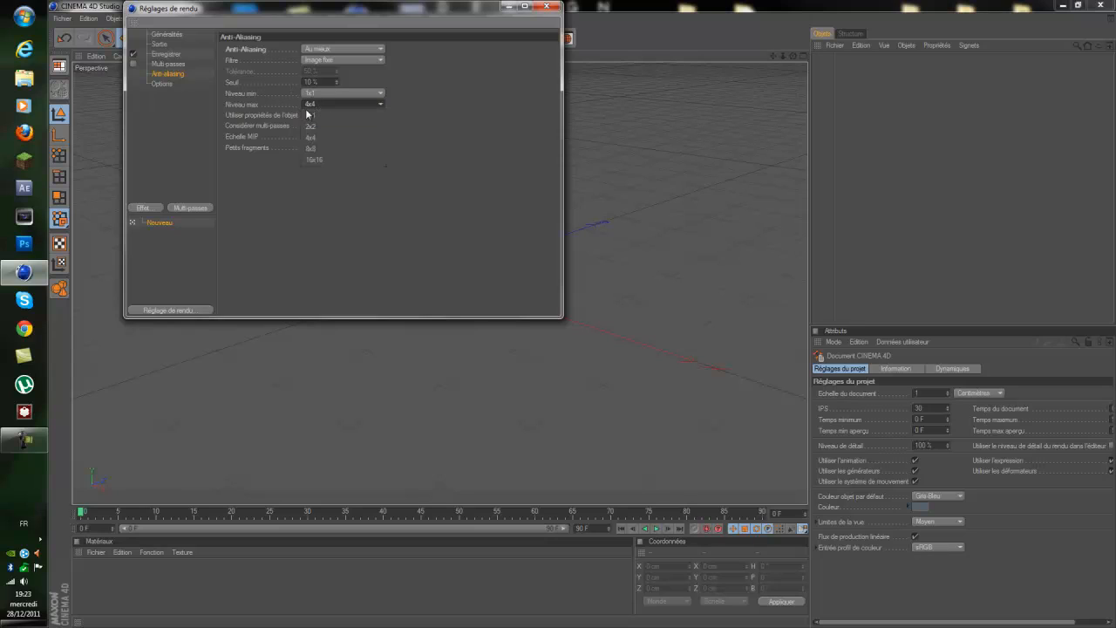
{"action": "left_click", "coordinate": [314, 127]}
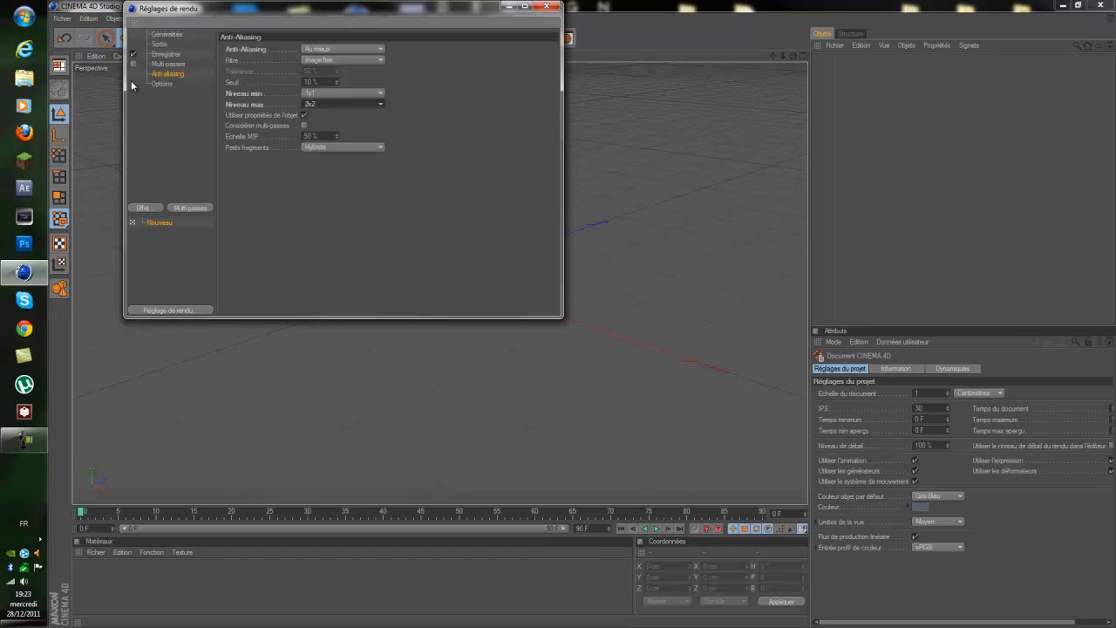
- Add the Occlusion ambiante effect to the render settings with its default values and close the settings
{"action": "left_click", "coordinate": [142, 207]}
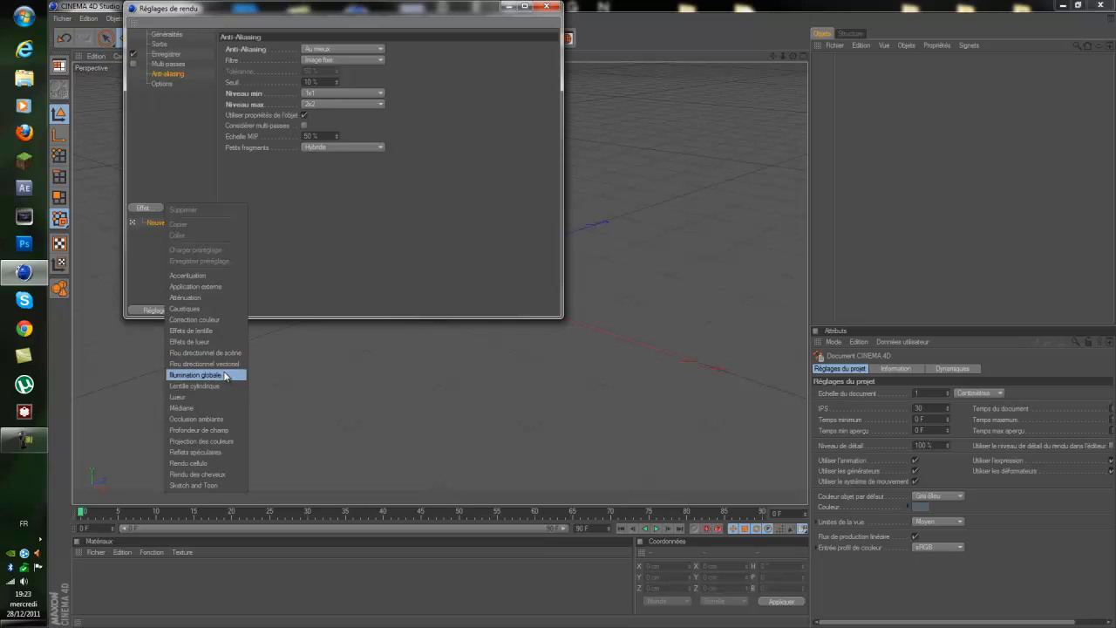
{"action": "left_click", "coordinate": [219, 418]}
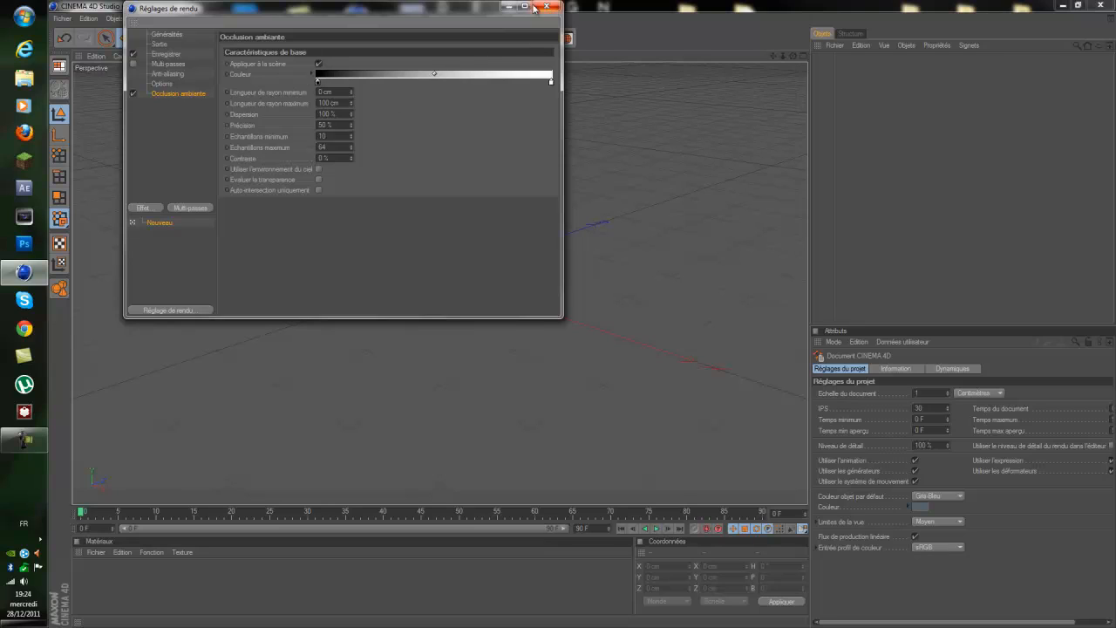
{"action": "left_click", "coordinate": [141, 209]}
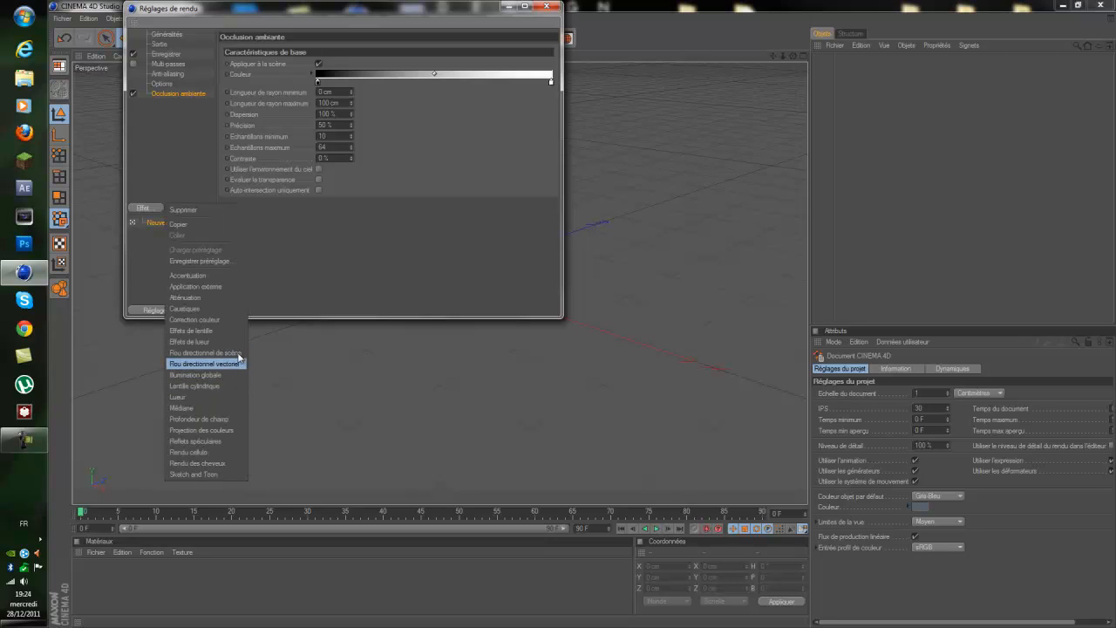
{"action": "left_click", "coordinate": [284, 238]}
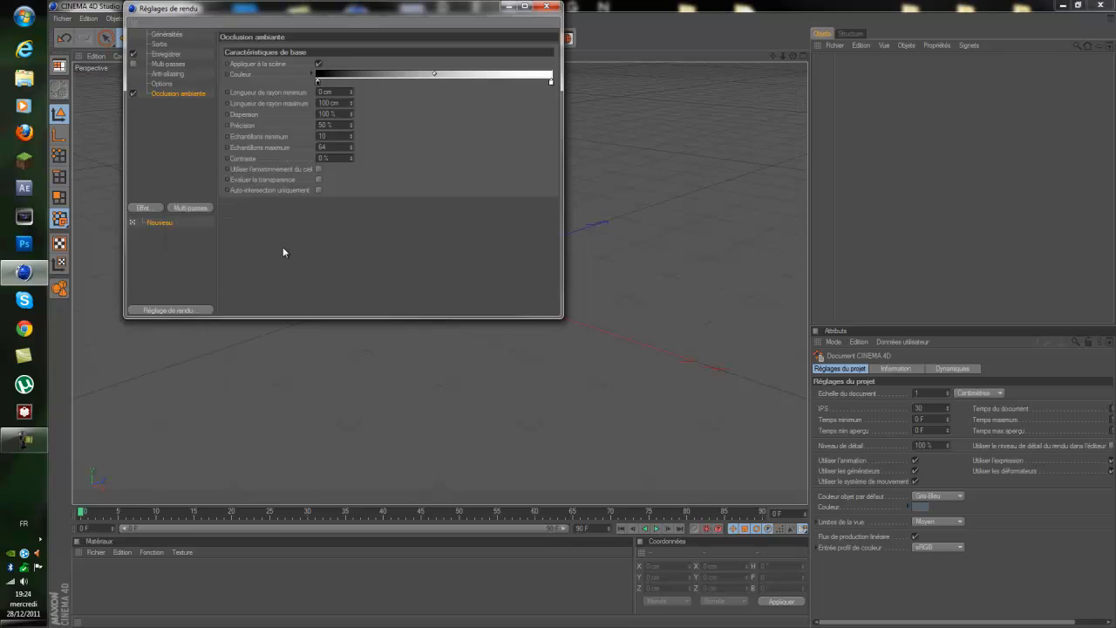
{"action": "left_click", "coordinate": [549, 7]}
- Add a MoGraph Mo Texte object to the scene and set its text height to 150 cm
{"action": "left_click", "coordinate": [365, 18]}
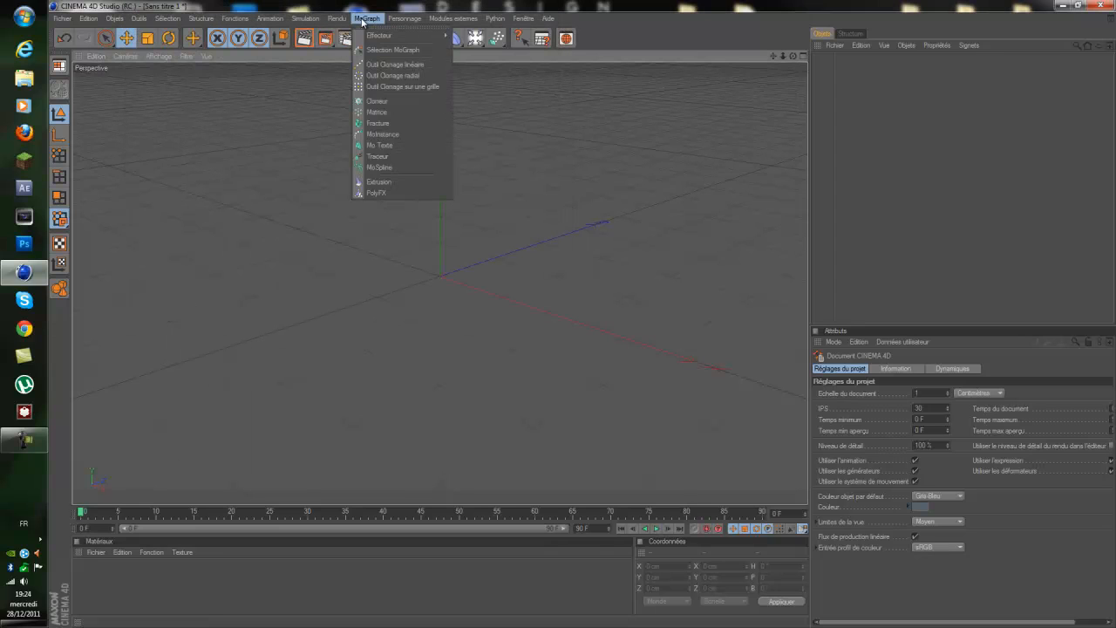
{"action": "left_click", "coordinate": [415, 11]}
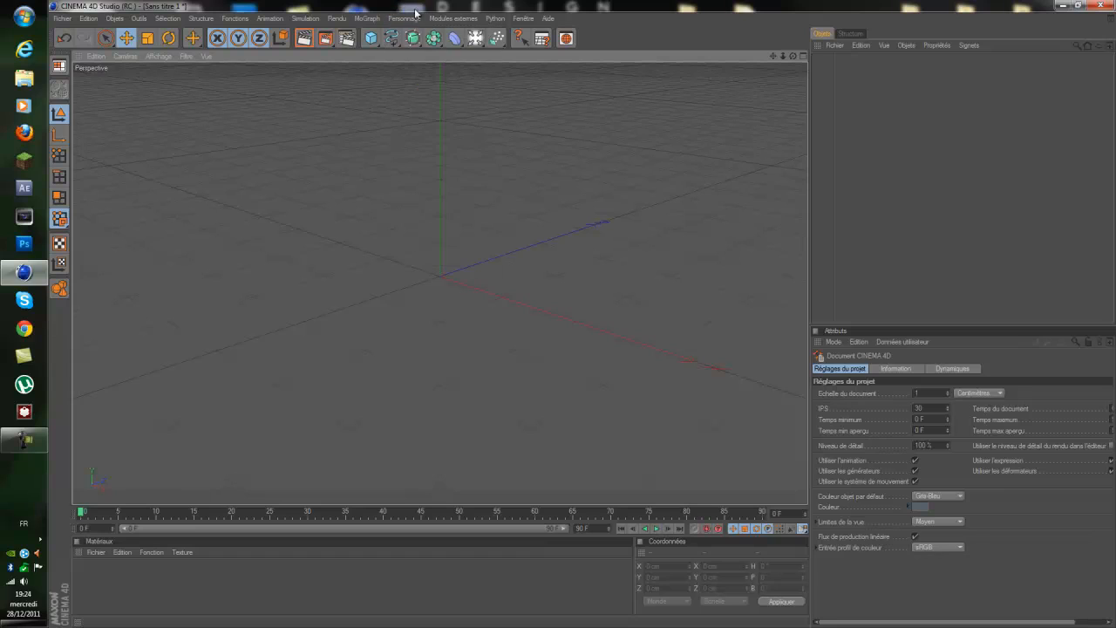
{"action": "left_click", "coordinate": [370, 37]}
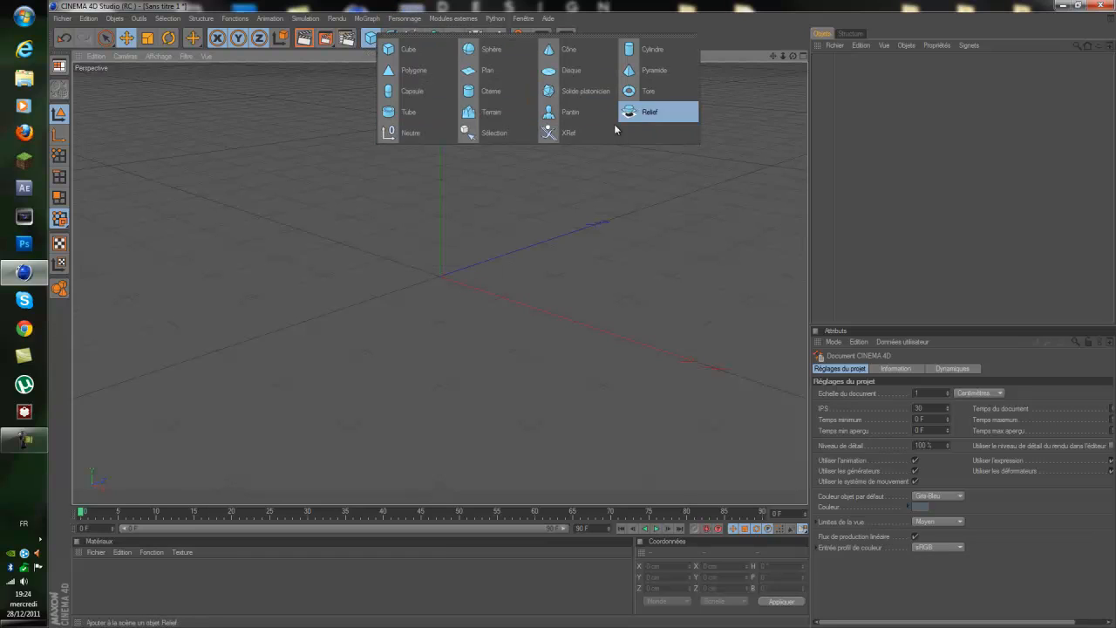
{"action": "left_click", "coordinate": [367, 19]}
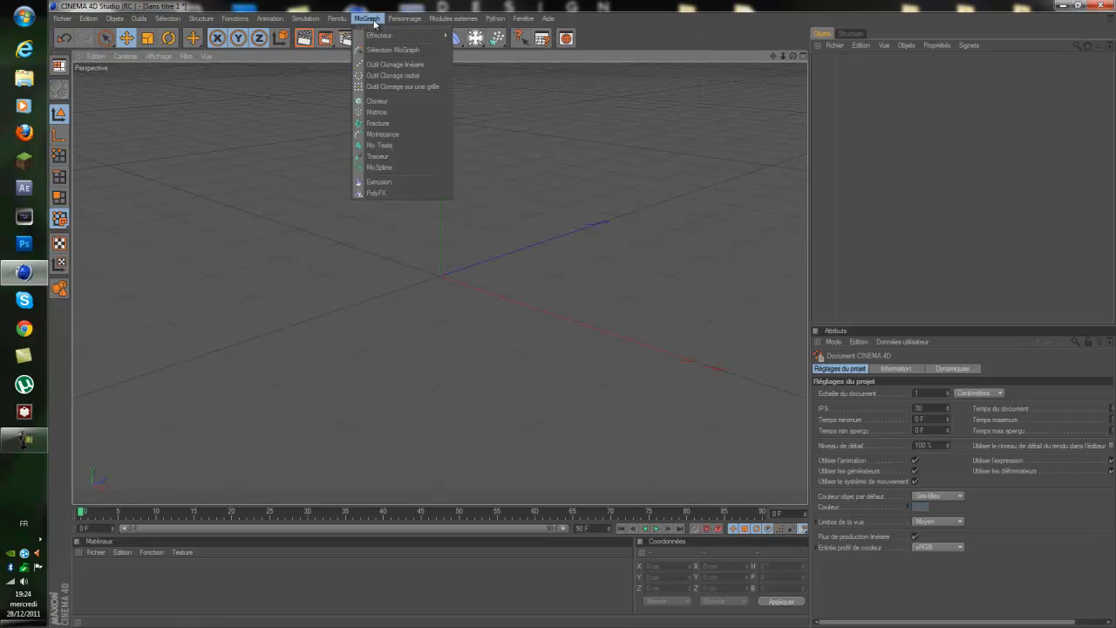
{"action": "left_click", "coordinate": [394, 145]}
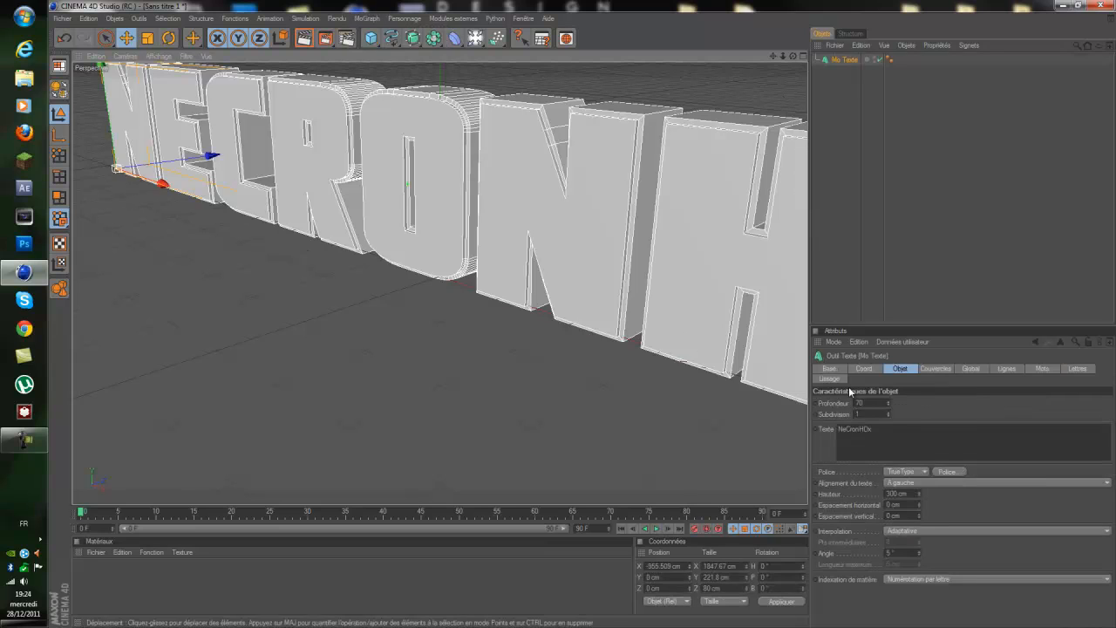
{"action": "left_click", "coordinate": [903, 494]}
{"action": "type", "text": "150"}
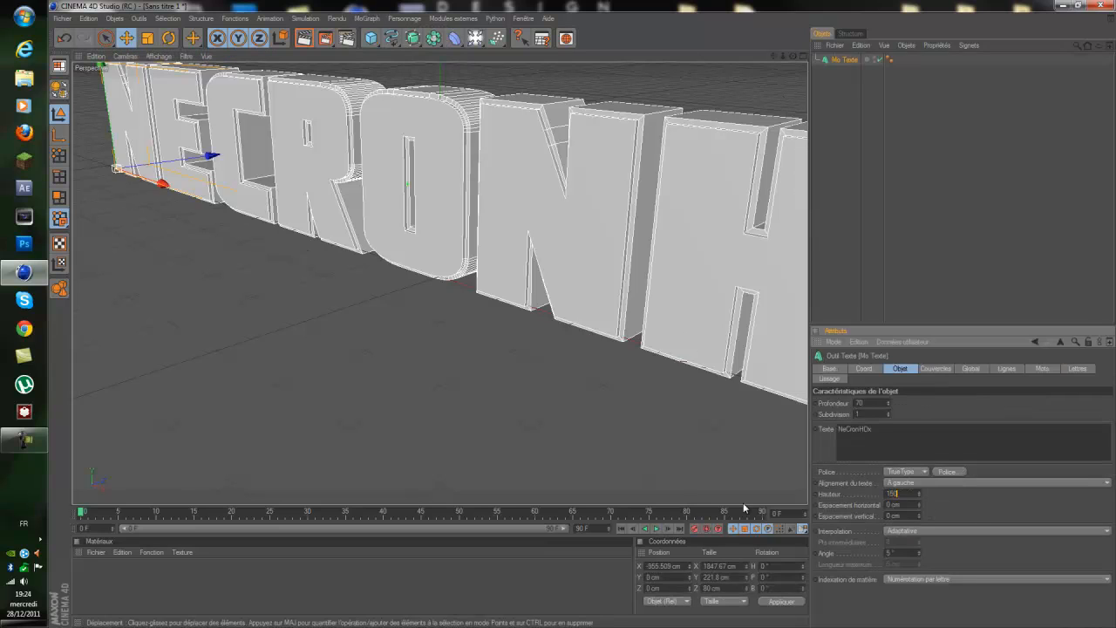
{"action": "key", "text": "Return"}
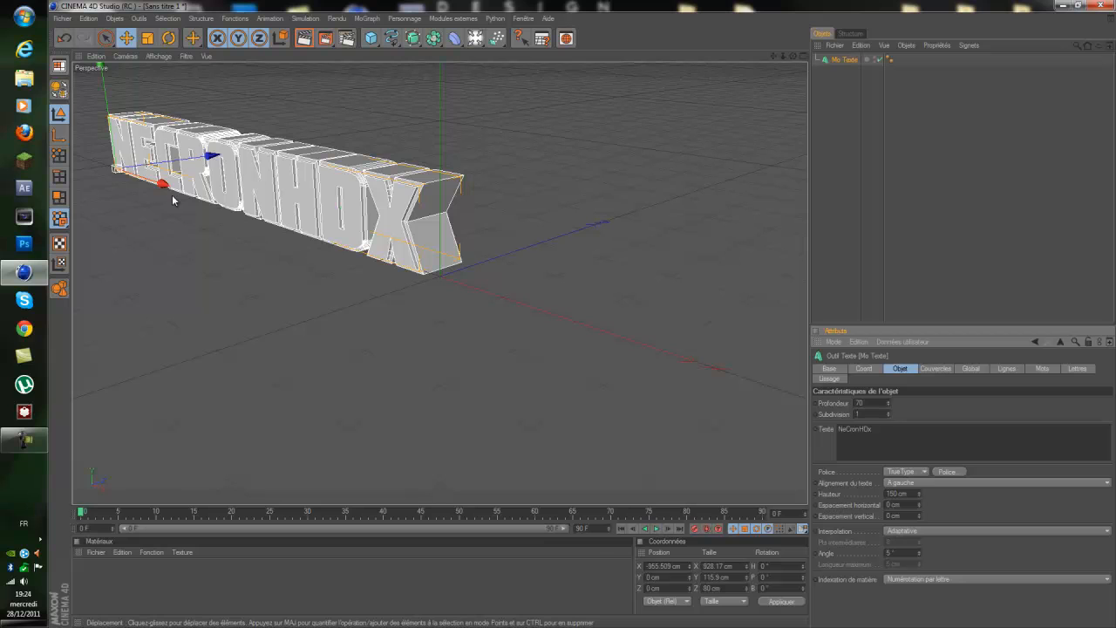
- Try the Optimus font on the Mo Texte object and revert to the previous font
{"action": "left_click_drag", "start_coordinate": [793, 56], "coordinate": [584, 319]}
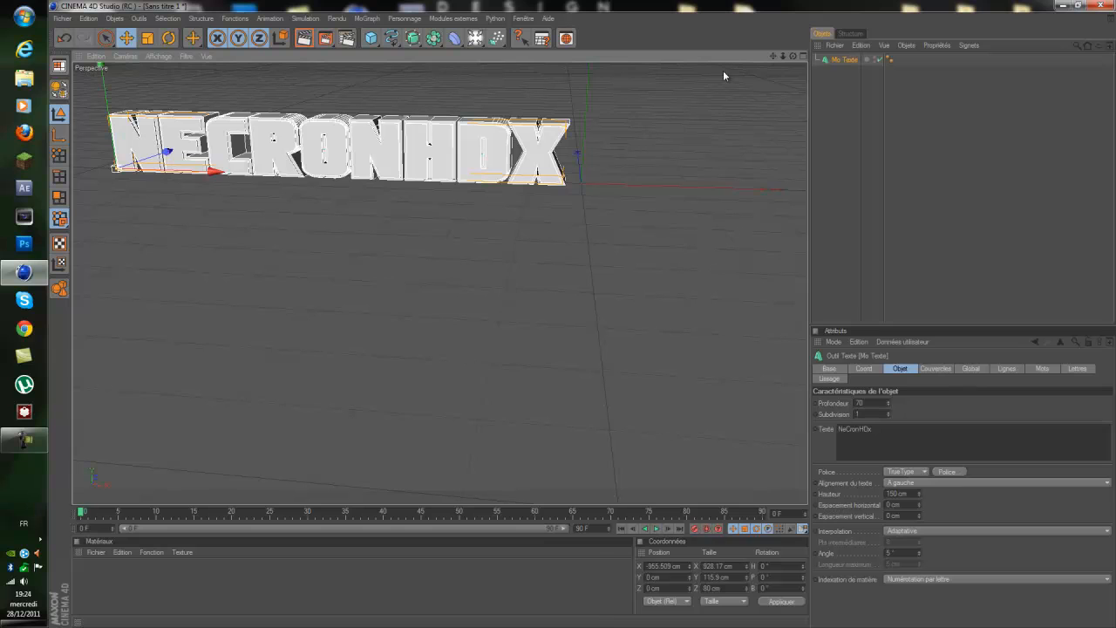
{"action": "left_click_drag", "start_coordinate": [772, 56], "coordinate": [1003, 144]}
{"action": "left_click_drag", "start_coordinate": [793, 56], "coordinate": [583, 313]}
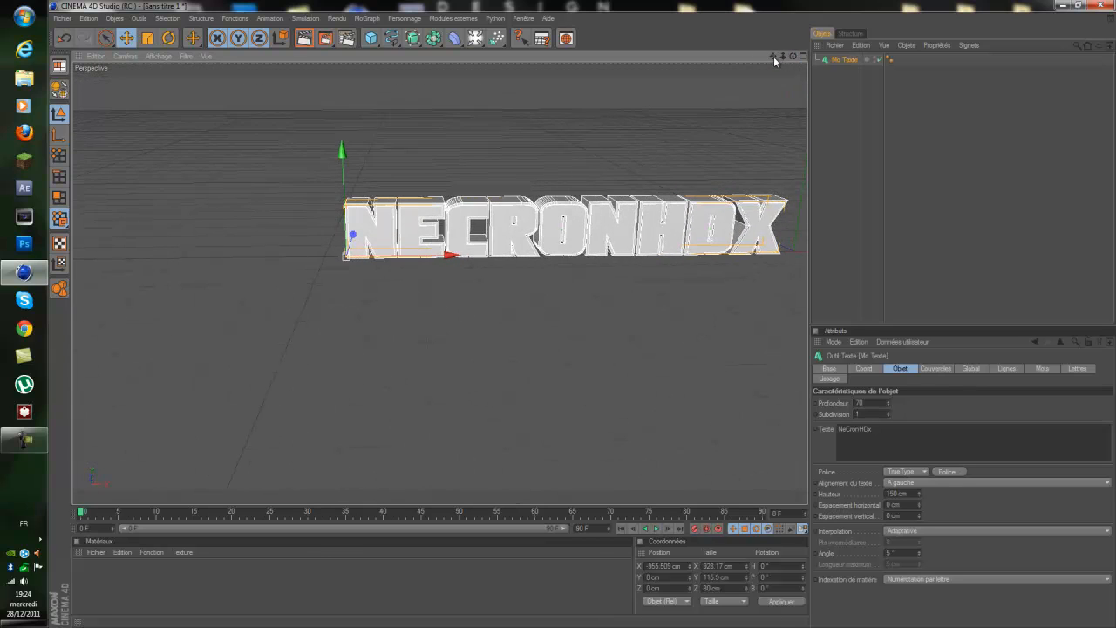
{"action": "left_click_drag", "start_coordinate": [774, 60], "coordinate": [710, 355]}
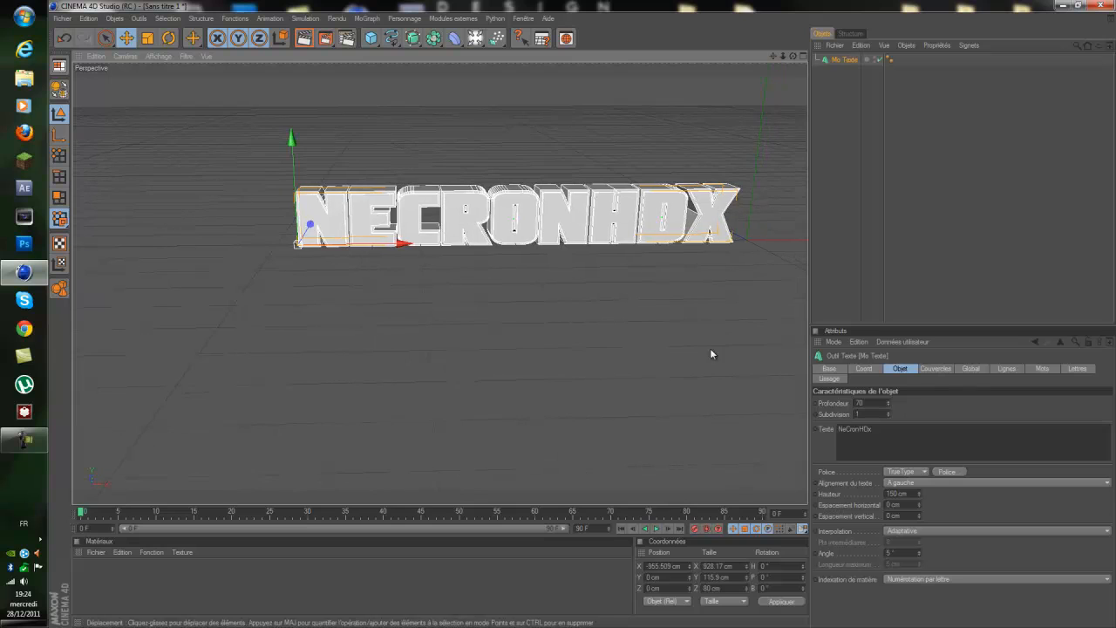
{"action": "left_click", "coordinate": [948, 472]}
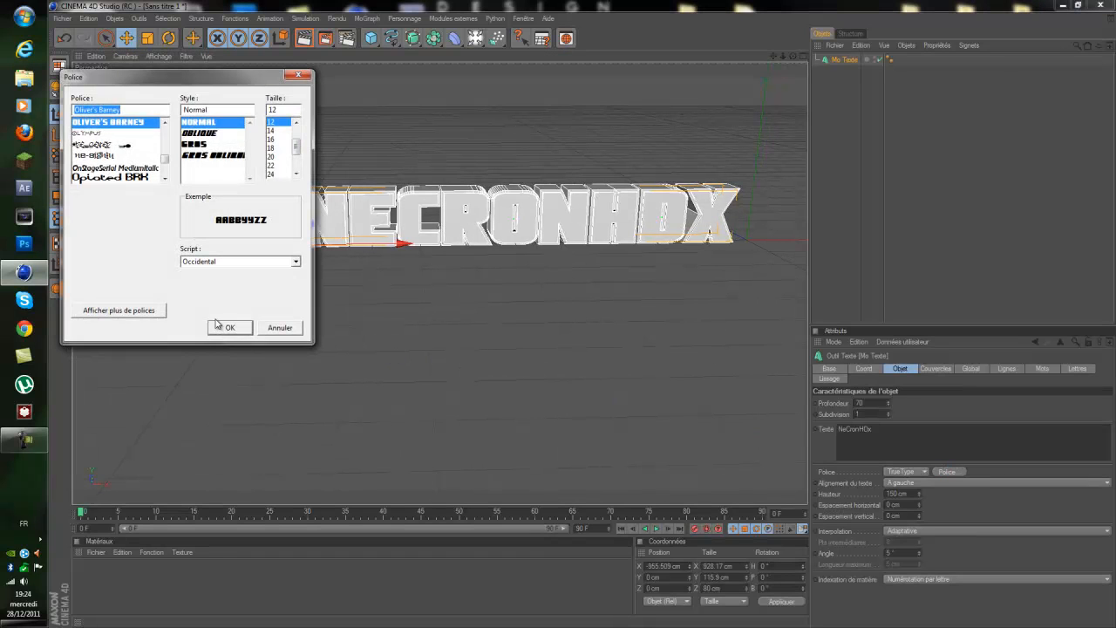
{"action": "scroll", "coordinate": [103, 161], "scroll_direction": "down", "scroll_amount": 1}
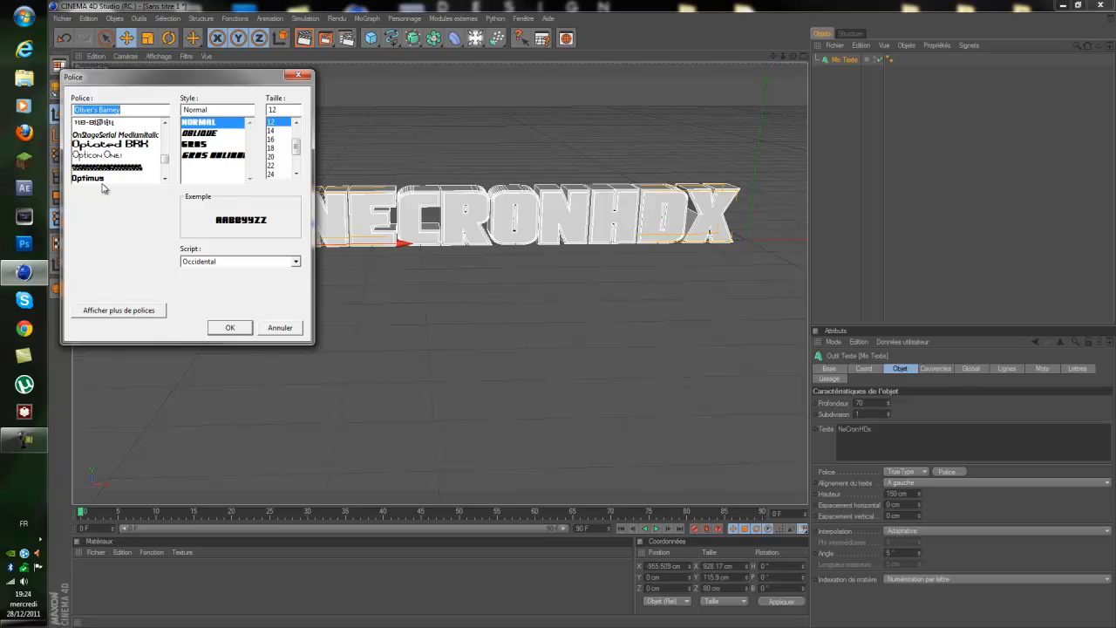
{"action": "left_click", "coordinate": [101, 179]}
{"action": "left_click", "coordinate": [242, 326]}
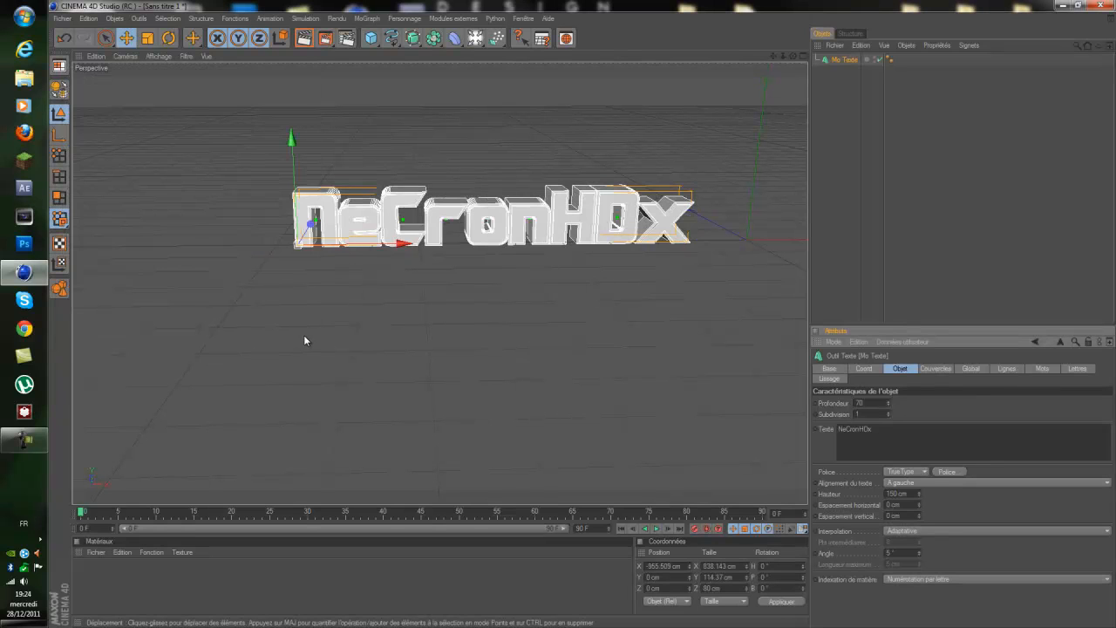
{"action": "left_click", "coordinate": [905, 166]}
{"action": "left_click", "coordinate": [565, 225]}
- Set the bevel type of the text's caps to Convexe and render a preview in the viewport
{"action": "left_click", "coordinate": [936, 368]}
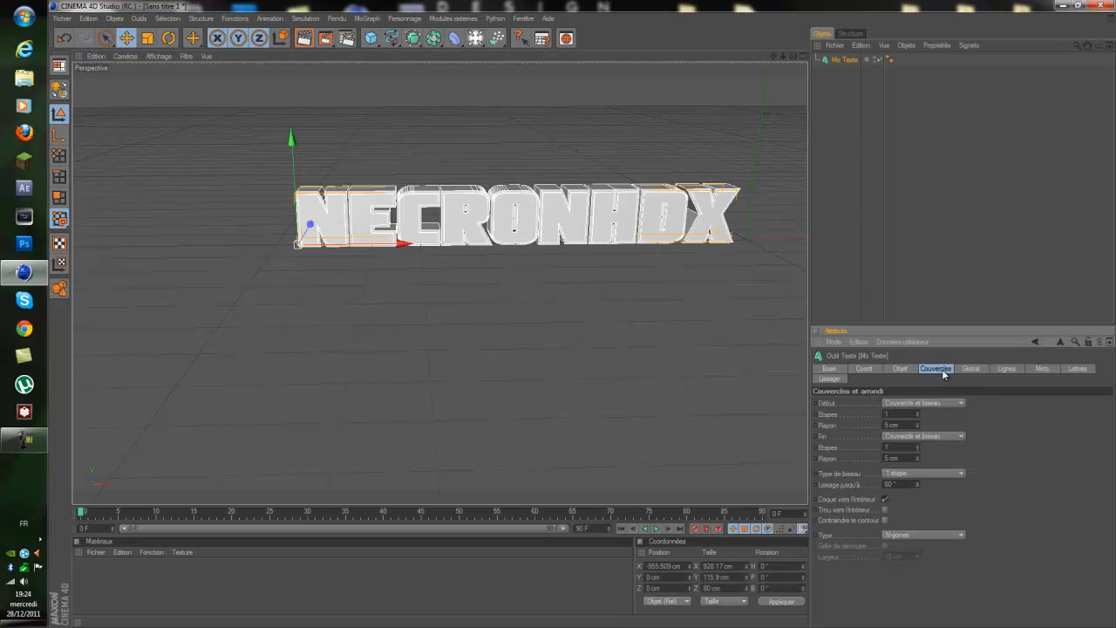
{"action": "left_click", "coordinate": [942, 403]}
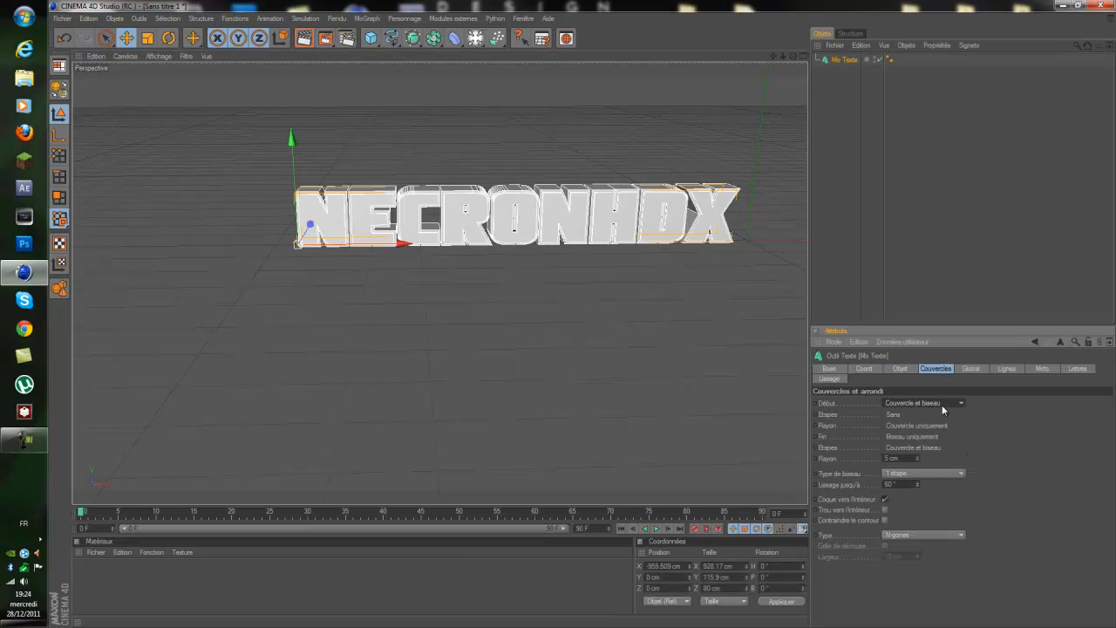
{"action": "left_click", "coordinate": [974, 472]}
{"action": "left_click", "coordinate": [924, 474]}
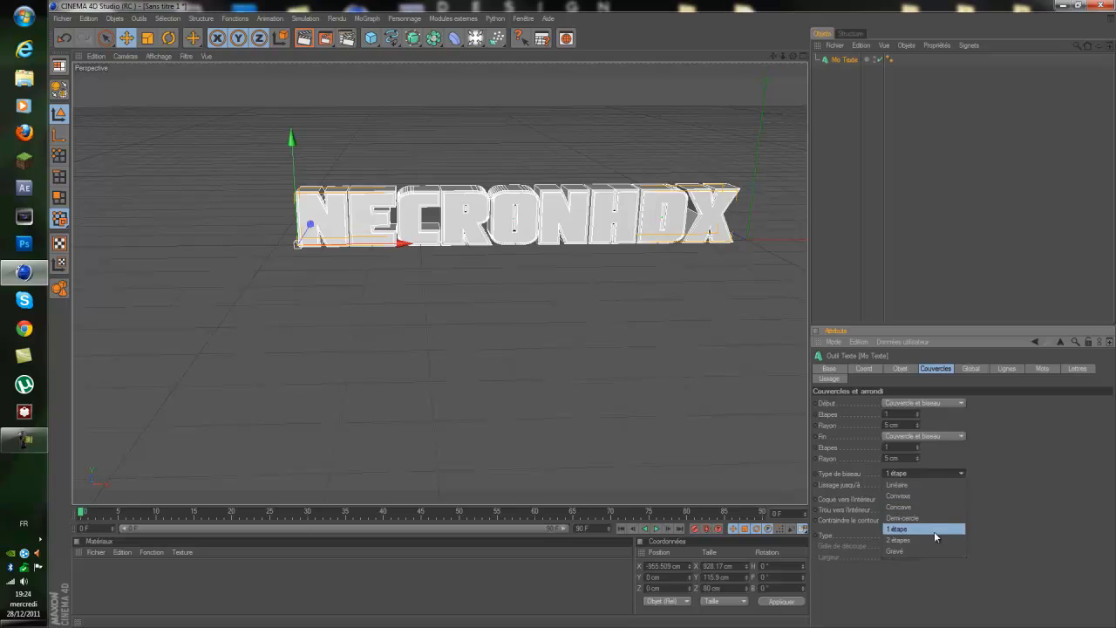
{"action": "left_click", "coordinate": [902, 495]}
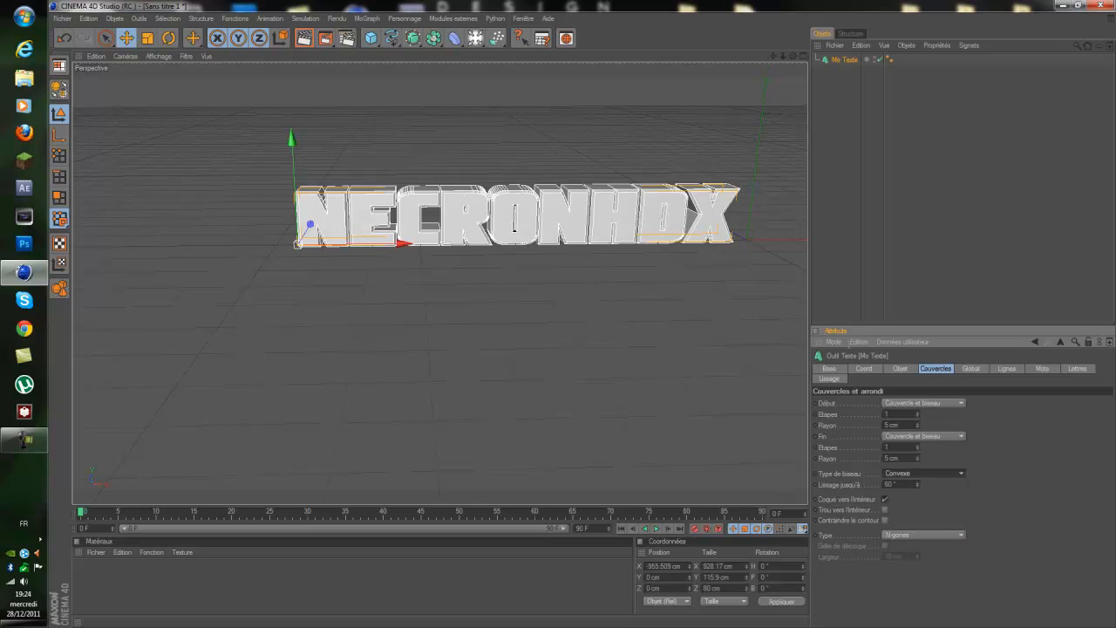
{"action": "left_click", "coordinate": [303, 38]}
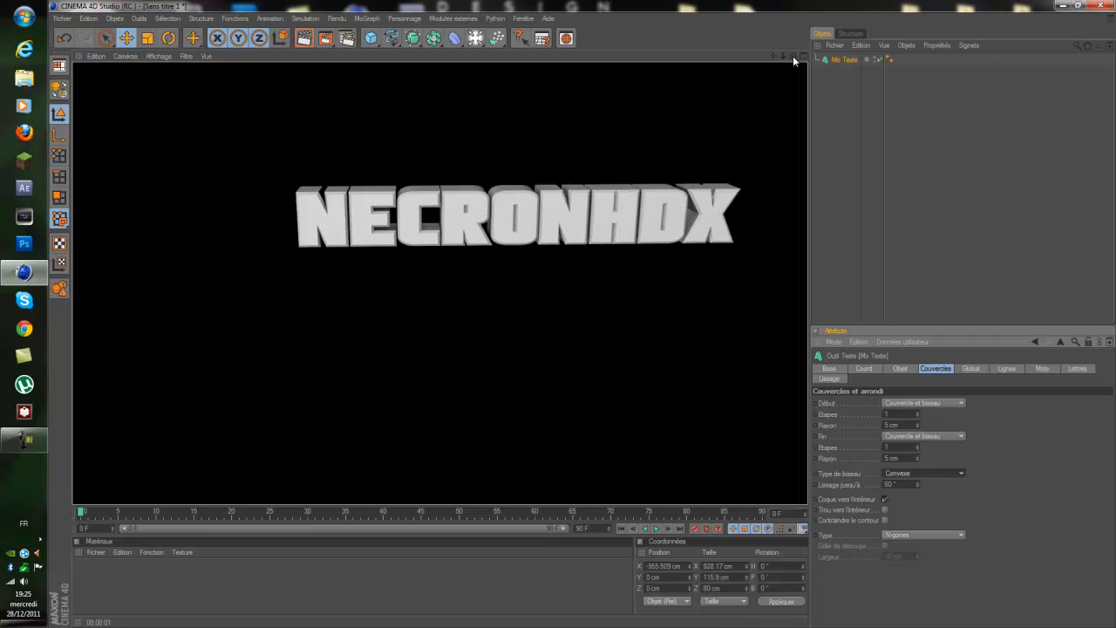
- Add a Sol floor object and shift it along the X axis to centre it under the text
{"action": "left_click_drag", "start_coordinate": [793, 56], "coordinate": [585, 314]}
{"action": "left_click_drag", "start_coordinate": [773, 56], "coordinate": [583, 314]}
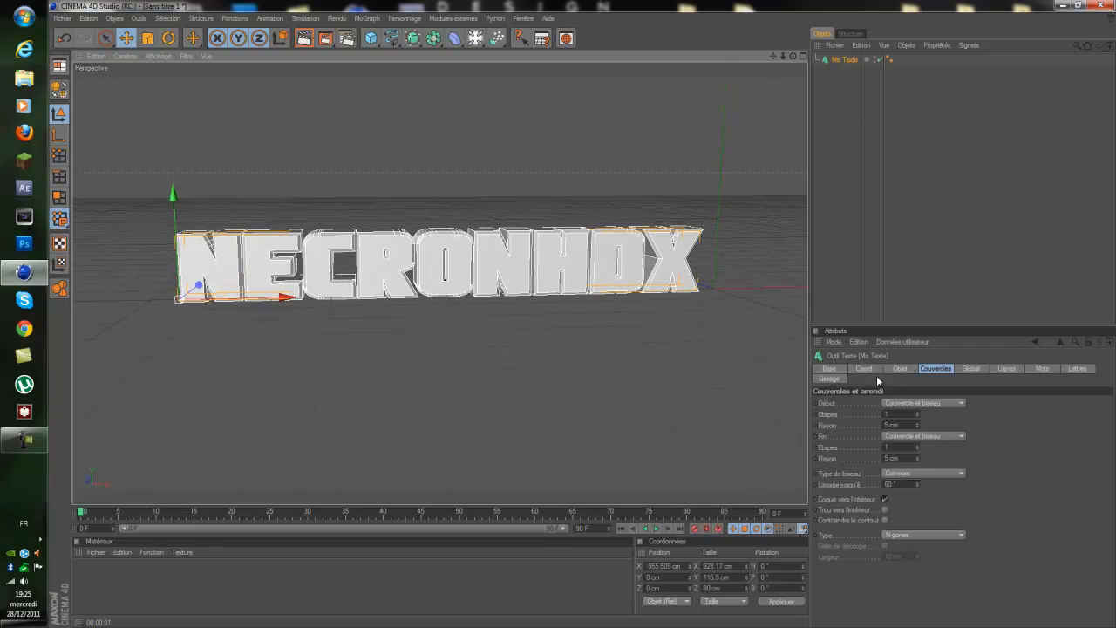
{"action": "left_click", "coordinate": [900, 369]}
{"action": "left_click_drag", "start_coordinate": [792, 56], "coordinate": [586, 313]}
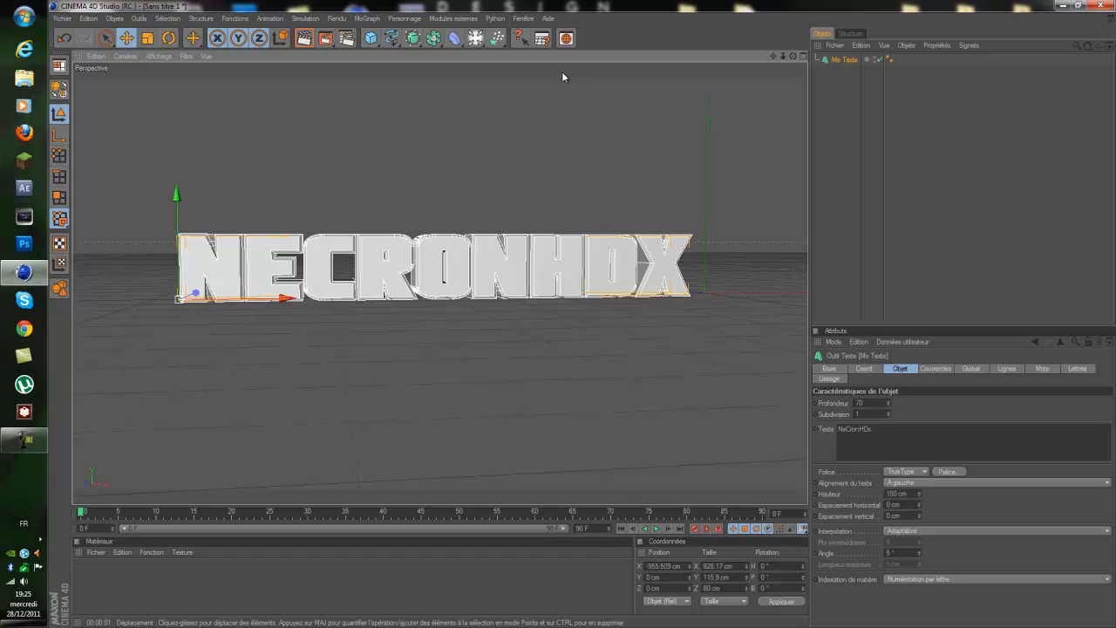
{"action": "left_click", "coordinate": [479, 39]}
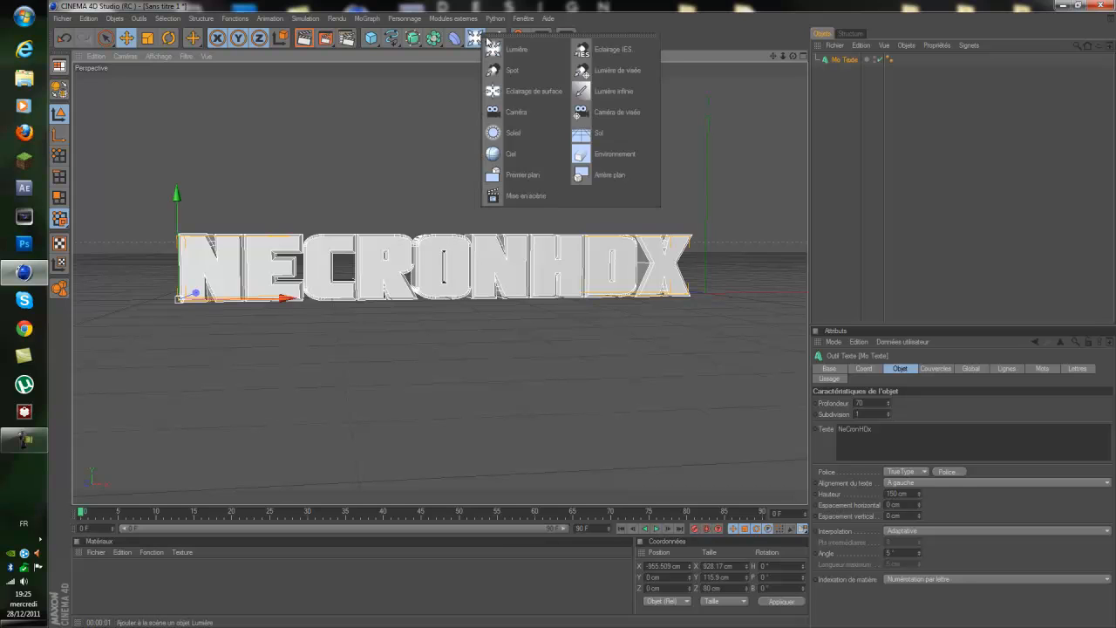
{"action": "left_click", "coordinate": [617, 138]}
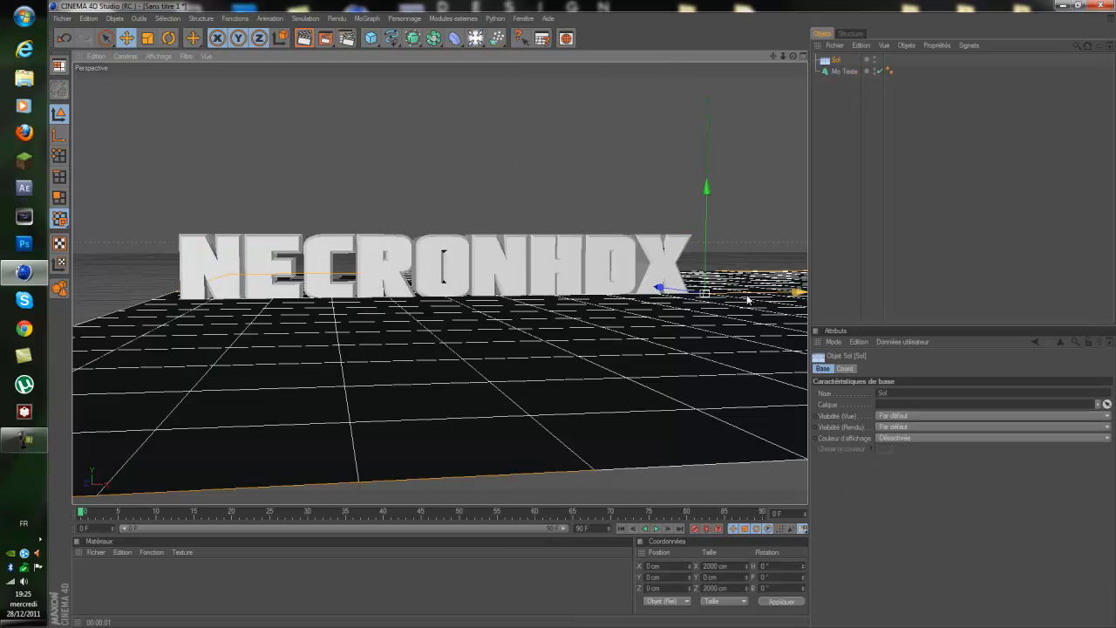
{"action": "left_click_drag", "start_coordinate": [749, 300], "coordinate": [749, 298]}
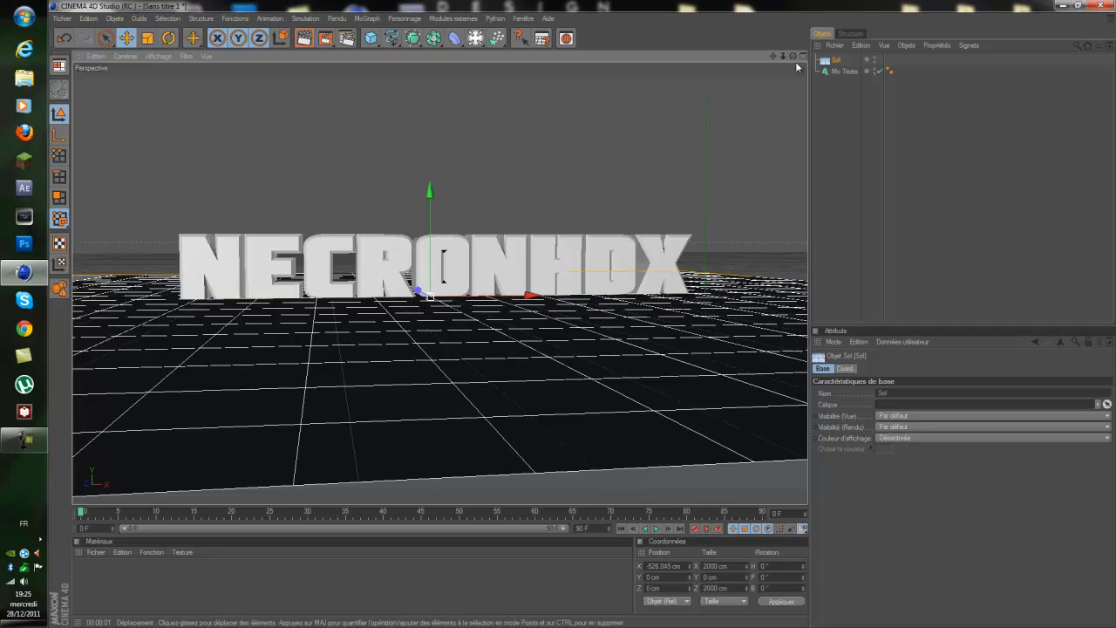
- Align the floor under the text's base, placing it at about -5.5 cm in Y and 32.5 cm in Z
{"action": "left_click_drag", "start_coordinate": [793, 56], "coordinate": [580, 315]}
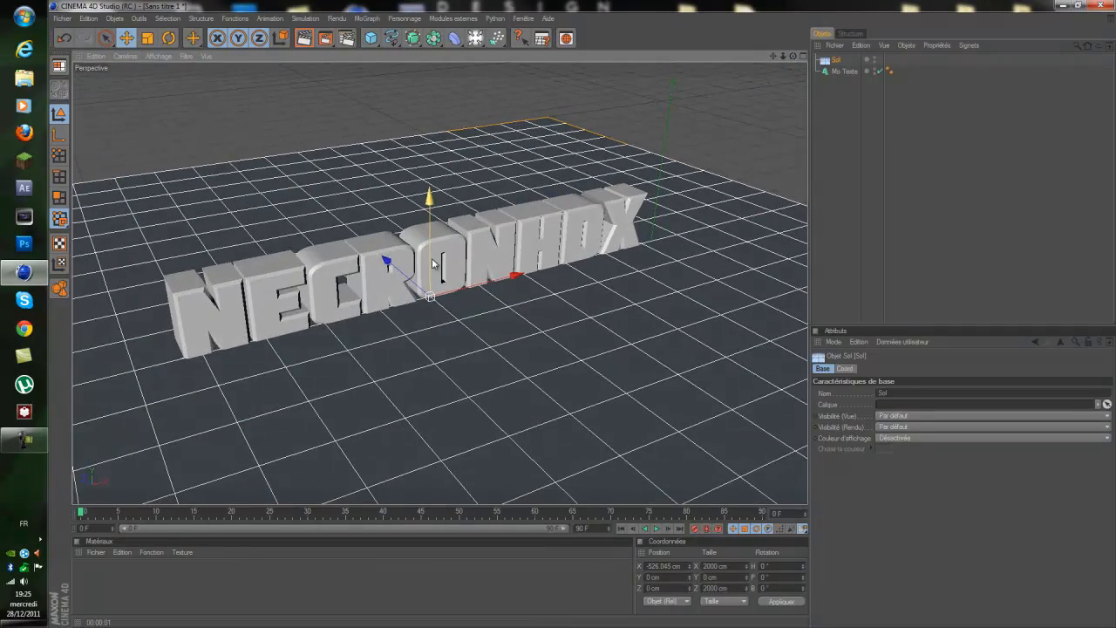
{"action": "left_click_drag", "start_coordinate": [434, 265], "coordinate": [583, 319]}
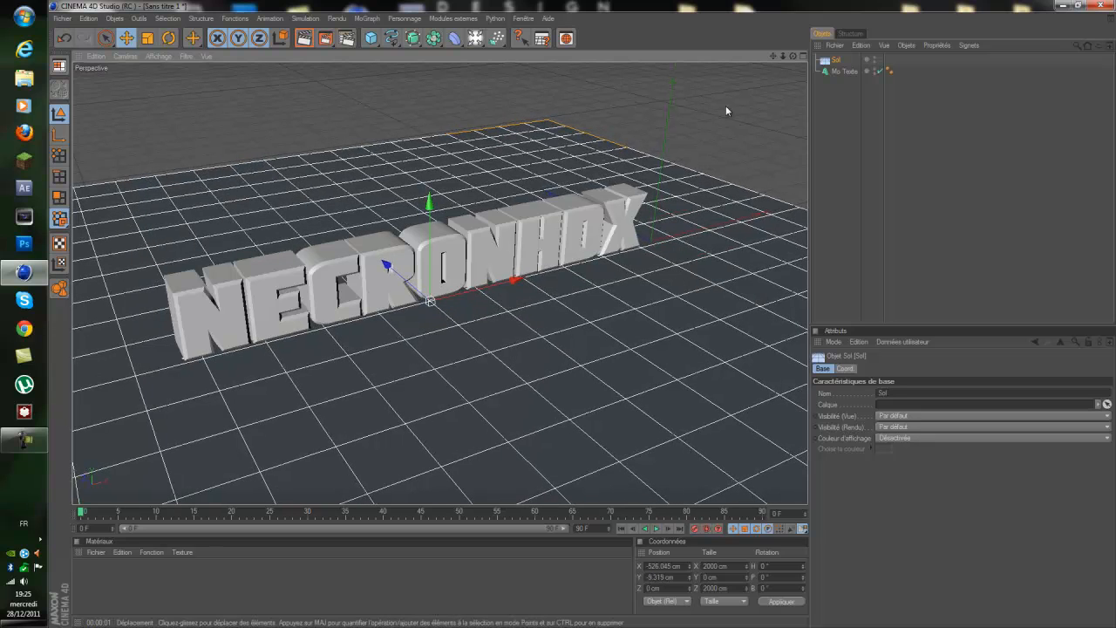
{"action": "left_click", "coordinate": [803, 56]}
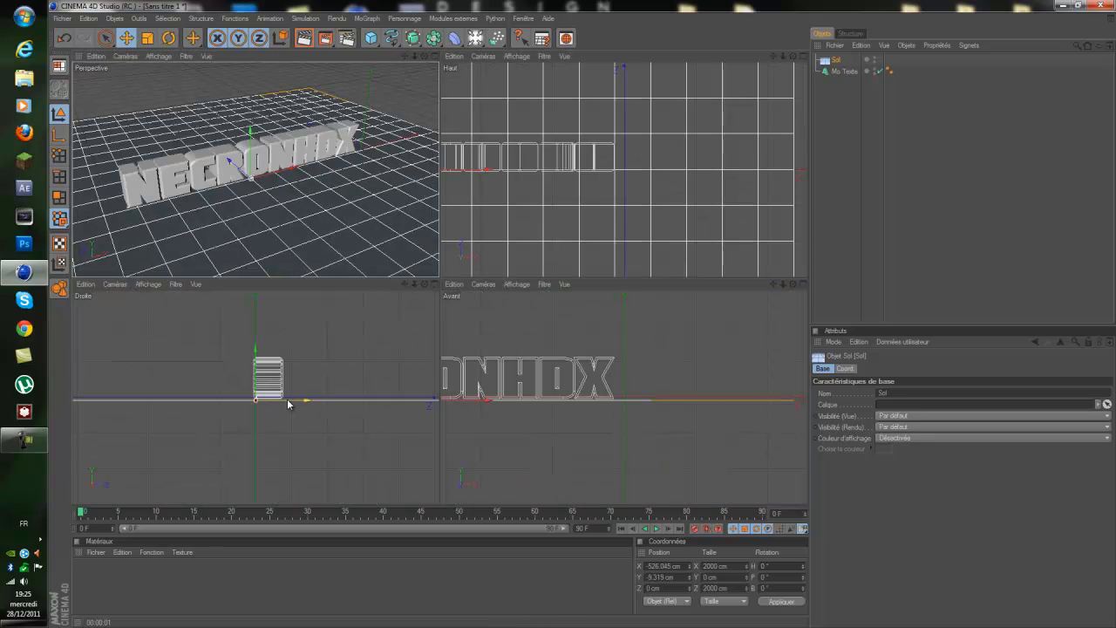
{"action": "left_click_drag", "start_coordinate": [289, 400], "coordinate": [439, 320]}
{"action": "scroll", "coordinate": [270, 420], "scroll_direction": "up", "scroll_amount": 2}
{"action": "scroll", "coordinate": [268, 420], "scroll_direction": "up", "scroll_amount": 5}
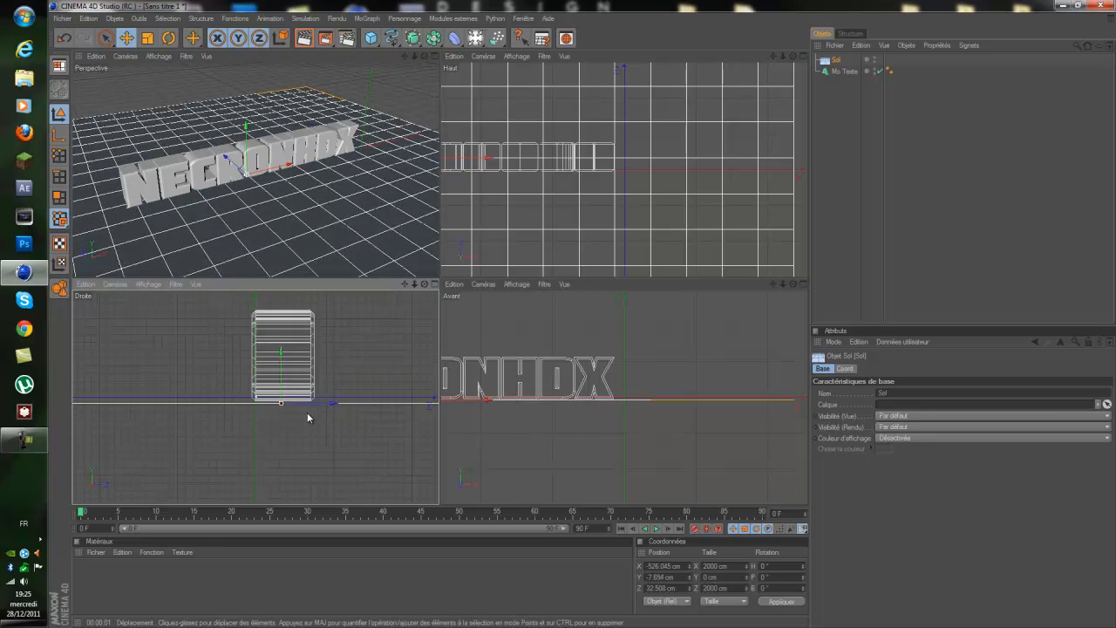
{"action": "left_click_drag", "start_coordinate": [332, 389], "coordinate": [441, 319]}
{"action": "scroll", "coordinate": [439, 320], "scroll_direction": "down", "scroll_amount": 5}
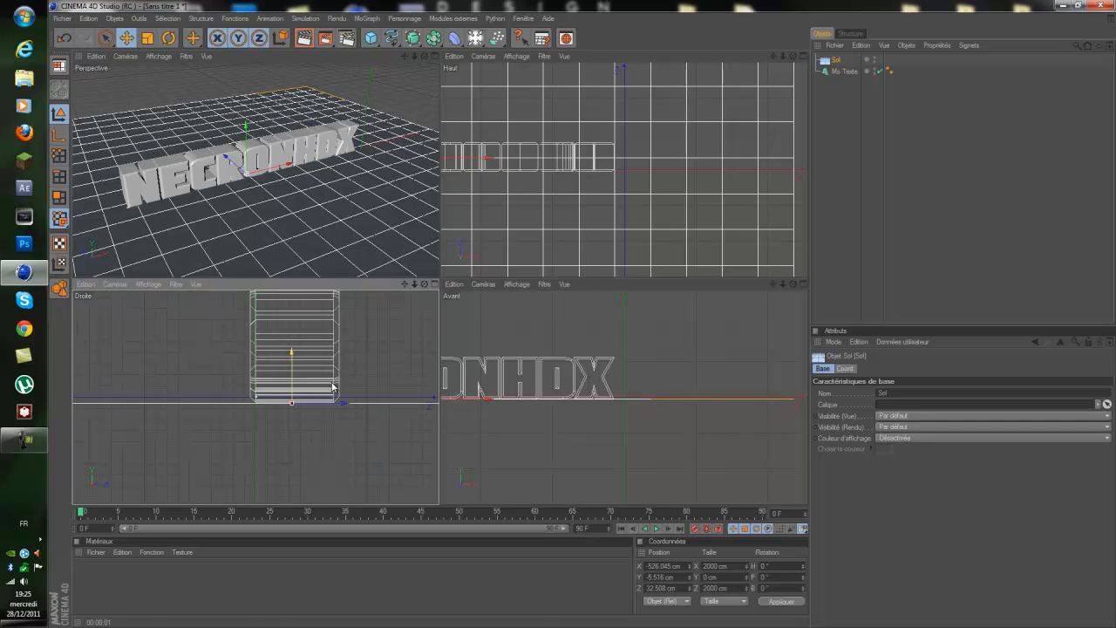
- Create a new material, look over its channels in the material editor and close the editor
{"action": "middle_click", "coordinate": [347, 123]}
{"action": "left_click_drag", "start_coordinate": [587, 320], "coordinate": [585, 319], "text": "alt"}
{"action": "middle_click_drag", "start_coordinate": [585, 318], "coordinate": [586, 318], "text": "alt"}
{"action": "left_click_drag", "start_coordinate": [794, 56], "coordinate": [586, 319]}
{"action": "double_click", "coordinate": [163, 597]}
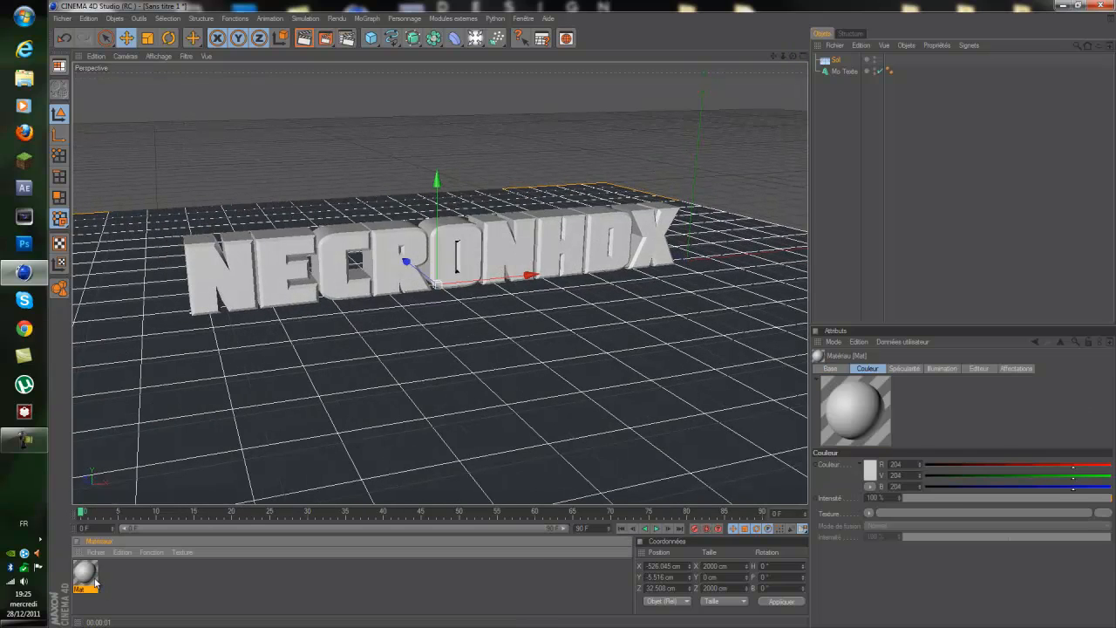
{"action": "double_click", "coordinate": [86, 573]}
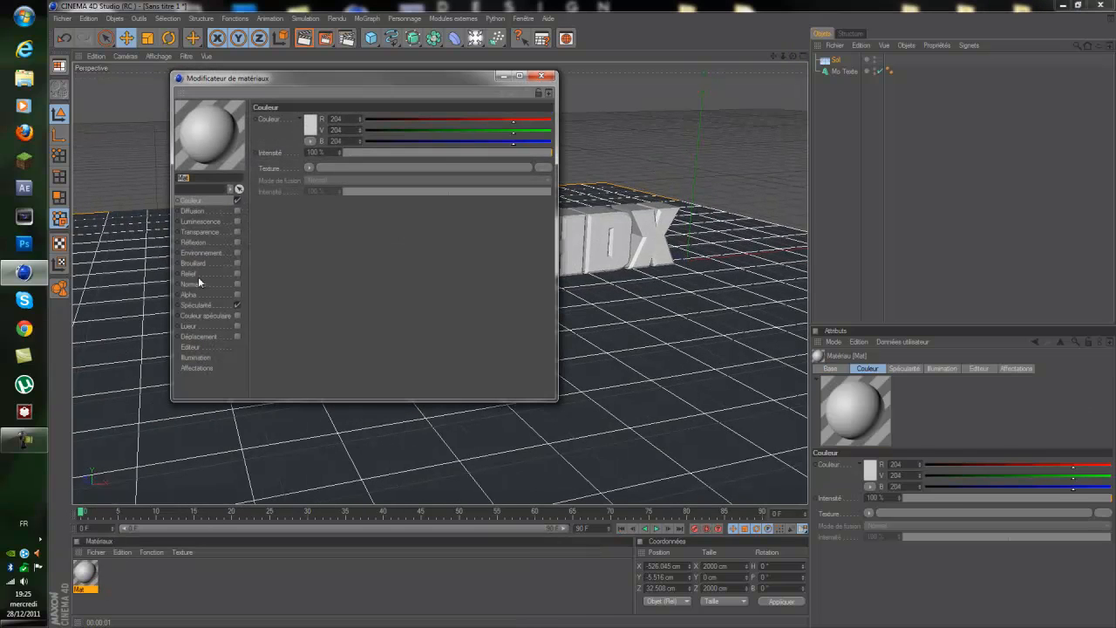
{"action": "left_click", "coordinate": [541, 76]}
{"action": "left_click", "coordinate": [152, 590]}
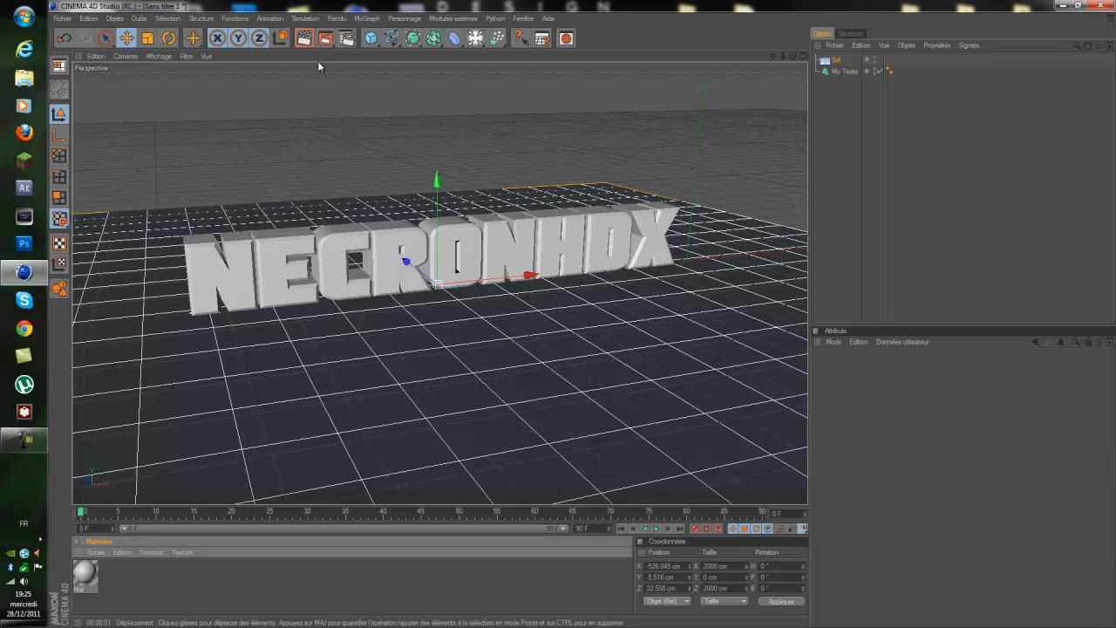
- Render a preview of the text and floor in the viewport, and delete the surplus new material
{"action": "left_click", "coordinate": [297, 40]}
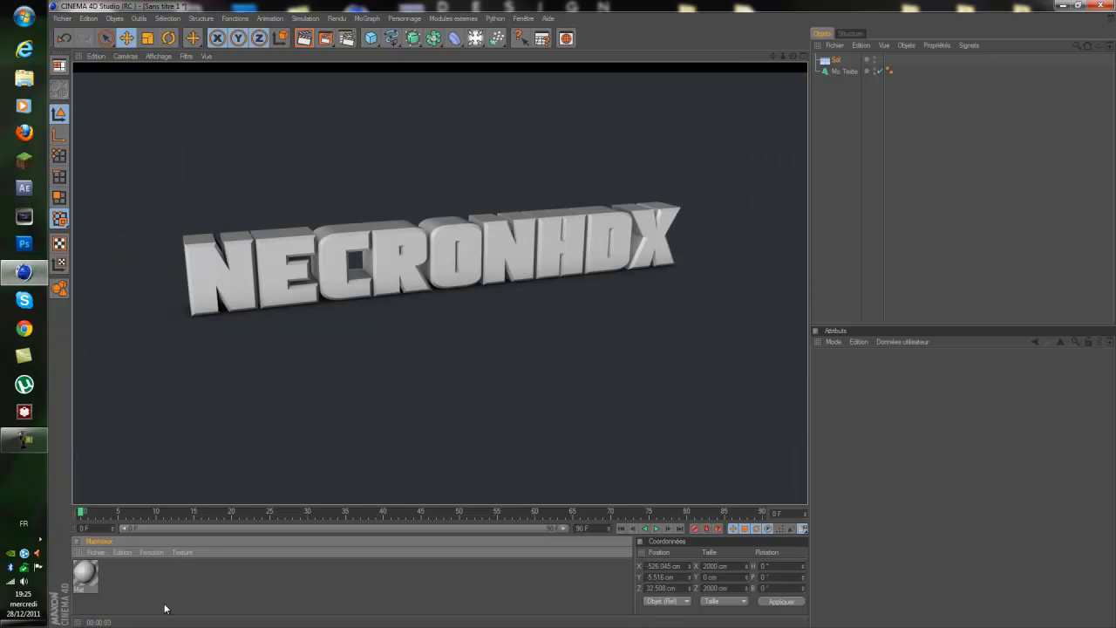
{"action": "double_click", "coordinate": [132, 580]}
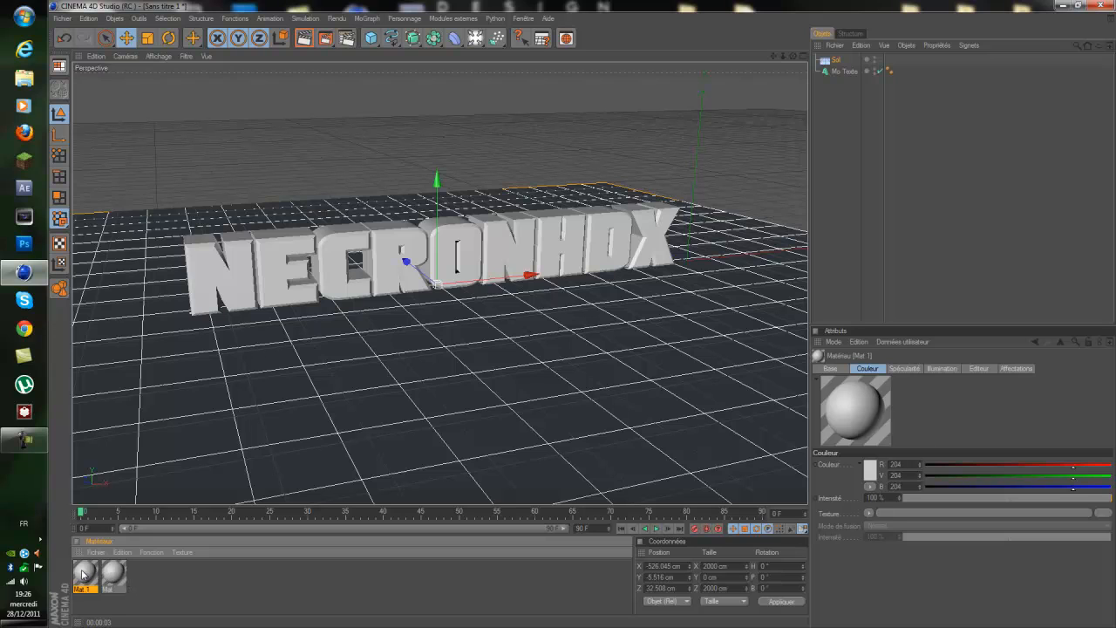
{"action": "key", "text": "Delete"}
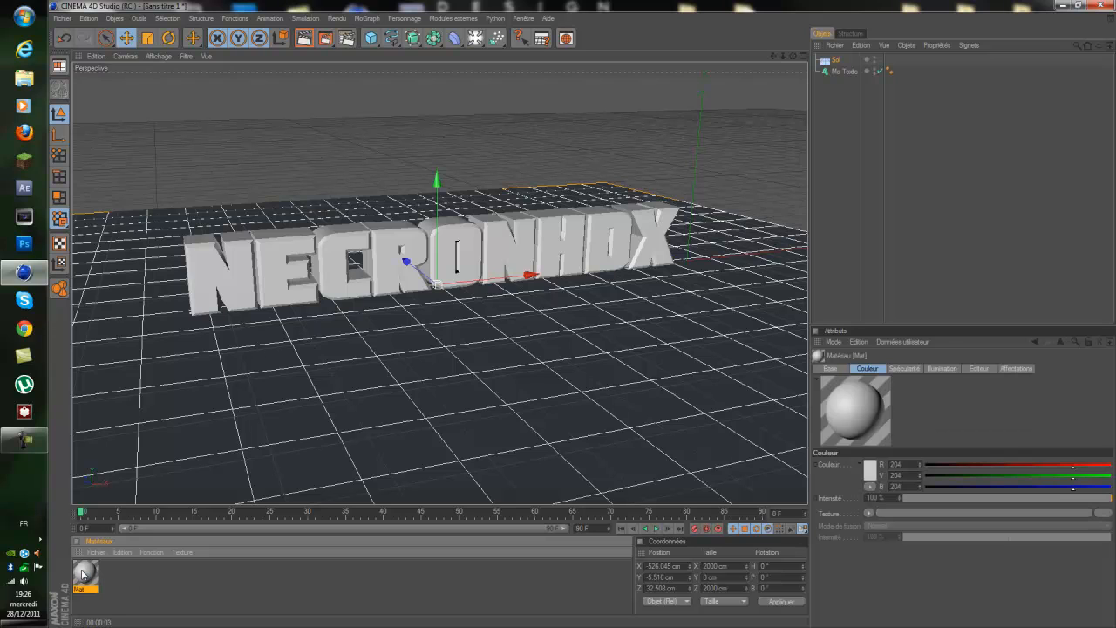
- Enable luminescence on the material with a light blue colour of R 0, V 204, B 255, and close the material editor
{"action": "double_click", "coordinate": [84, 572]}
{"action": "left_click_drag", "start_coordinate": [332, 81], "coordinate": [576, 82]}
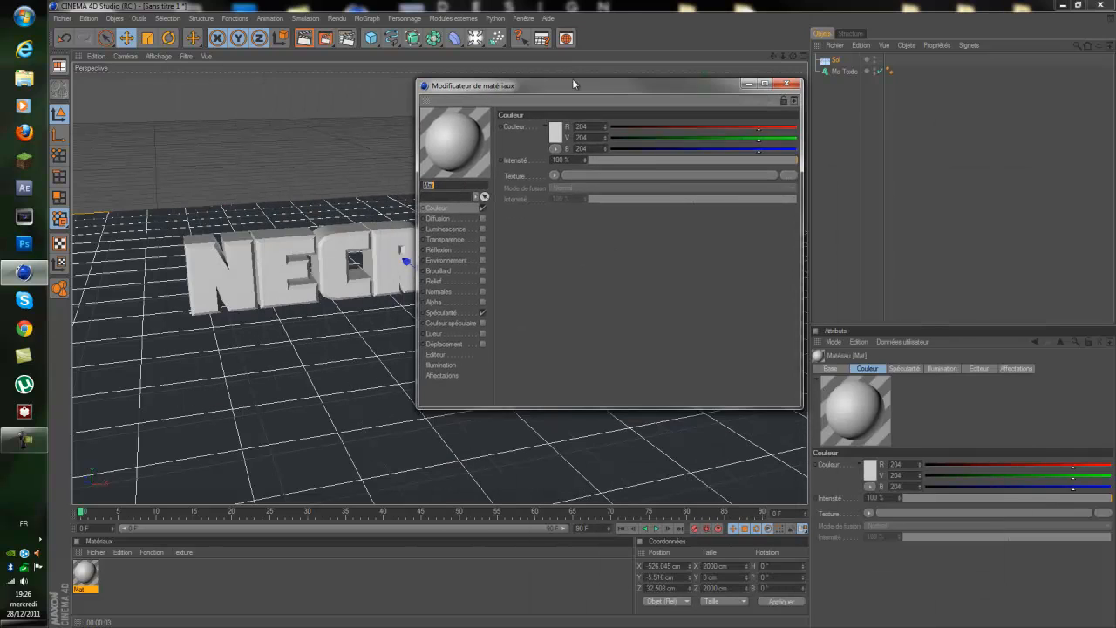
{"action": "left_click", "coordinate": [441, 200]}
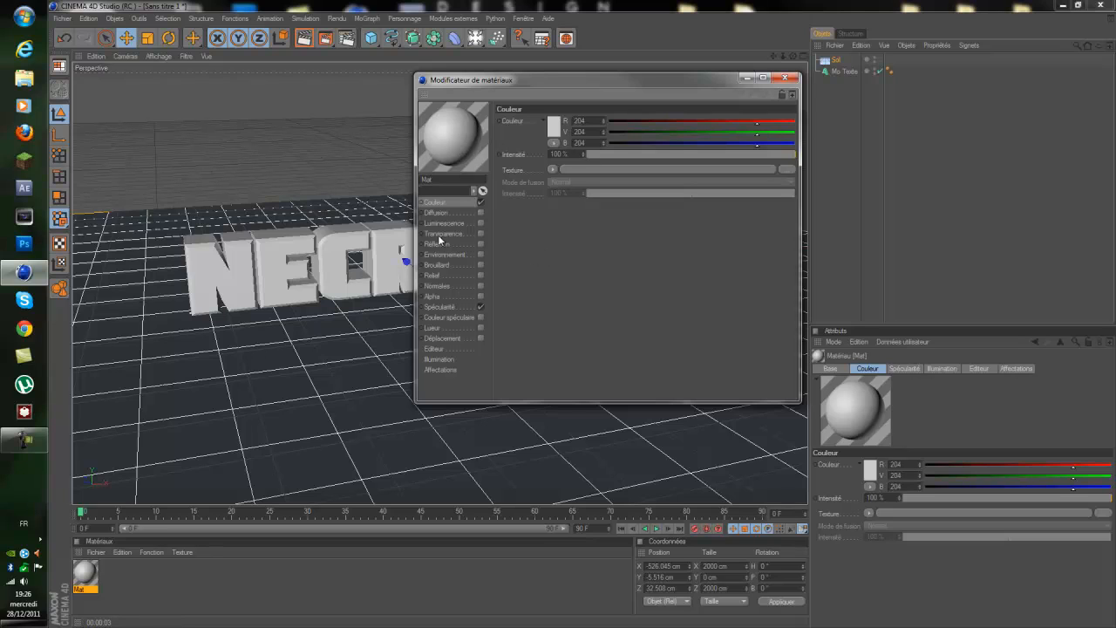
{"action": "left_click", "coordinate": [436, 223]}
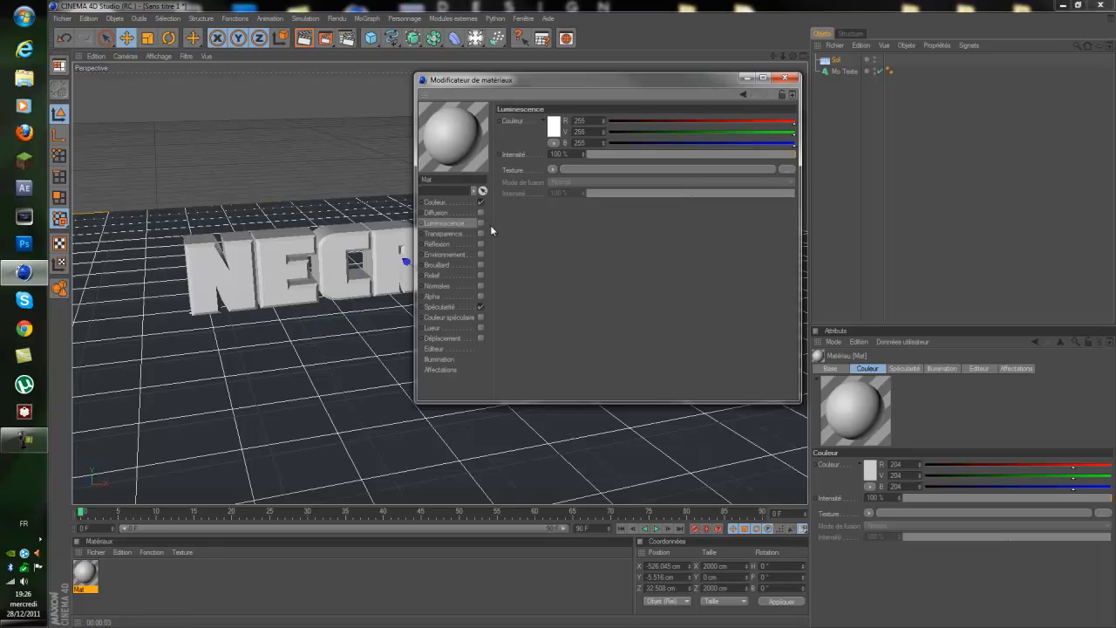
{"action": "left_click", "coordinate": [480, 223]}
{"action": "left_click", "coordinate": [554, 131]}
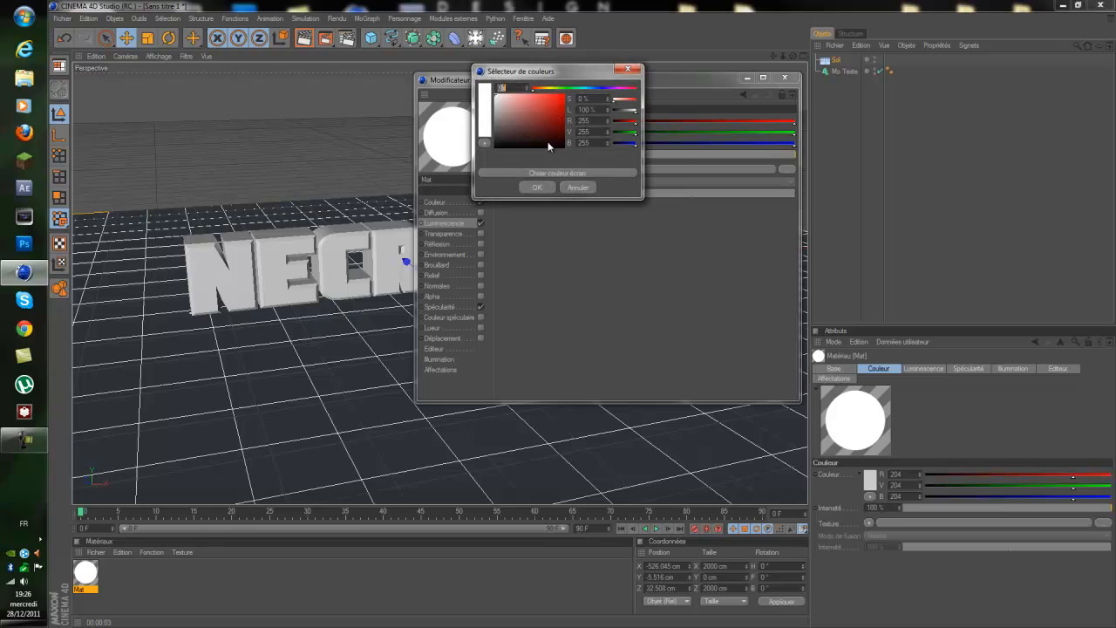
{"action": "mouse_move", "coordinate": [573, 94]}
{"action": "left_mouse_down"}
{"action": "mouse_move", "coordinate": [611, 96]}
{"action": "mouse_move", "coordinate": [556, 98]}
{"action": "mouse_move", "coordinate": [635, 96]}
{"action": "mouse_move", "coordinate": [588, 95]}
{"action": "left_mouse_up"}
{"action": "left_click_drag", "start_coordinate": [536, 124], "coordinate": [564, 93]}
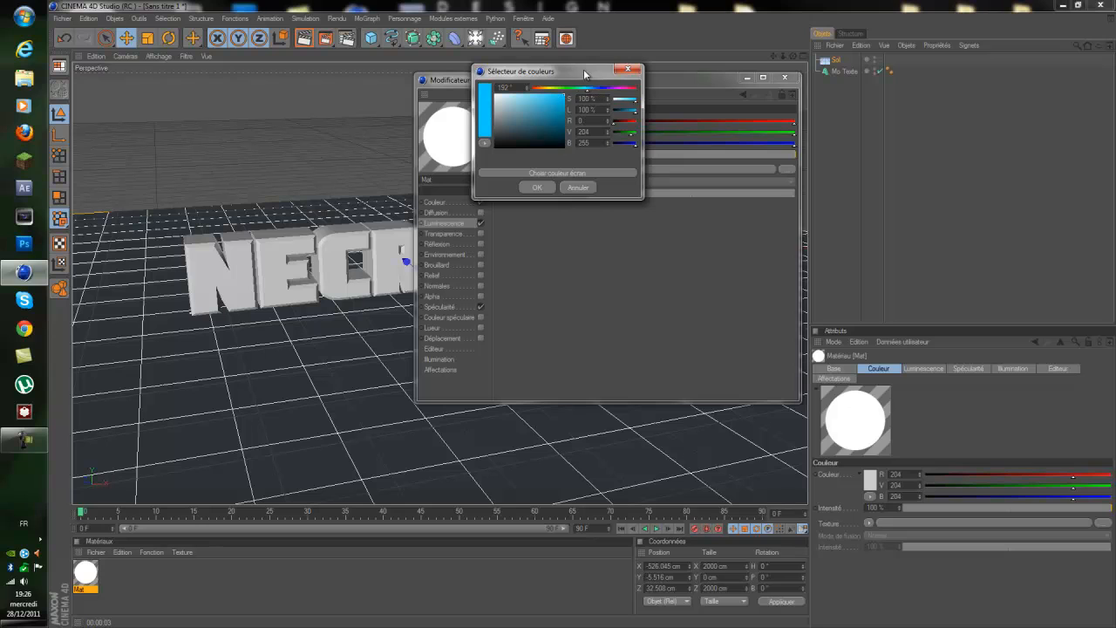
{"action": "left_click", "coordinate": [542, 186]}
{"action": "left_click", "coordinate": [784, 77]}
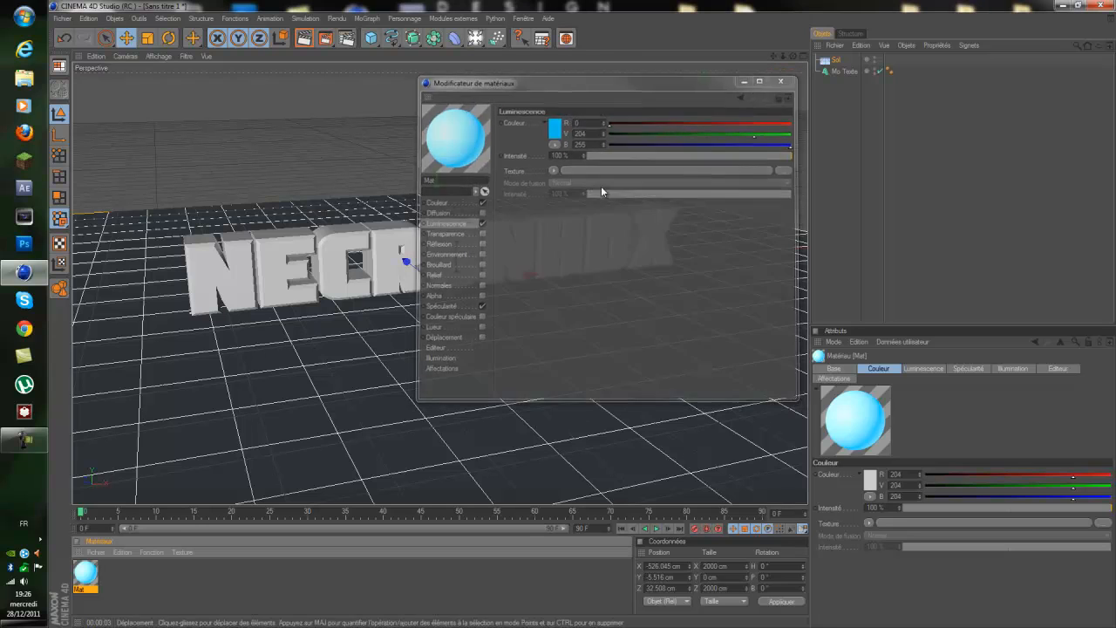
- Apply the light blue material to the MoGraph text and render a preview in the viewport
{"action": "left_click_drag", "start_coordinate": [278, 405], "coordinate": [334, 272]}
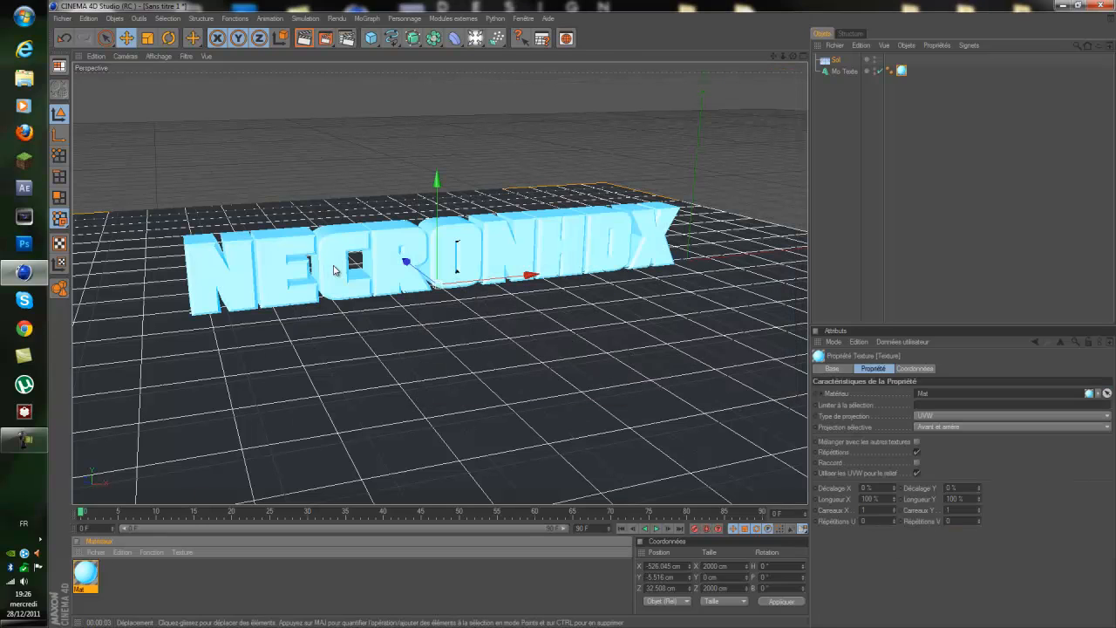
{"action": "key", "text": "ctrl+r"}
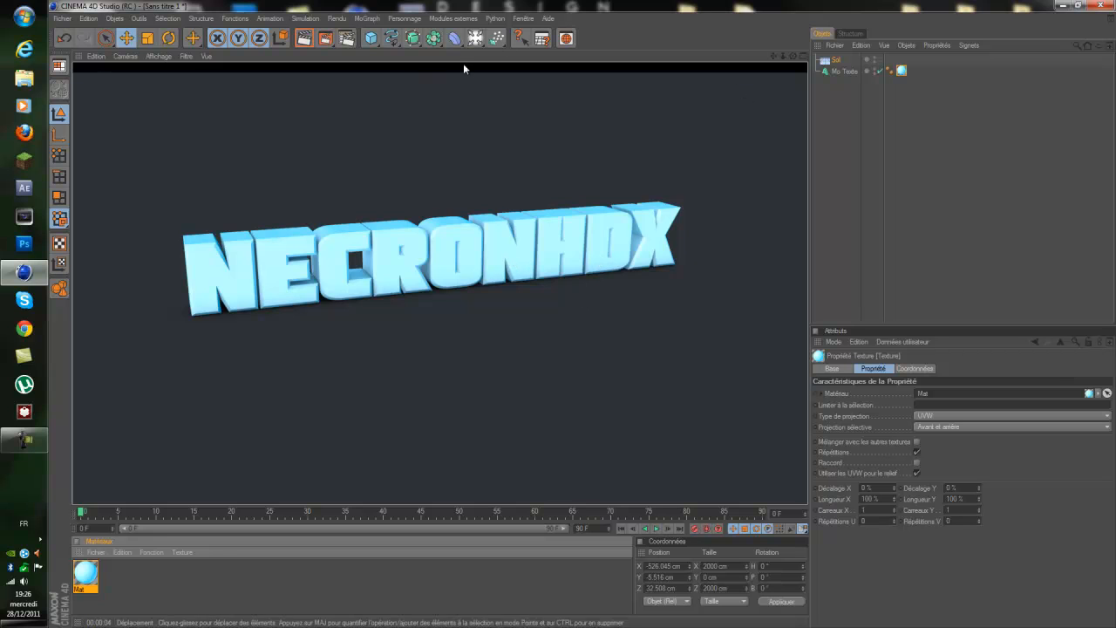
{"action": "left_click_drag", "start_coordinate": [792, 57], "coordinate": [583, 316]}
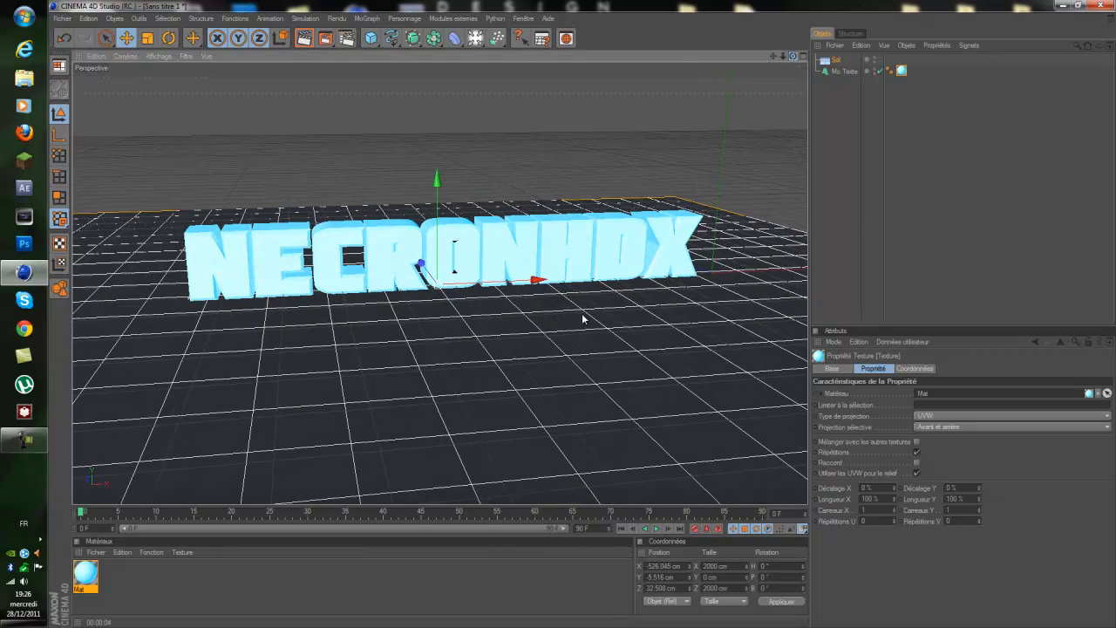
- Add an Omni light and move it above the text's first letters, to about -840 cm in X and 120 cm in Z
{"action": "left_click", "coordinate": [476, 41]}
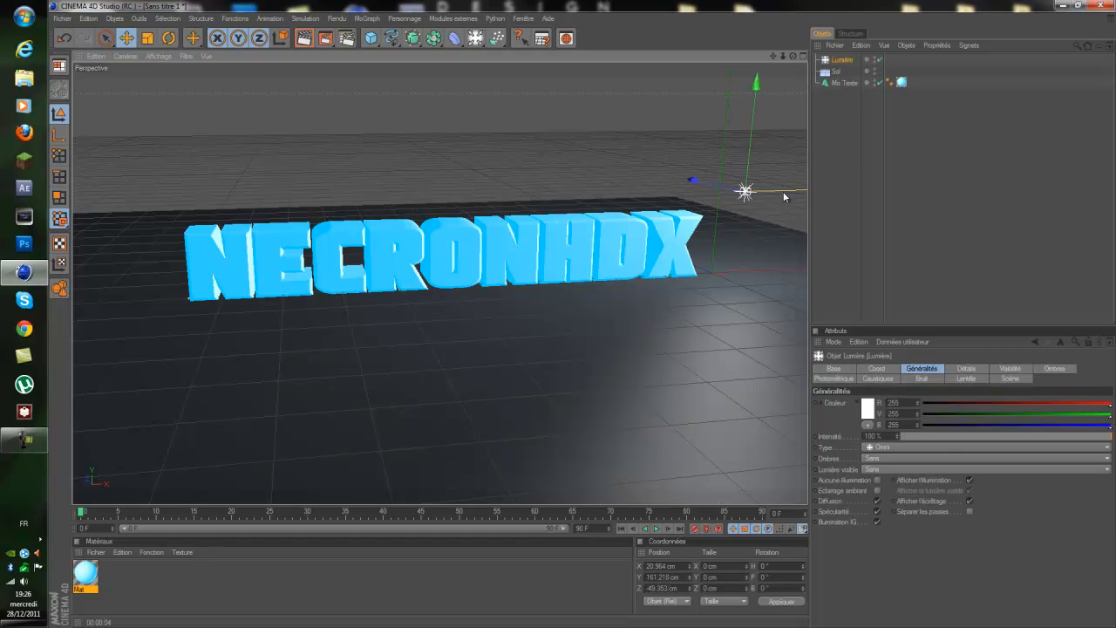
{"action": "left_click_drag", "start_coordinate": [783, 191], "coordinate": [582, 318]}
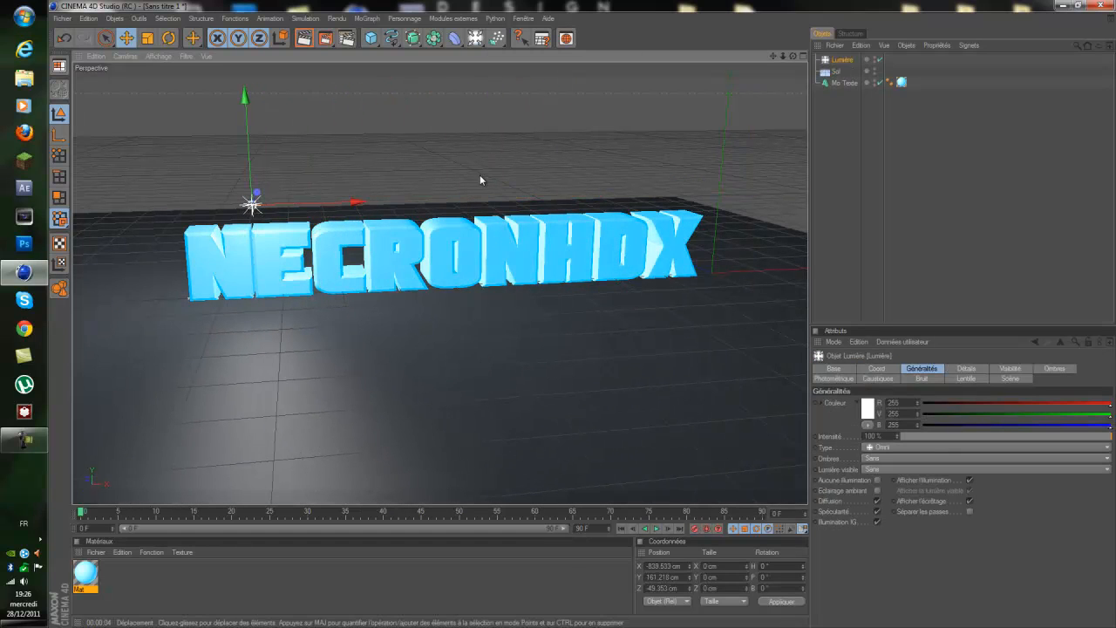
{"action": "middle_click", "coordinate": [350, 190]}
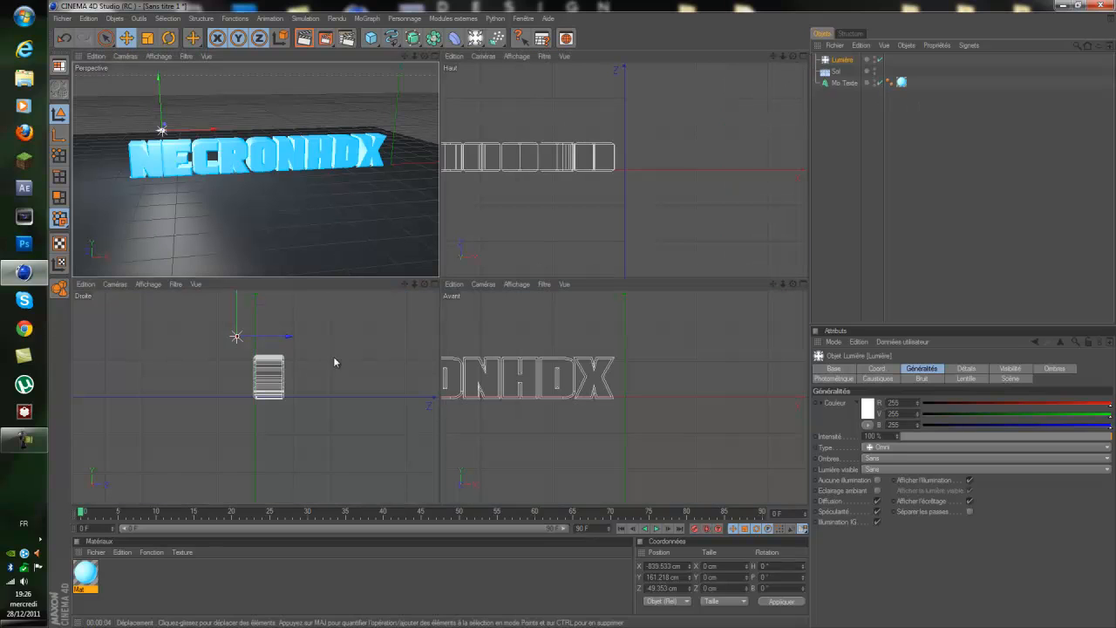
{"action": "left_click_drag", "start_coordinate": [288, 337], "coordinate": [351, 336]}
- Centre the light inside the text's first letter, at about -905 cm in X, 57 cm in Y and 35 cm in Z
{"action": "left_click", "coordinate": [630, 112]}
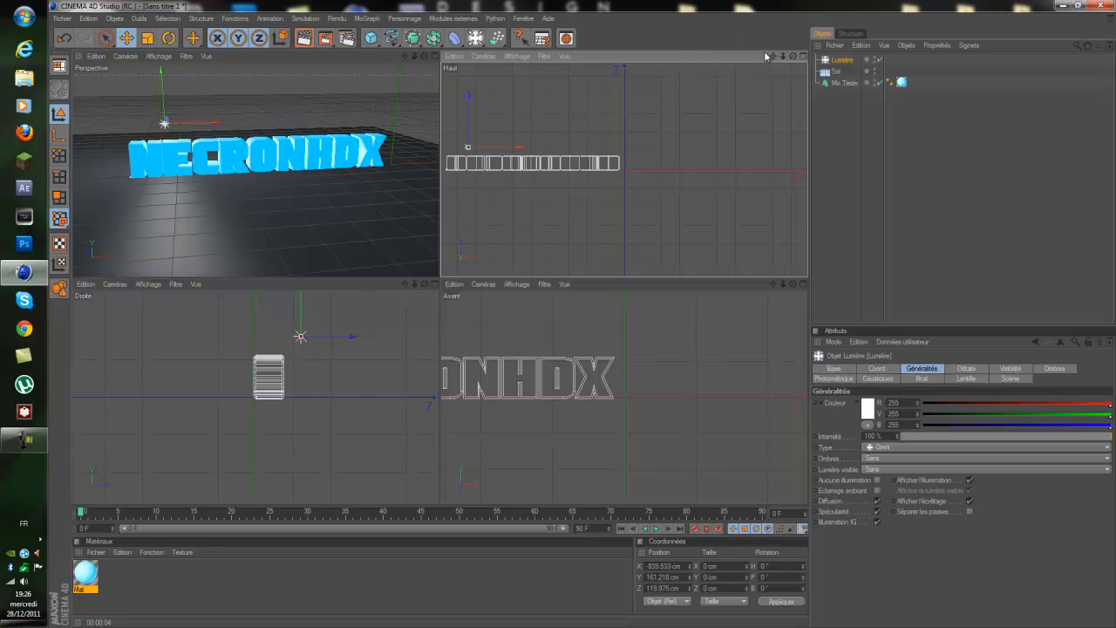
{"action": "left_click_drag", "start_coordinate": [773, 56], "coordinate": [854, 63]}
{"action": "scroll", "coordinate": [626, 162], "scroll_direction": "up", "scroll_amount": 3}
{"action": "scroll", "coordinate": [615, 373], "scroll_direction": "down", "scroll_amount": 3}
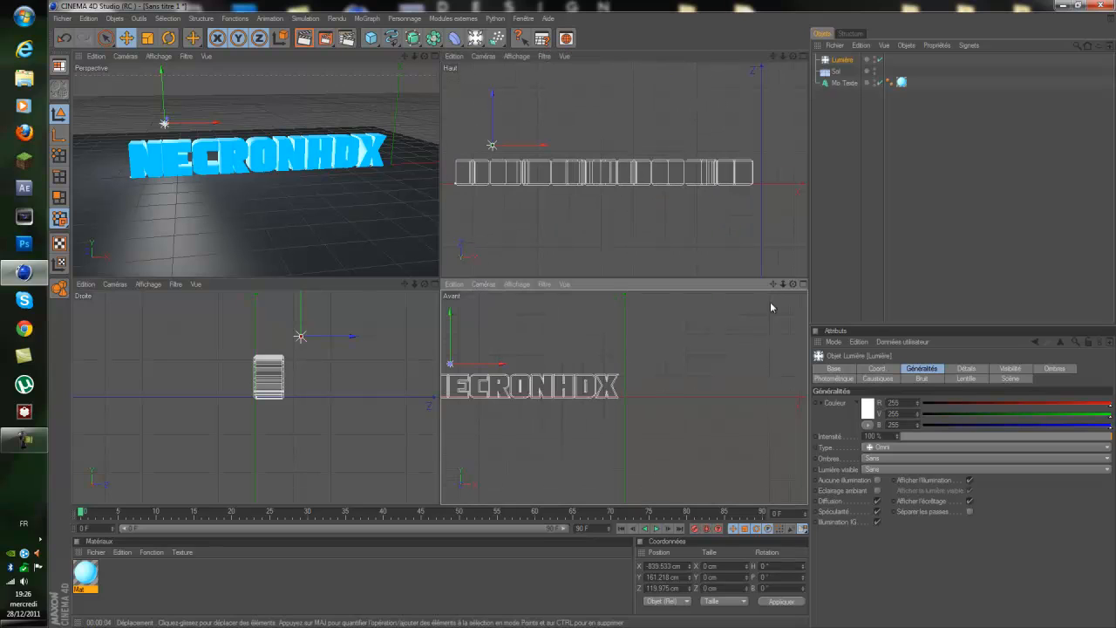
{"action": "left_click_drag", "start_coordinate": [773, 284], "coordinate": [845, 285]}
{"action": "scroll", "coordinate": [267, 375], "scroll_direction": "up", "scroll_amount": 3}
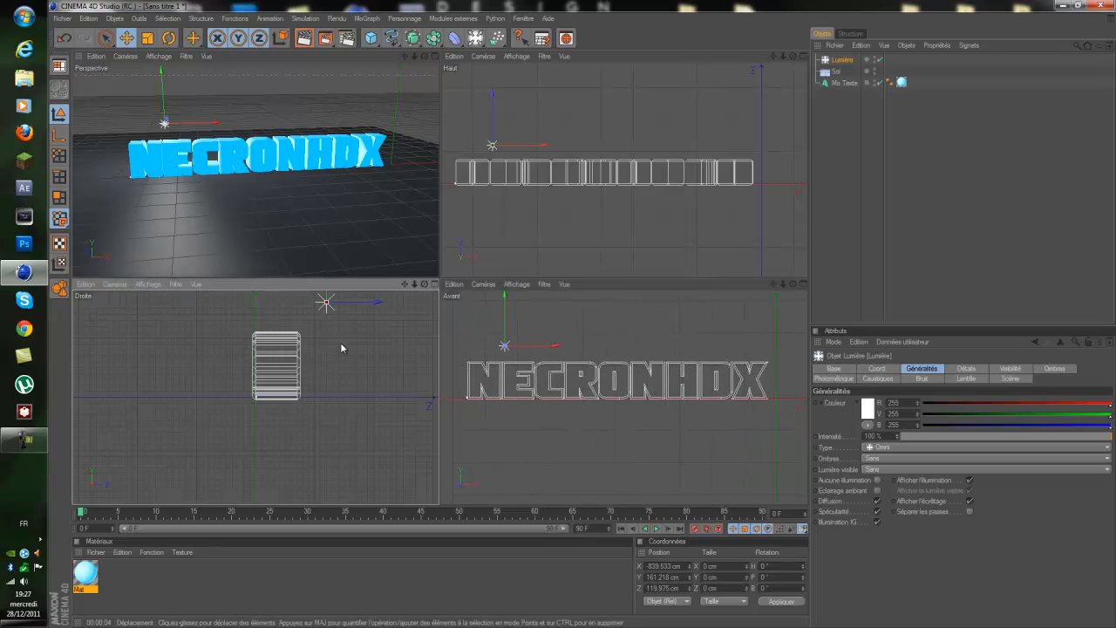
{"action": "left_click_drag", "start_coordinate": [407, 283], "coordinate": [314, 377]}
{"action": "left_click_drag", "start_coordinate": [536, 174], "coordinate": [521, 172]}
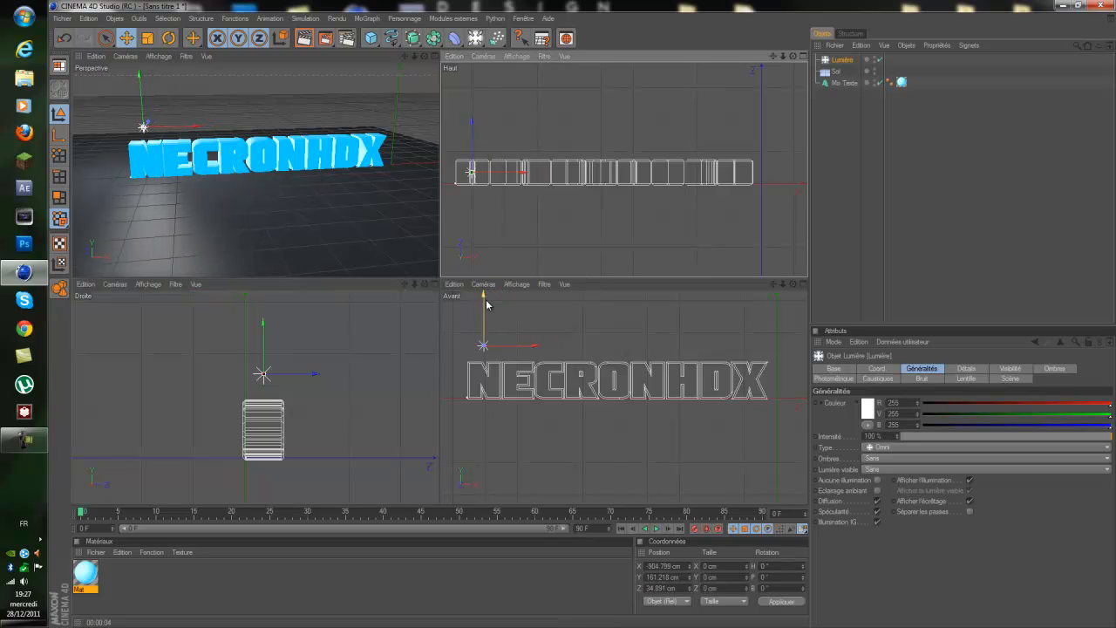
{"action": "left_click_drag", "start_coordinate": [485, 304], "coordinate": [583, 318]}
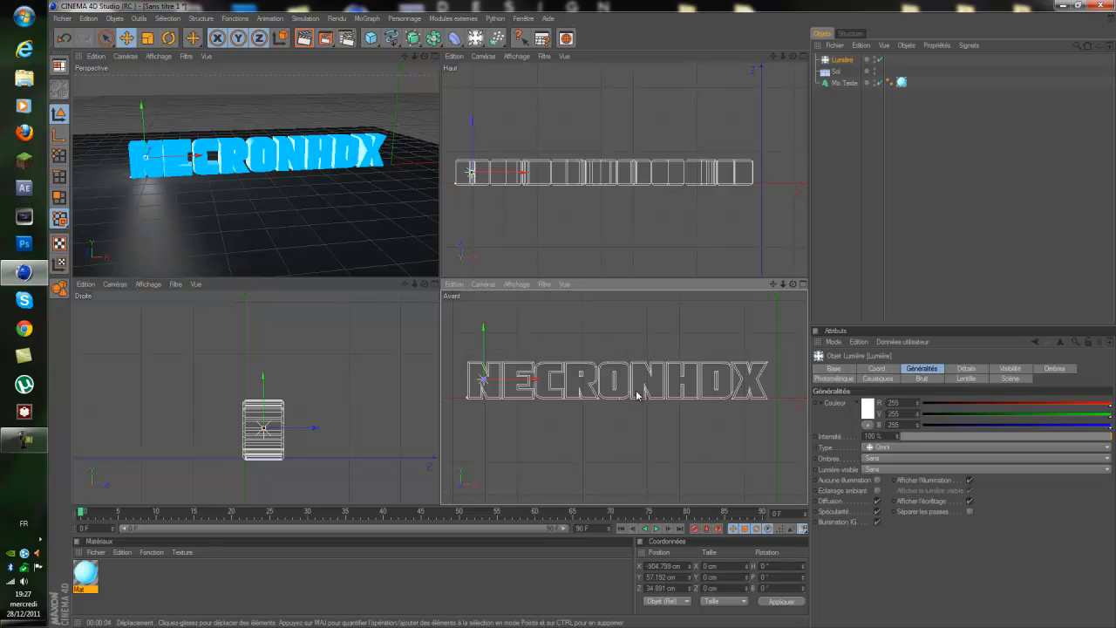
- Duplicate the light and place the copy inside the letter R, at about -611 cm in X and 51 cm in Y
{"action": "key", "text": "ctrl+c"}
{"action": "key", "text": "ctrl+v"}
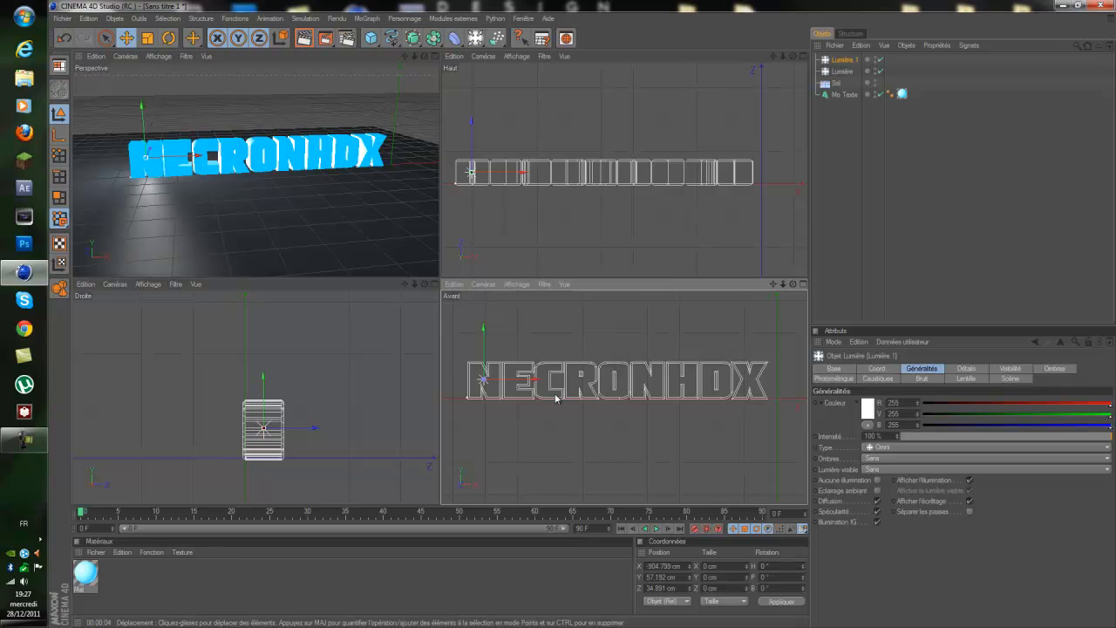
{"action": "left_click_drag", "start_coordinate": [536, 379], "coordinate": [632, 380]}
{"action": "left_click_drag", "start_coordinate": [584, 319], "coordinate": [583, 323]}
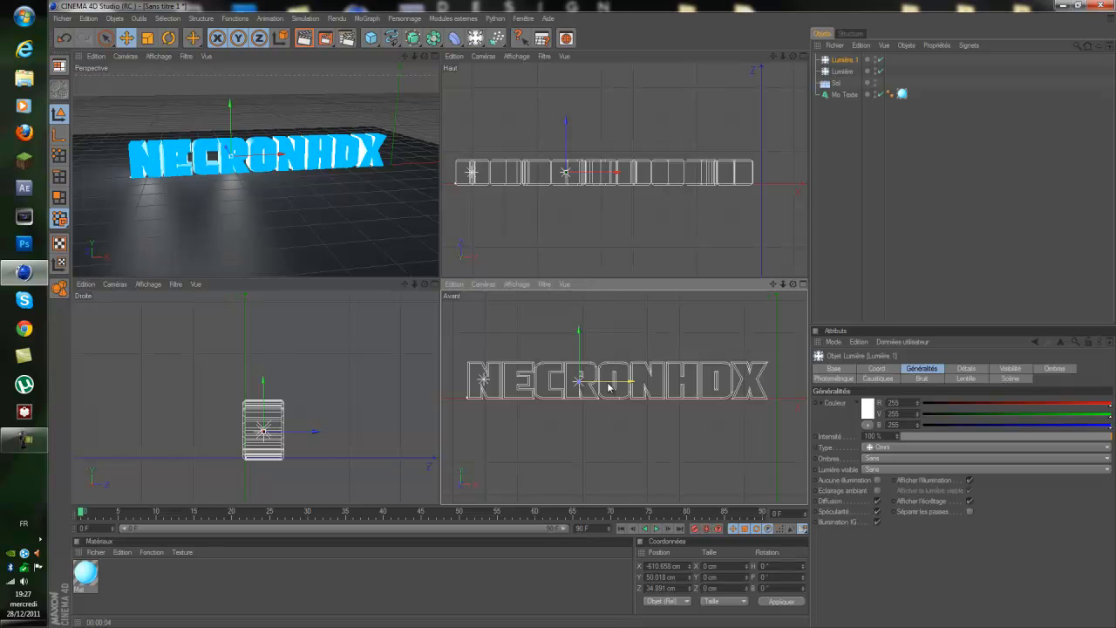
- Add two more copies of the light inside the text's second half, at about -290 cm and -65 cm in X
{"action": "key", "text": "ctrl+v"}
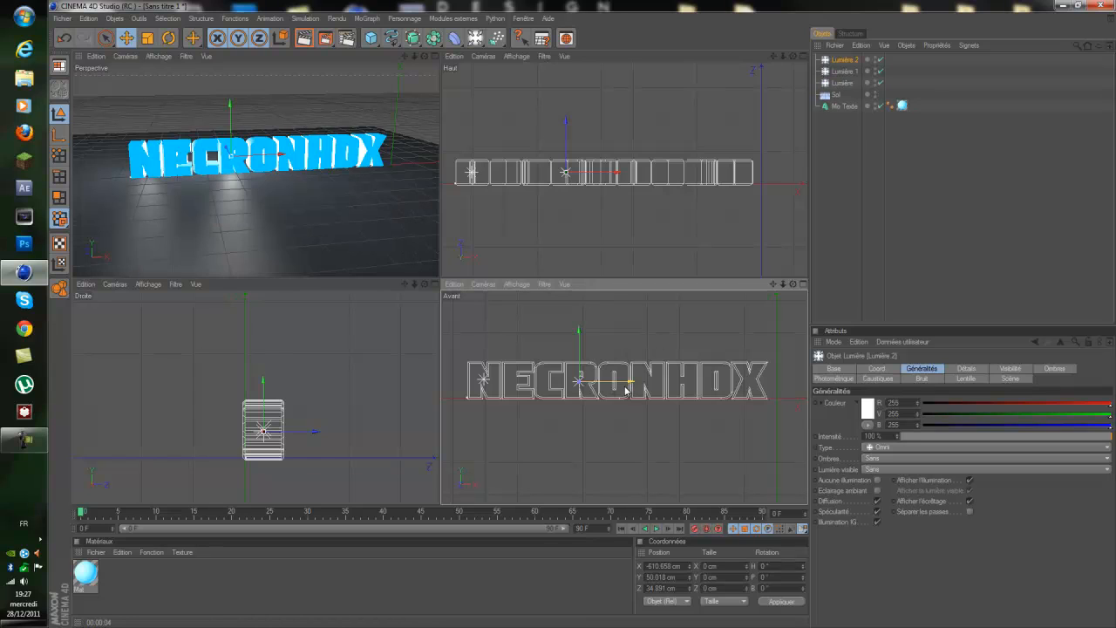
{"action": "left_click_drag", "start_coordinate": [631, 384], "coordinate": [698, 382]}
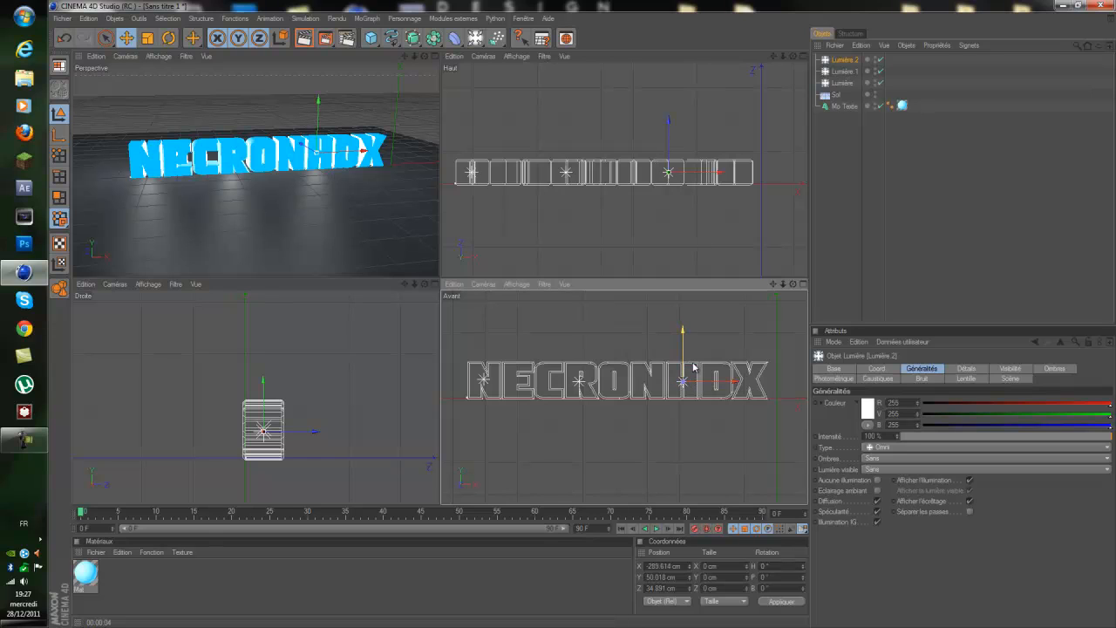
{"action": "key", "text": "ctrl+v"}
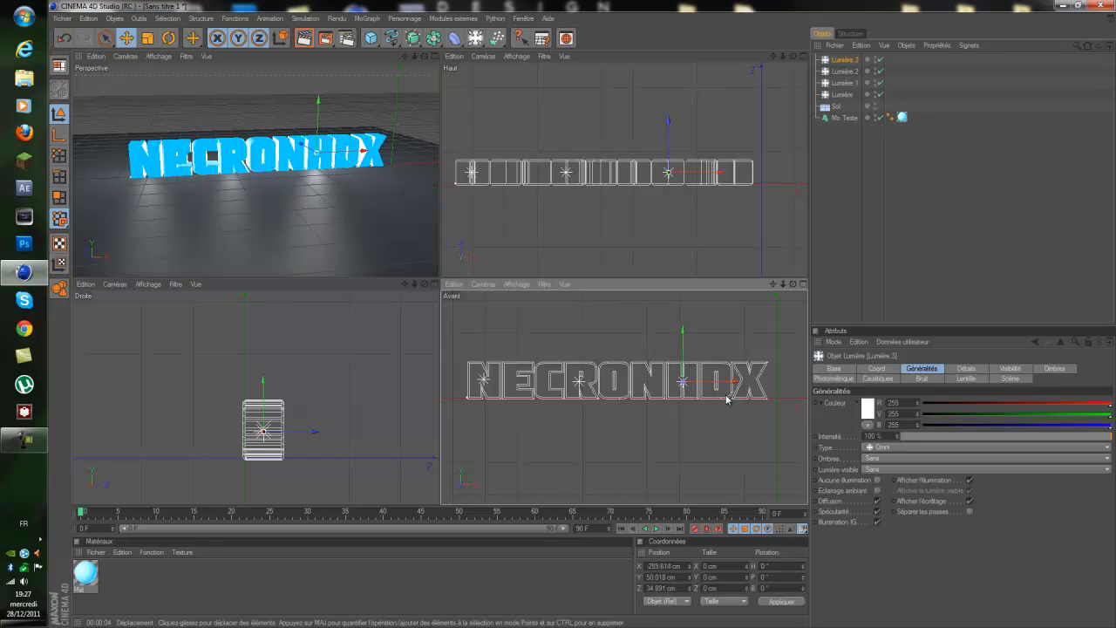
{"action": "left_click_drag", "start_coordinate": [703, 381], "coordinate": [748, 355]}
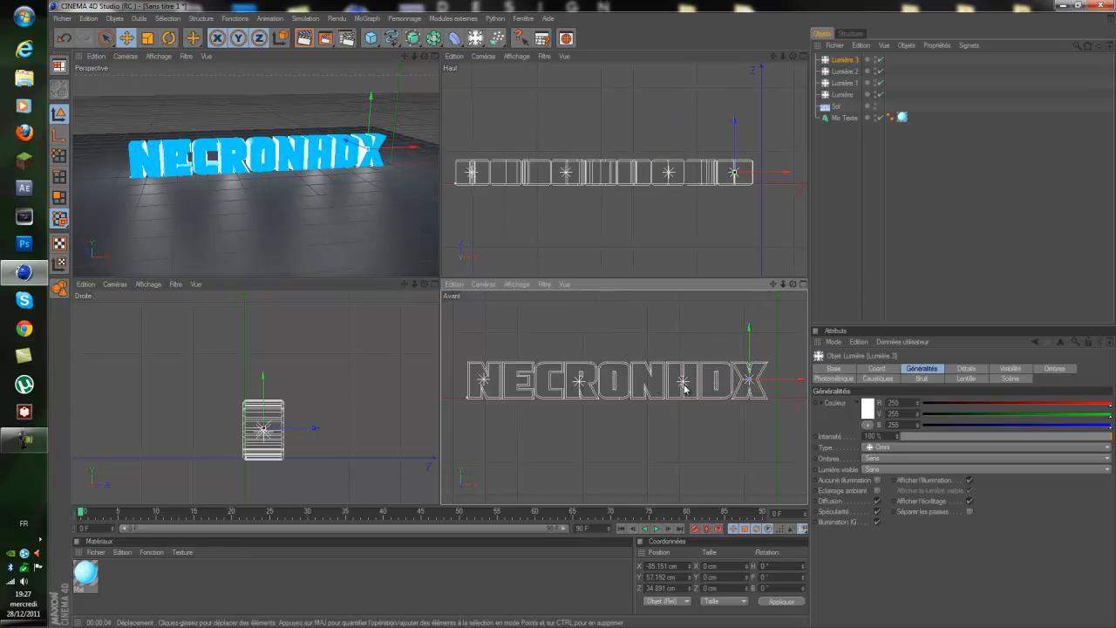
{"action": "left_click", "coordinate": [683, 380]}
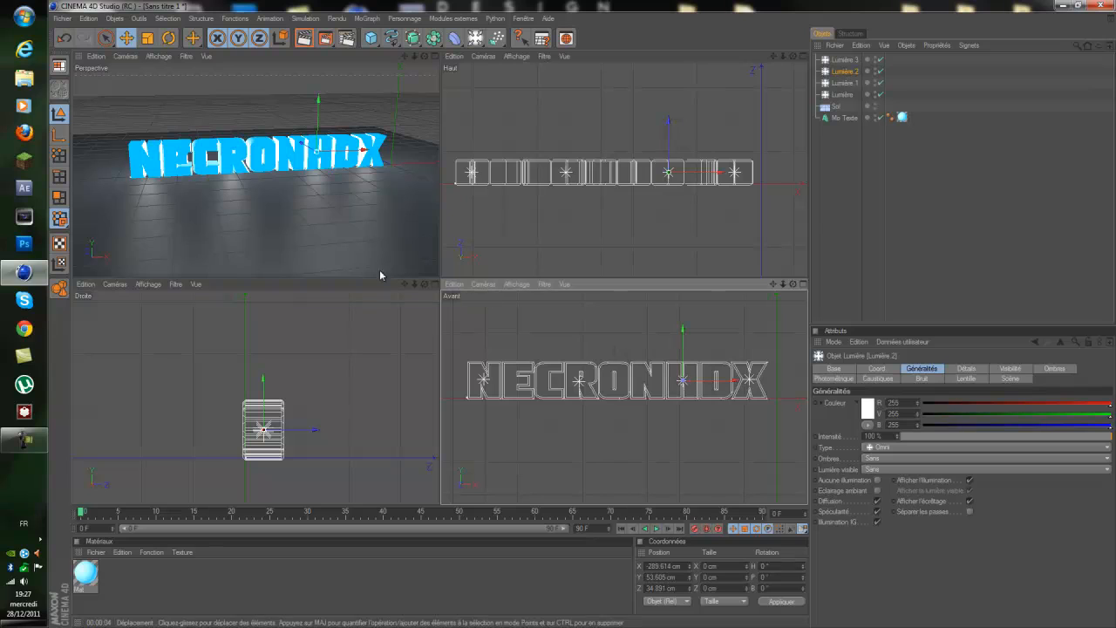
- Render a preview of the lit text in the enlarged perspective view and check the material's luminescence RGB values
{"action": "left_click", "coordinate": [433, 56]}
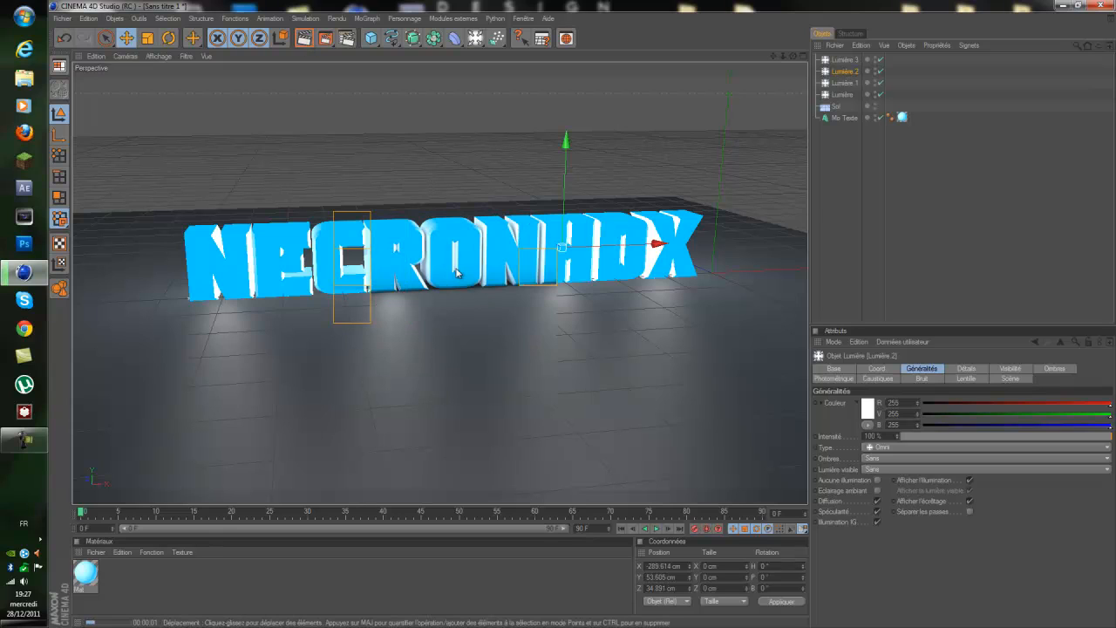
{"action": "key", "text": "ctrl+r"}
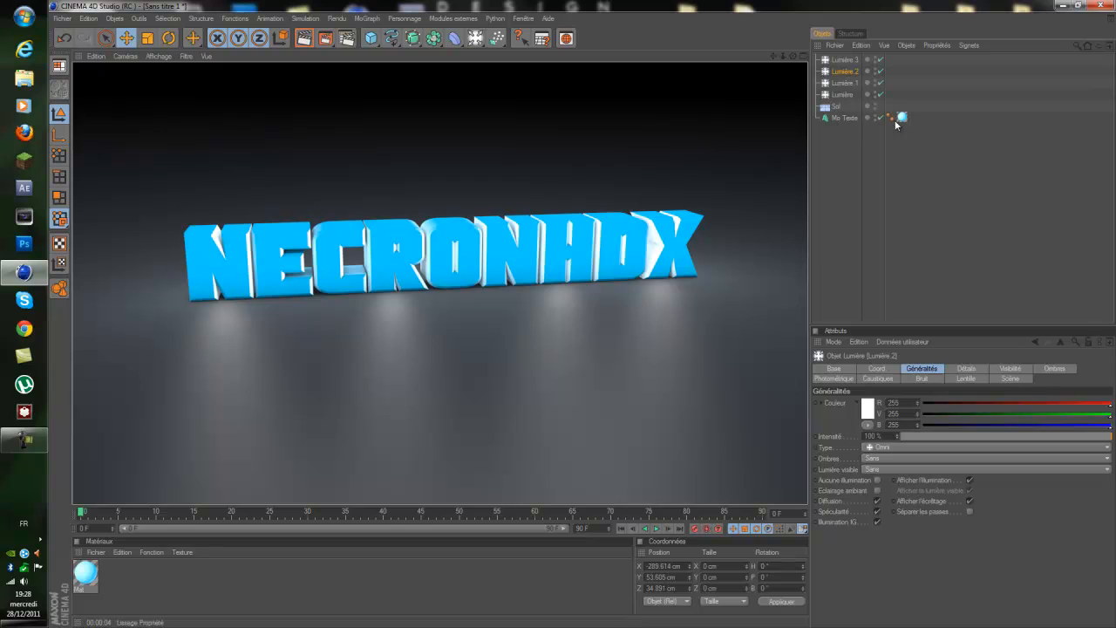
{"action": "double_click", "coordinate": [90, 576]}
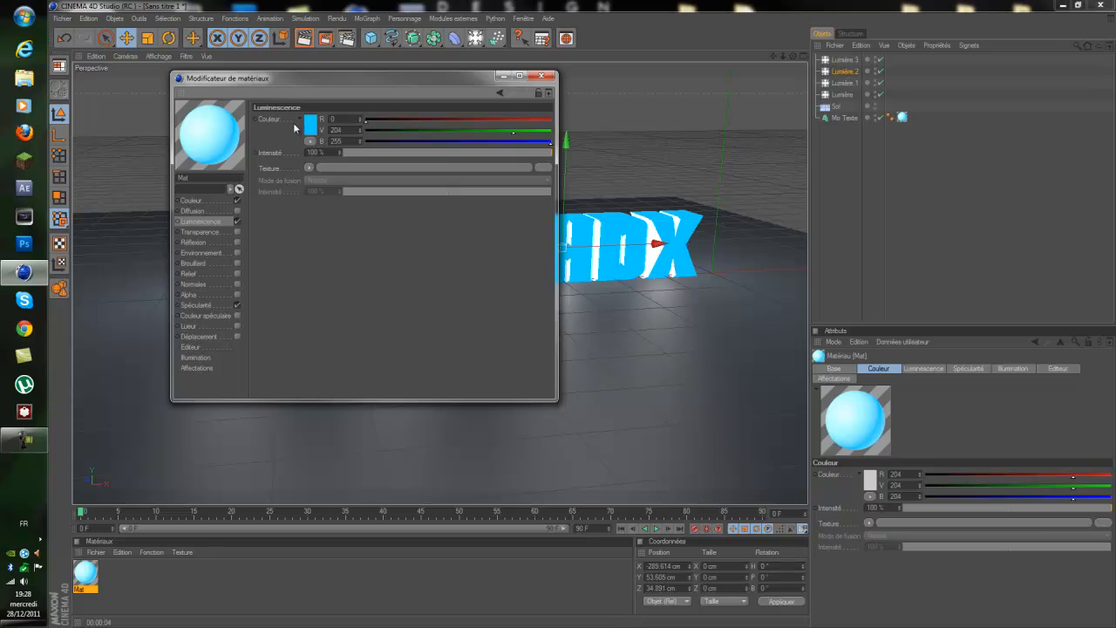
{"action": "left_click", "coordinate": [238, 201]}
{"action": "left_click_drag", "start_coordinate": [375, 81], "coordinate": [540, 119]}
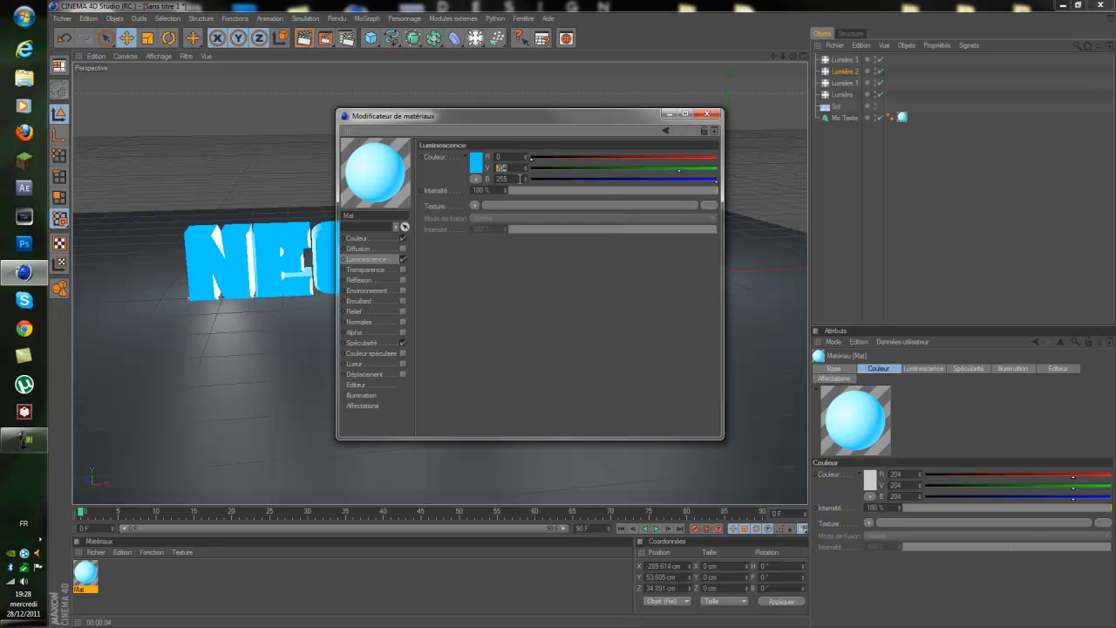
{"action": "double_click", "coordinate": [508, 179]}
{"action": "left_click", "coordinate": [509, 180]}
{"action": "left_click", "coordinate": [711, 114]}
- Set the colour of all four lights to RGB 0, 204, 255 and render a preview of the perspective view
{"action": "left_click", "coordinate": [842, 94]}
{"action": "left_click", "coordinate": [844, 82], "text": "shift"}
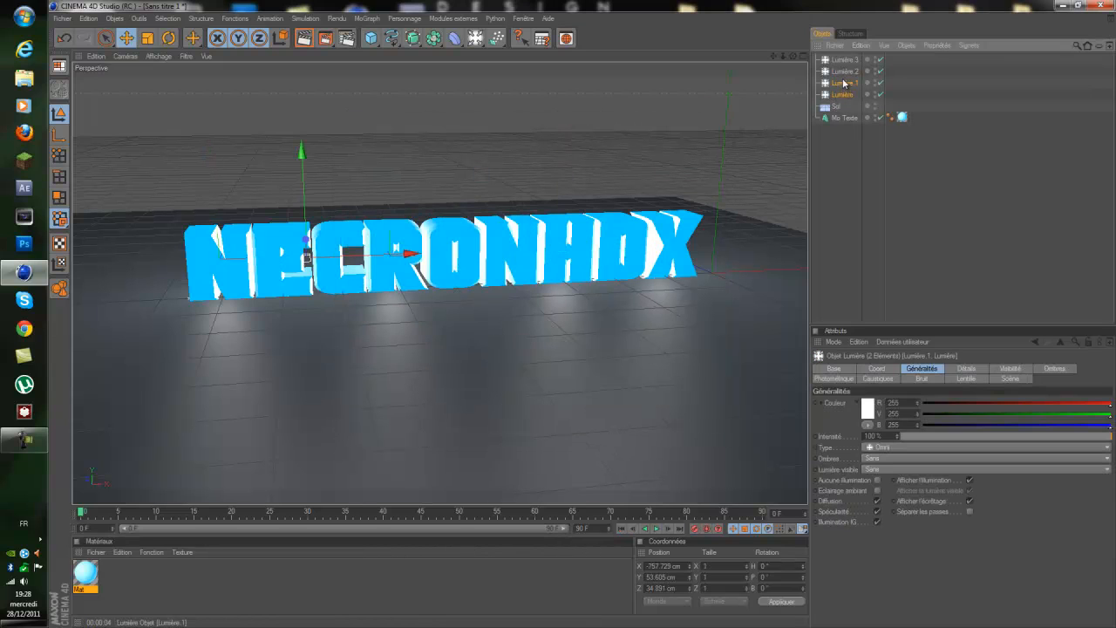
{"action": "left_click", "coordinate": [843, 72], "text": "shift"}
{"action": "left_click", "coordinate": [846, 61], "text": "shift"}
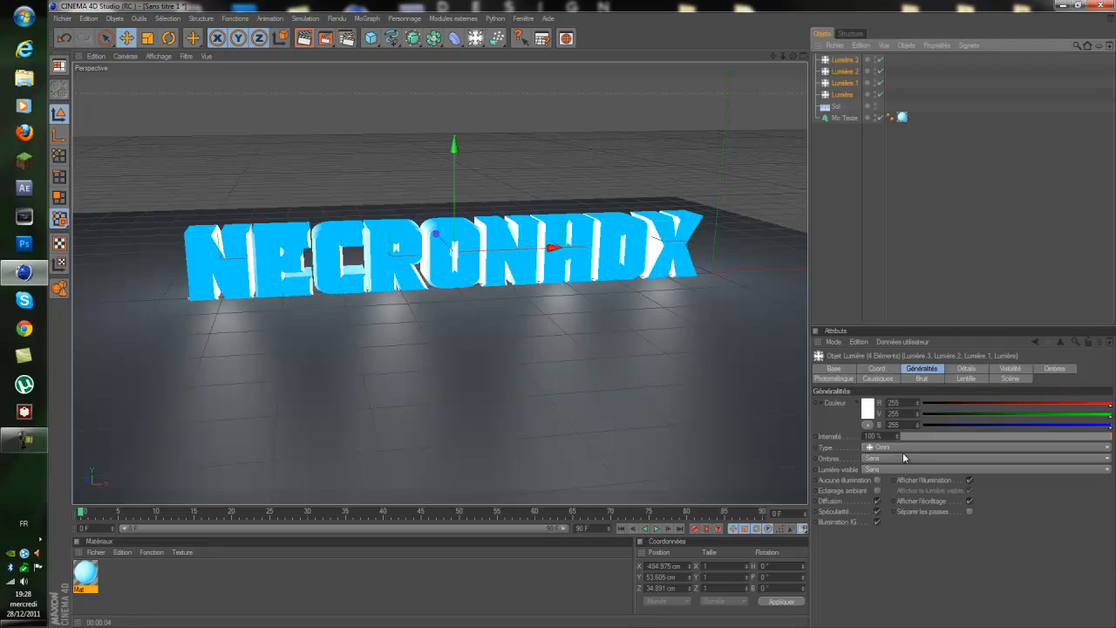
{"action": "left_click", "coordinate": [923, 371]}
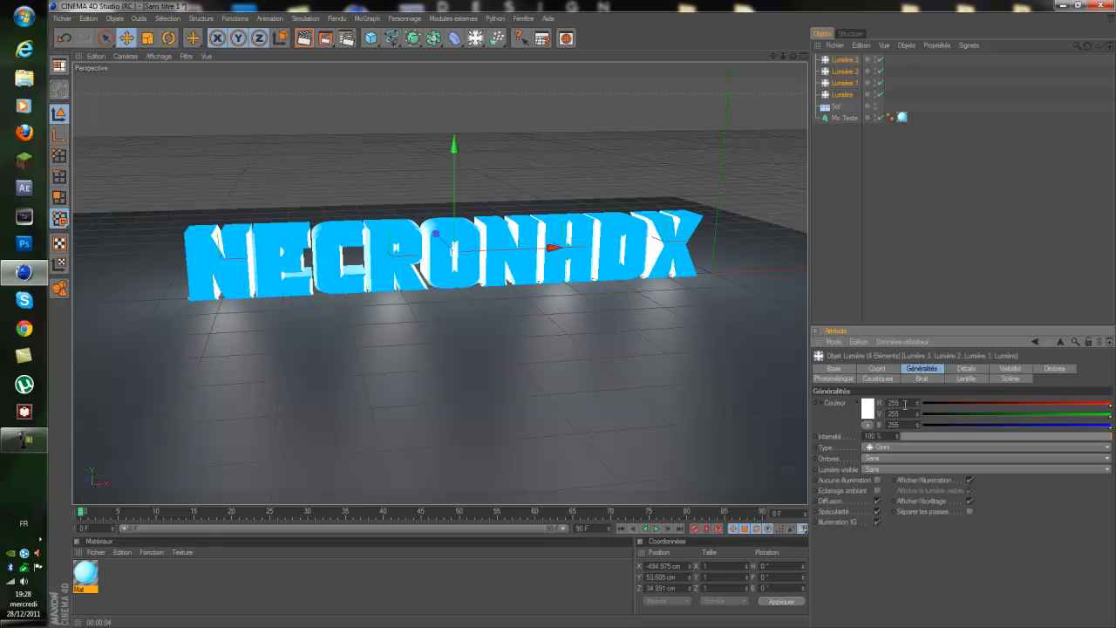
{"action": "double_click", "coordinate": [905, 404]}
{"action": "type", "text": "0"}
{"action": "key", "text": "Tab"}
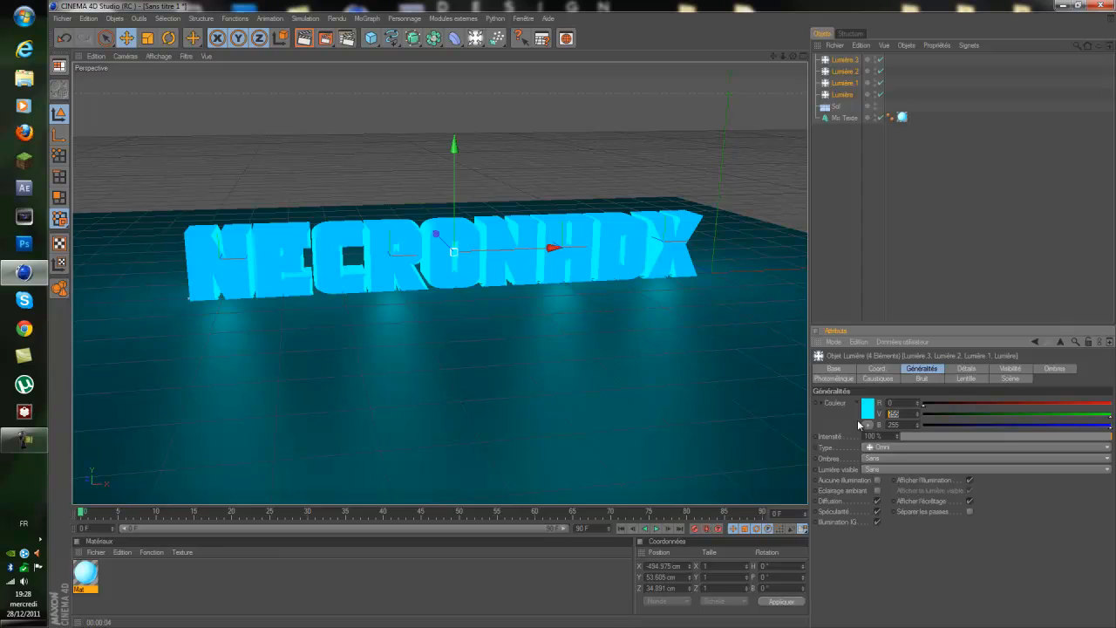
{"action": "type", "text": "1"}
{"action": "type", "text": "04"}
{"action": "key", "text": "Tab"}
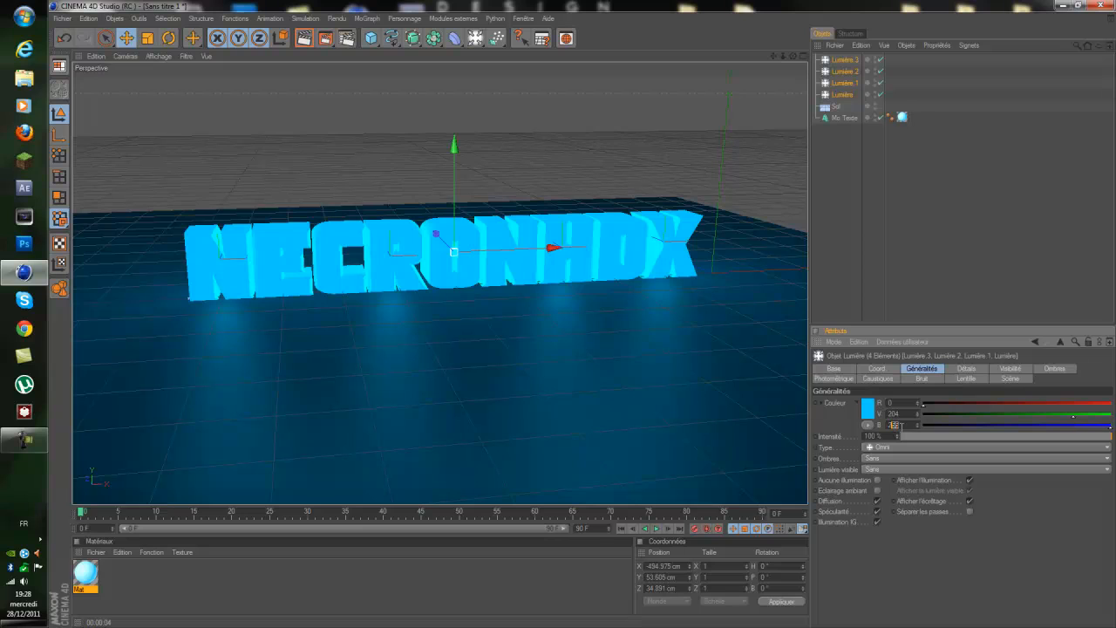
{"action": "key", "text": "Return"}
{"action": "left_click", "coordinate": [310, 42]}
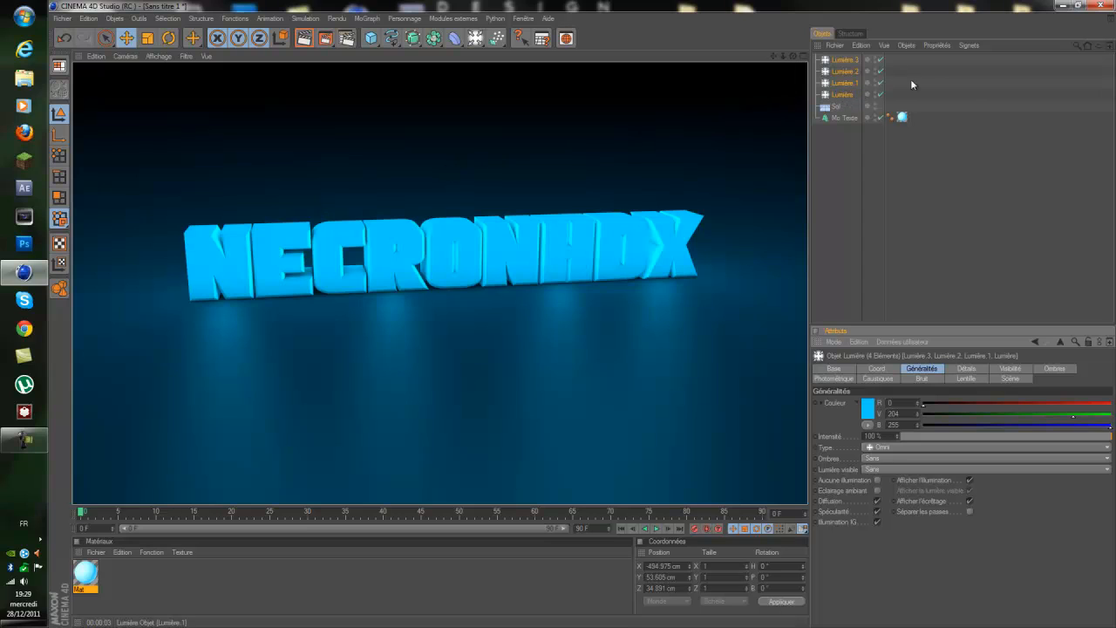
- Move the floor to about -3.5 cm in Y, and raise the four lights together to about 94 cm in Y
{"action": "left_click", "coordinate": [647, 305]}
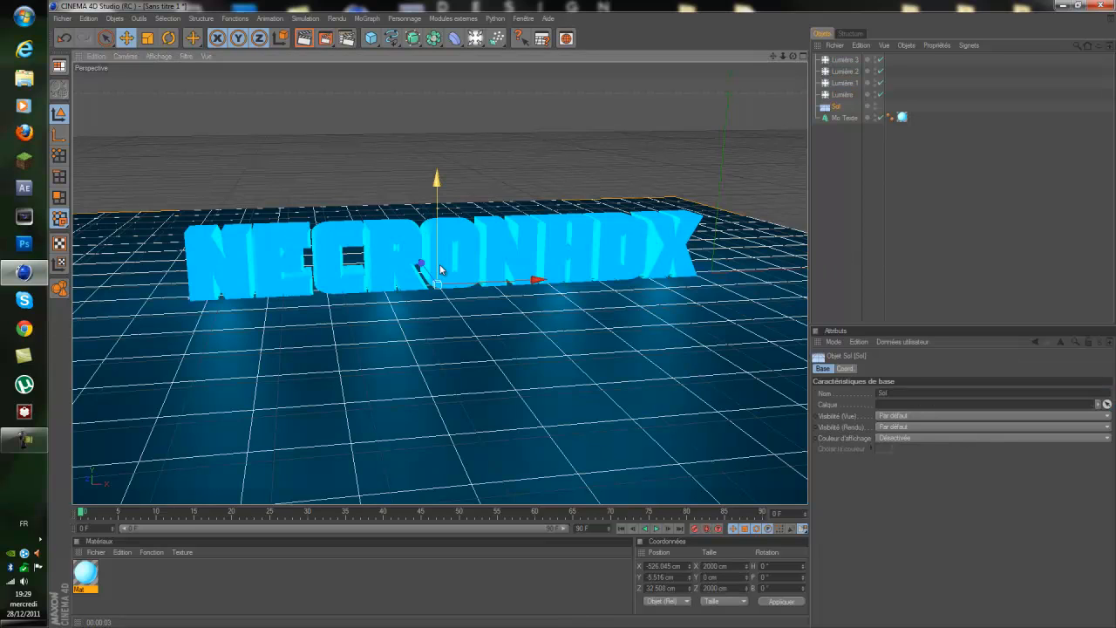
{"action": "left_click_drag", "start_coordinate": [434, 258], "coordinate": [584, 319]}
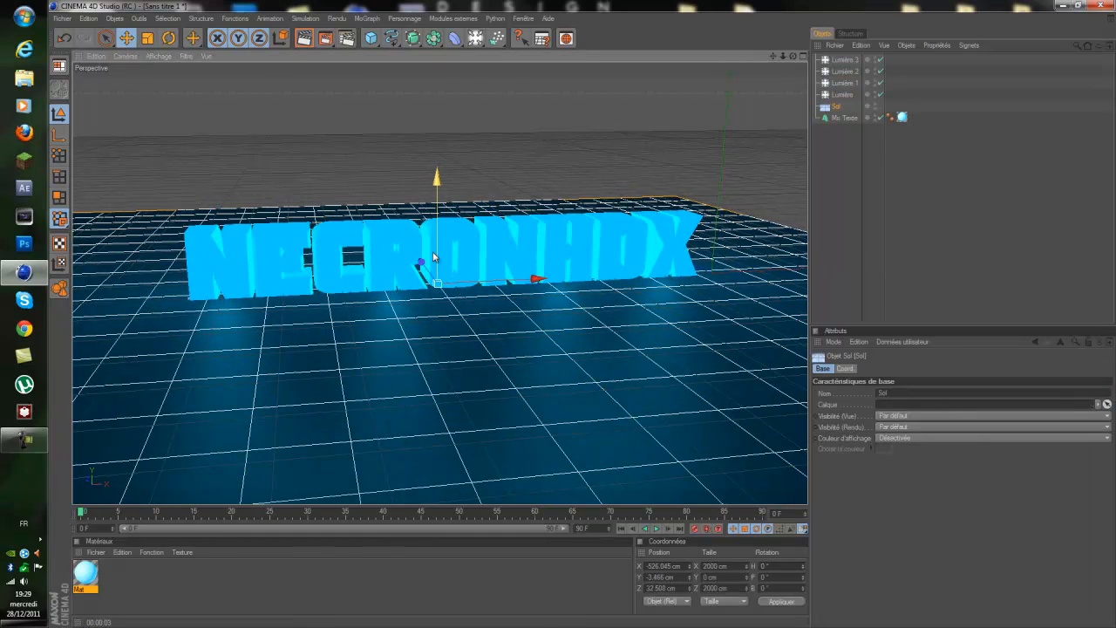
{"action": "left_click", "coordinate": [842, 94]}
{"action": "left_click", "coordinate": [850, 61], "text": "shift"}
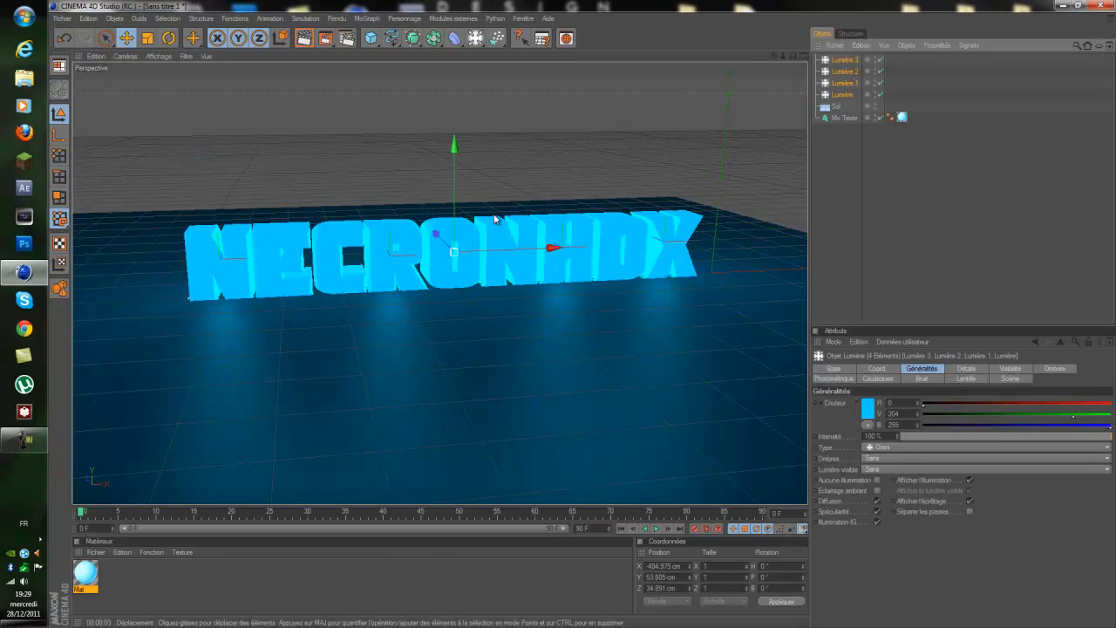
{"action": "left_click_drag", "start_coordinate": [453, 231], "coordinate": [582, 314]}
{"action": "left_click", "coordinate": [304, 40]}
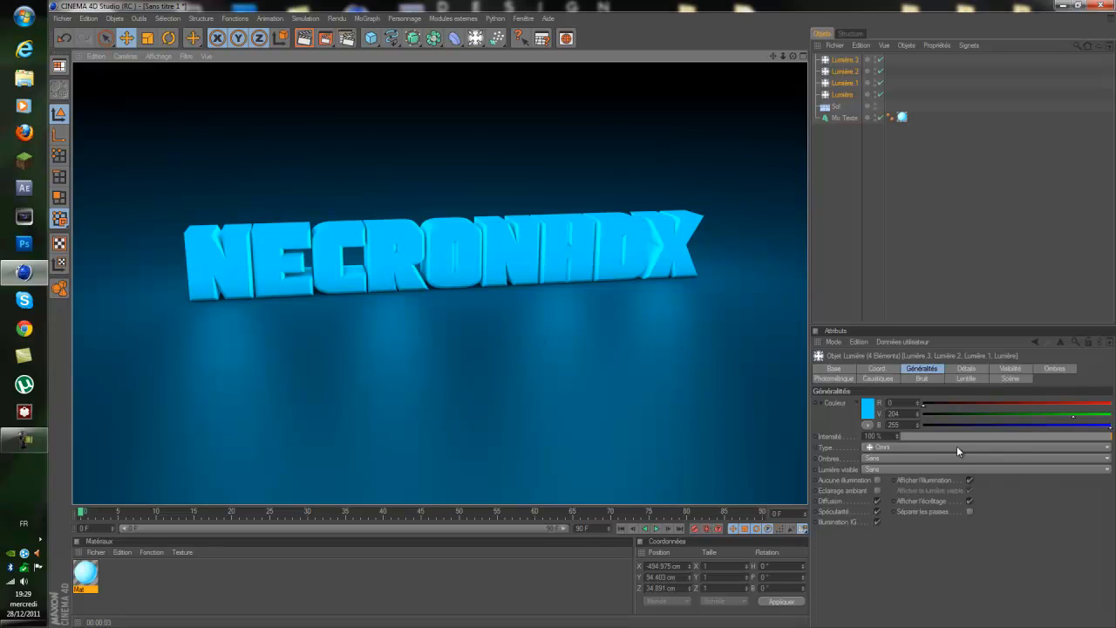
- Try a green value of 255 on the four lights with a preview render, and restore it to 204
{"action": "left_click_drag", "start_coordinate": [908, 414], "coordinate": [715, 407]}
{"action": "type", "text": "255"}
{"action": "key", "text": "Return"}
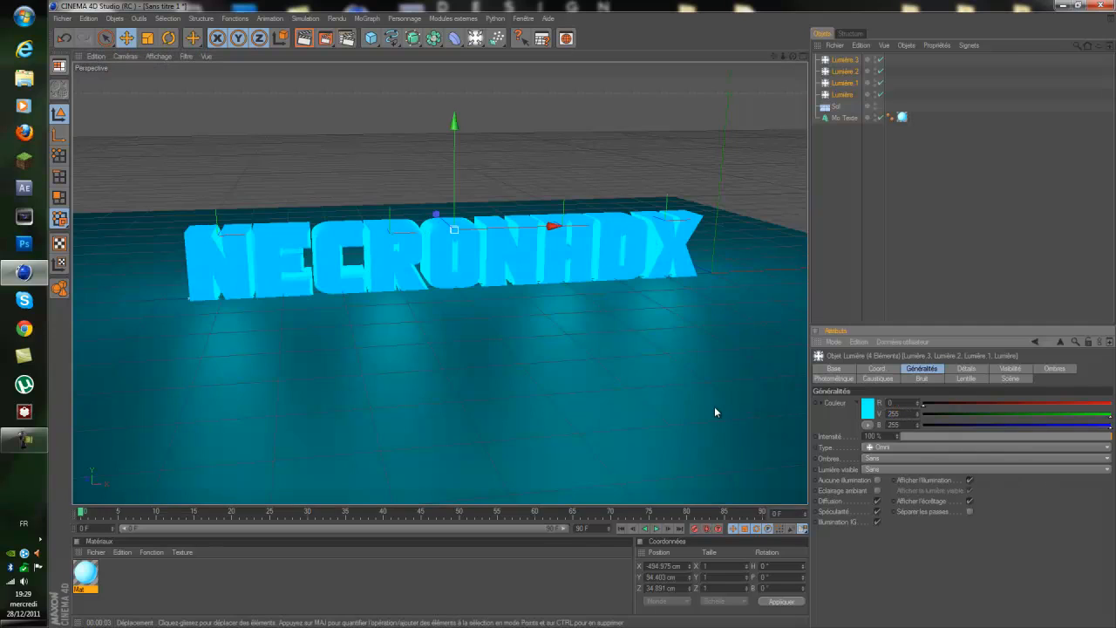
{"action": "key", "text": "ctrl+r"}
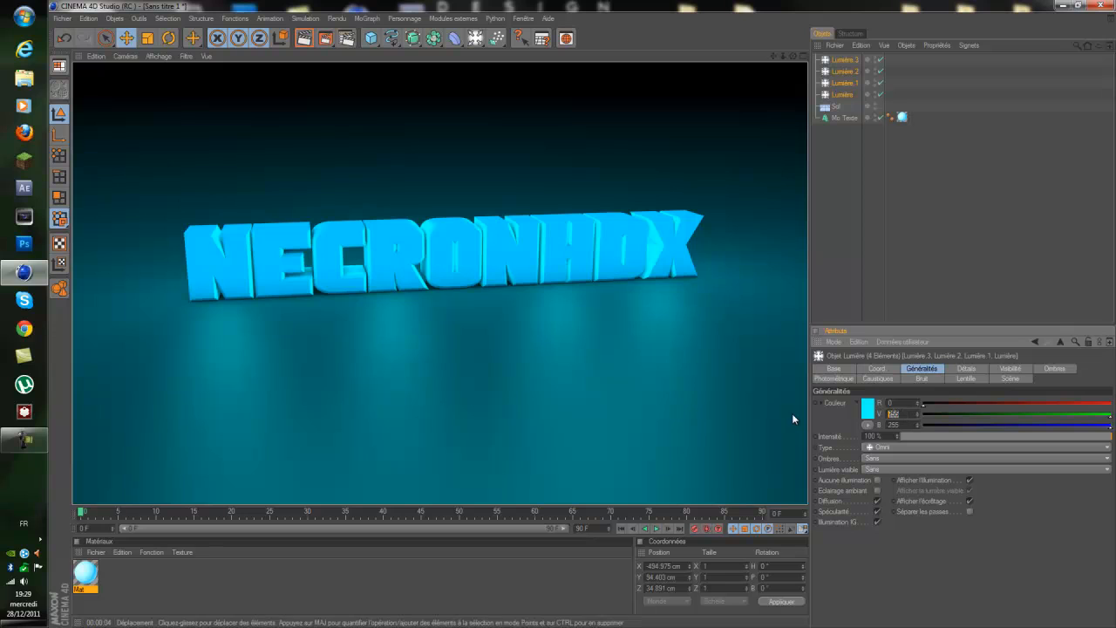
{"action": "type", "text": "204"}
{"action": "key", "text": "Return"}
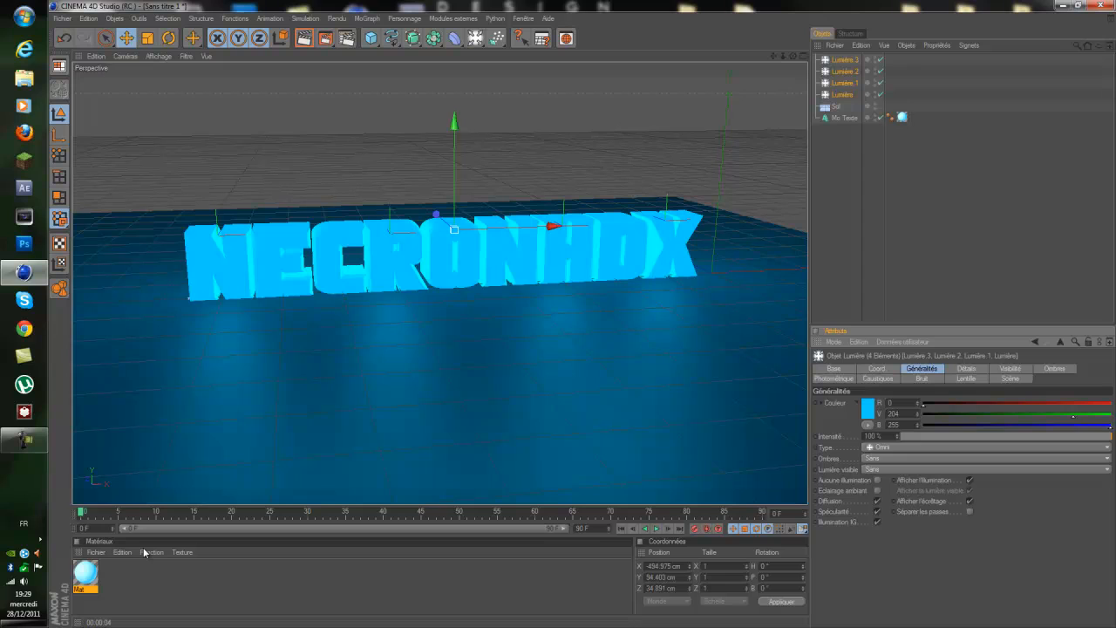
{"action": "left_click", "coordinate": [880, 119]}
{"action": "left_click", "coordinate": [880, 119]}
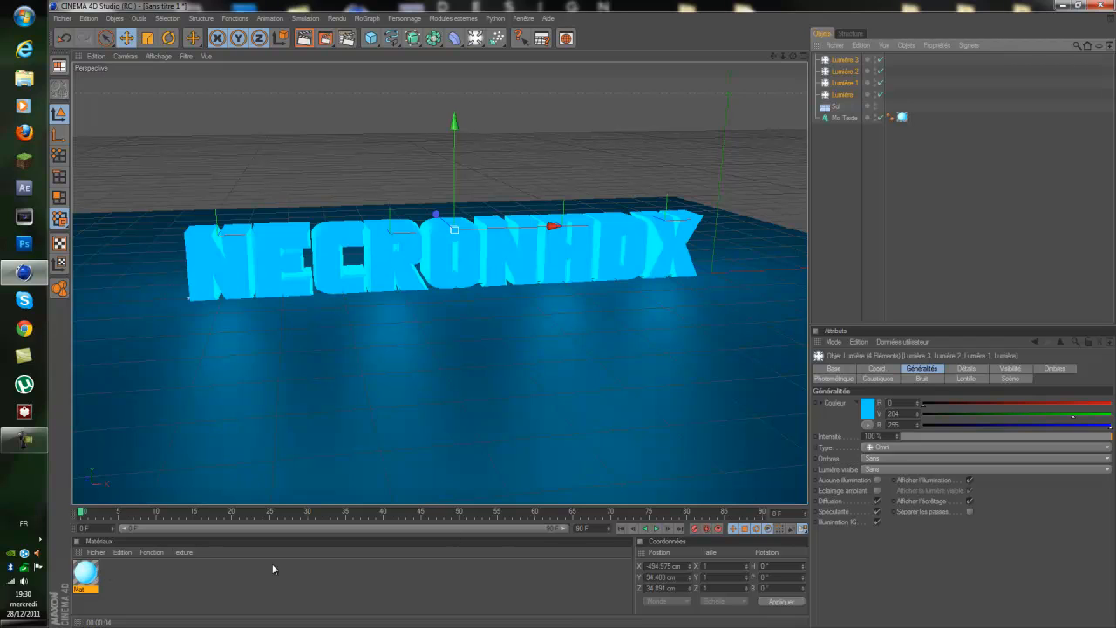
- Set the animation's end to frame 120 and extend the timeline's visible range to the full length
{"action": "left_click", "coordinate": [583, 528]}
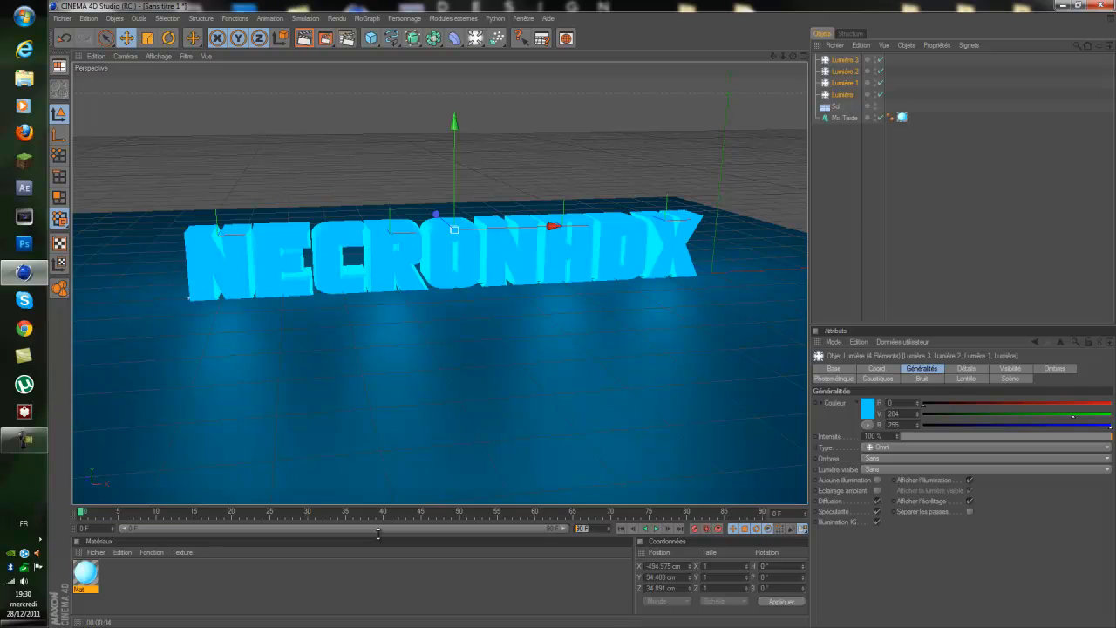
{"action": "type", "text": "120"}
{"action": "key", "text": "Return"}
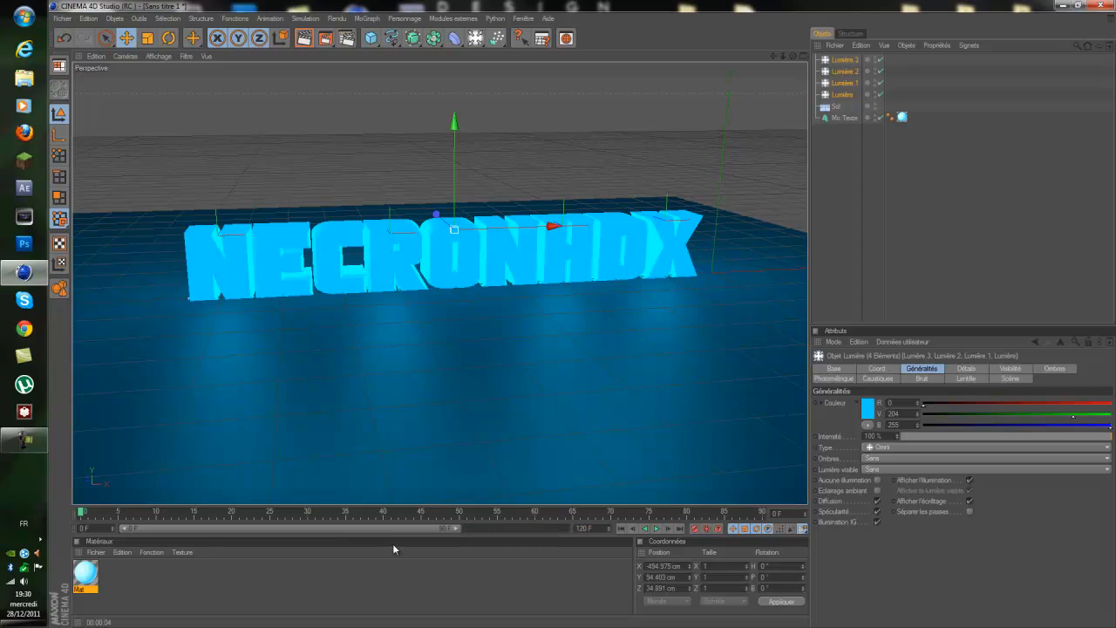
{"action": "left_click_drag", "start_coordinate": [455, 528], "coordinate": [565, 529]}
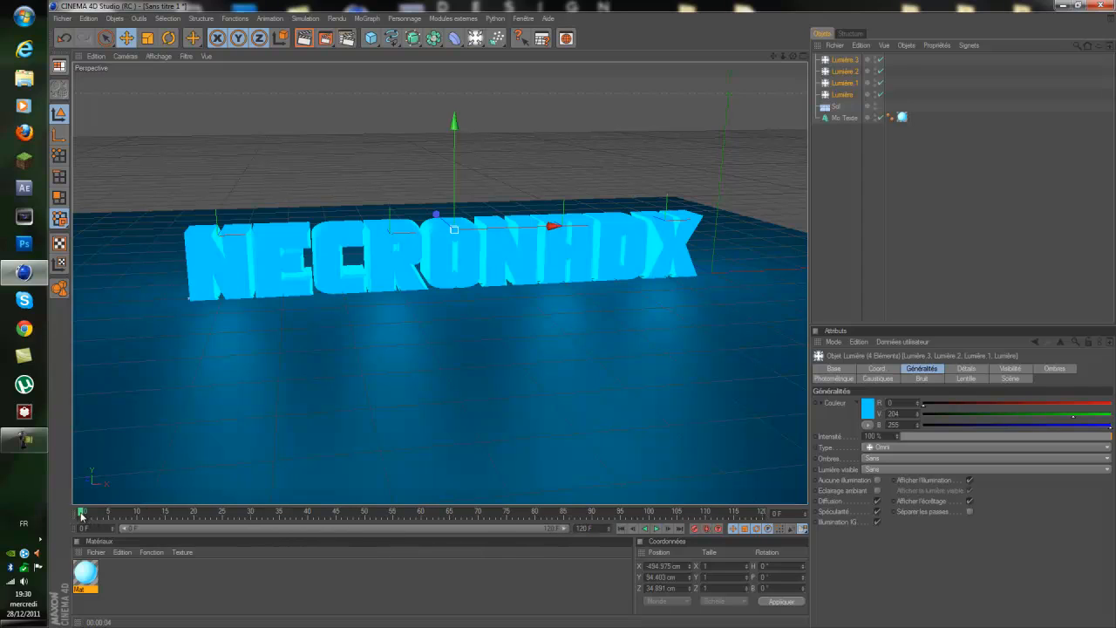
- Keyframe the material's luminescence colour and the colour of all four lights at frame 0
{"action": "left_click", "coordinate": [83, 573]}
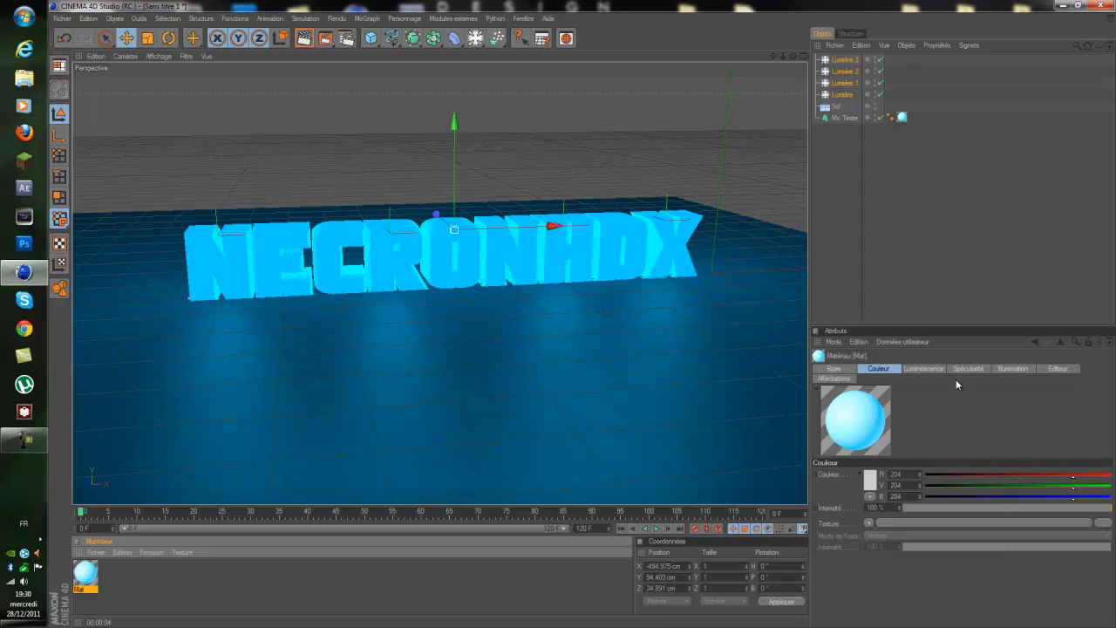
{"action": "left_click", "coordinate": [928, 369]}
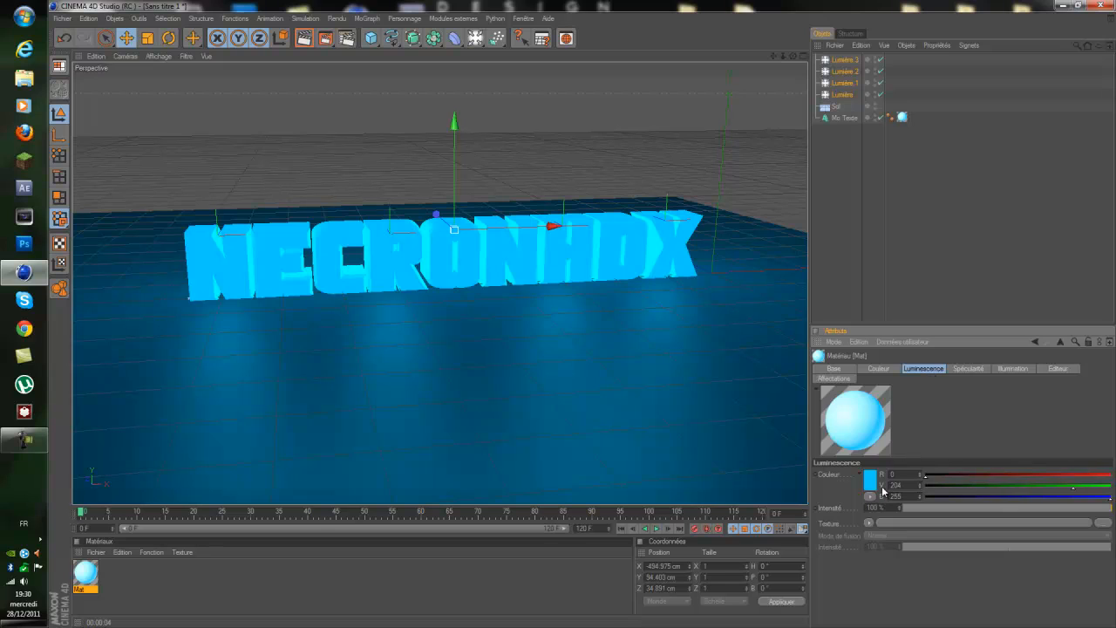
{"action": "left_click", "coordinate": [817, 478], "text": "ctrl"}
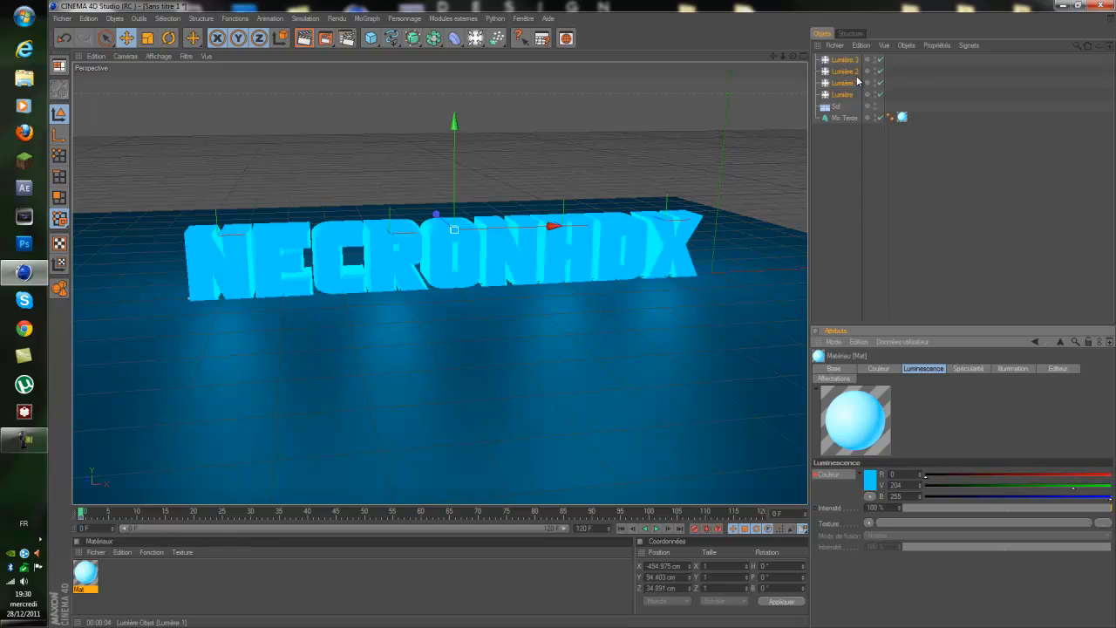
{"action": "left_click", "coordinate": [813, 60]}
{"action": "left_click_drag", "start_coordinate": [812, 52], "coordinate": [851, 99]}
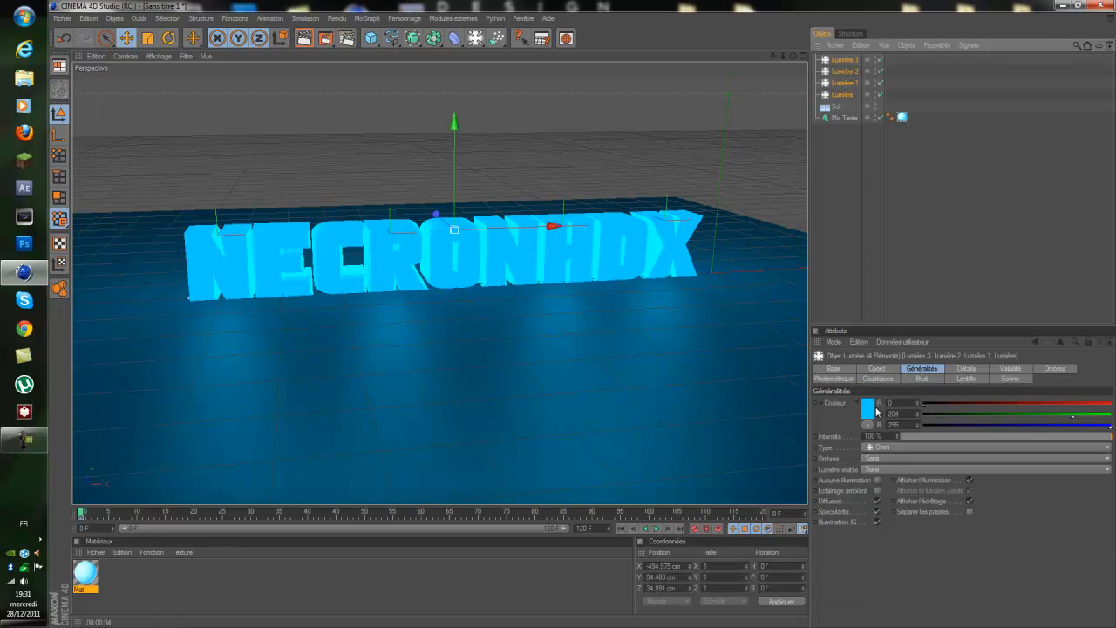
{"action": "left_click", "coordinate": [815, 402]}
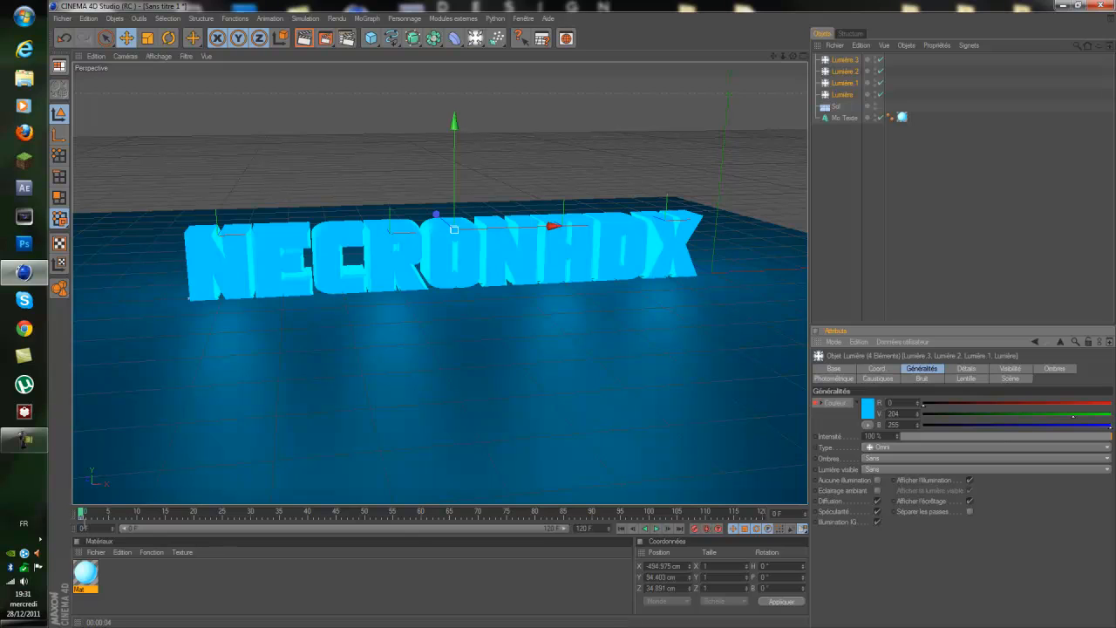
- Copy the colour keyframes at frame 0 and paste them at about frame 14
{"action": "left_click", "coordinate": [81, 520]}
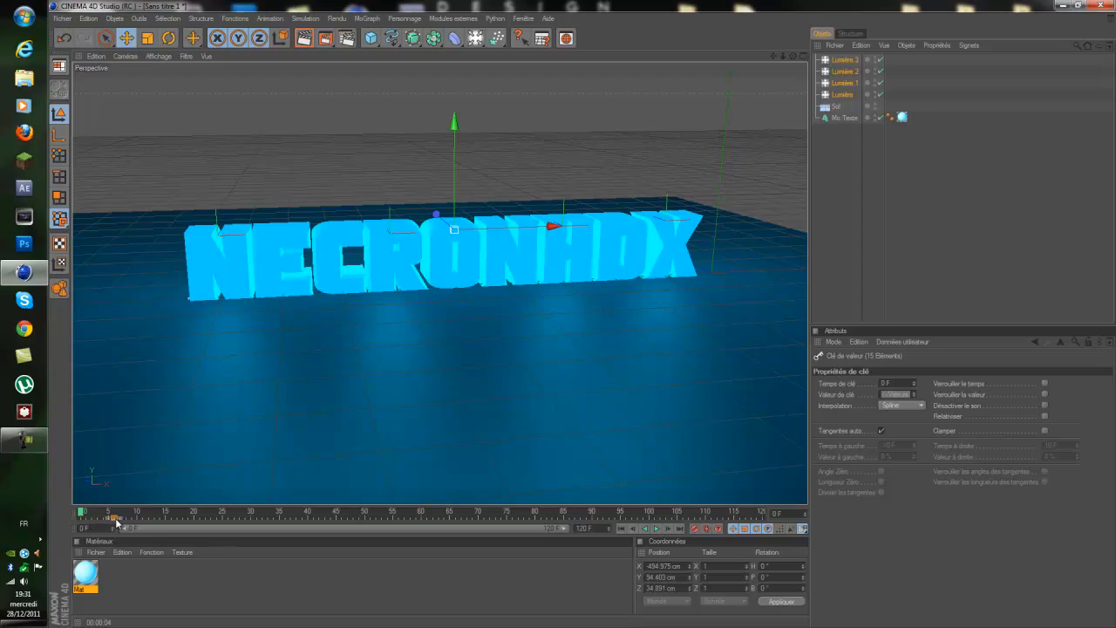
{"action": "left_click", "coordinate": [85, 523]}
{"action": "right_click", "coordinate": [100, 521]}
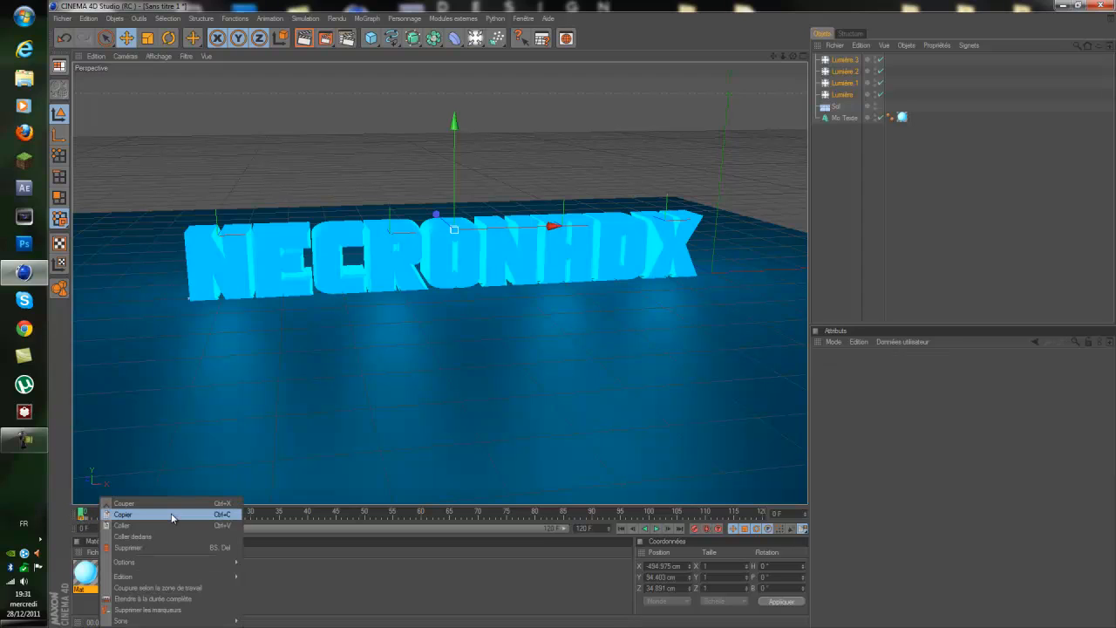
{"action": "left_click", "coordinate": [170, 516]}
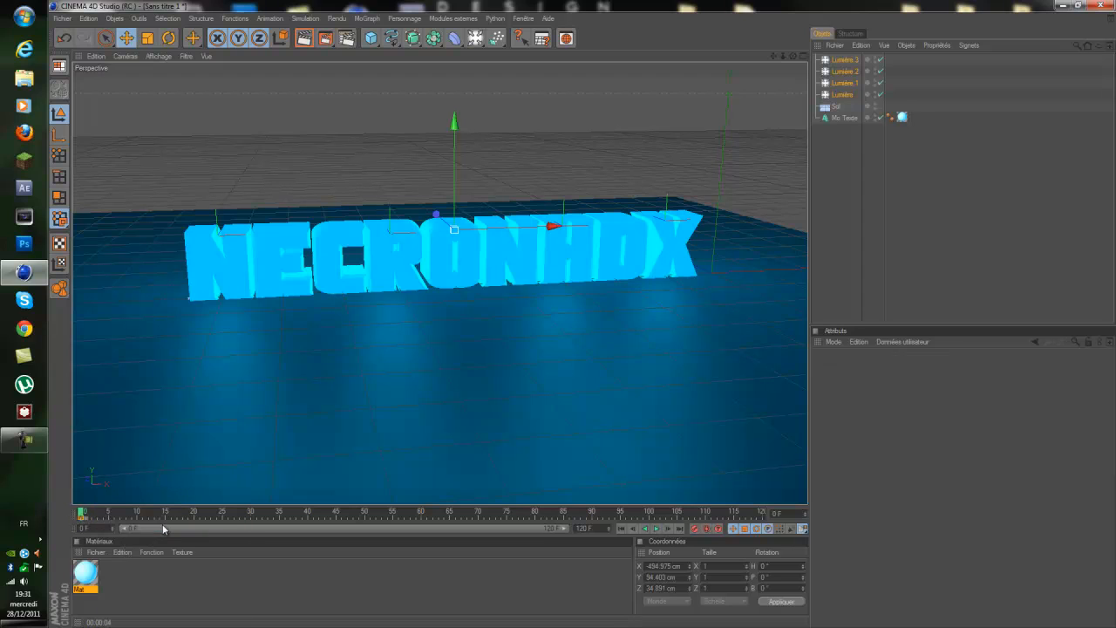
{"action": "right_click", "coordinate": [81, 522]}
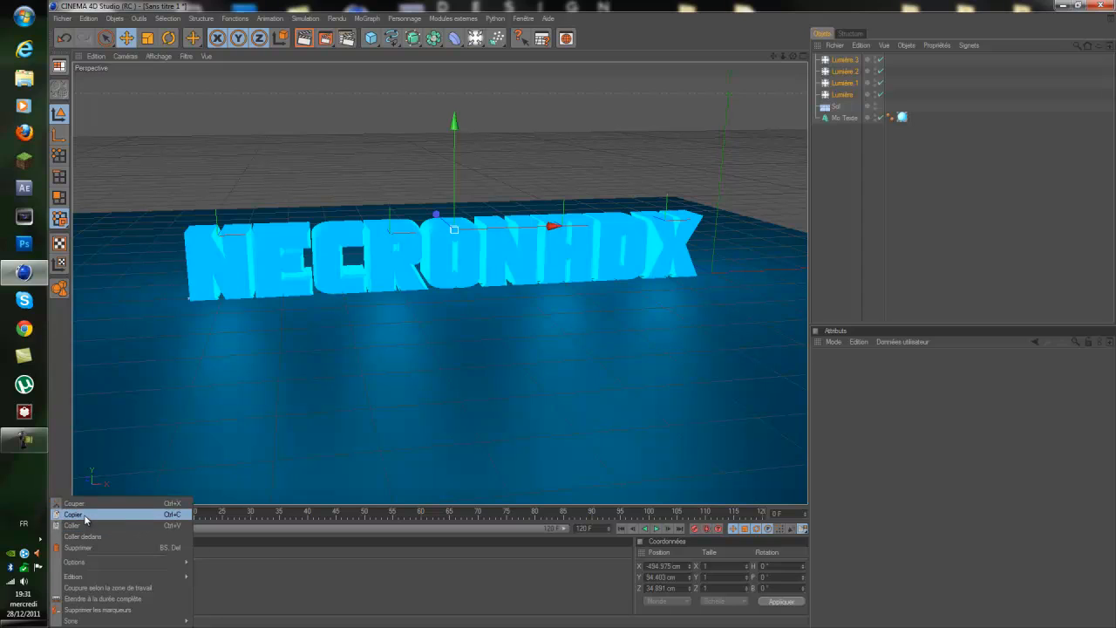
{"action": "left_click", "coordinate": [85, 516]}
{"action": "left_click", "coordinate": [161, 514]}
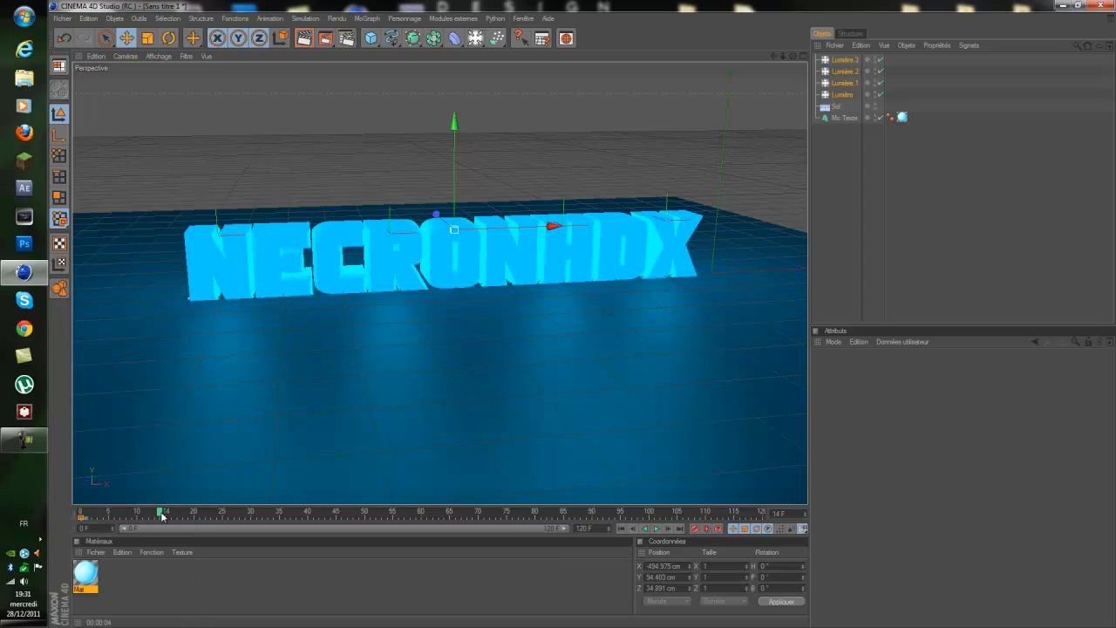
{"action": "right_click", "coordinate": [160, 515]}
{"action": "left_click", "coordinate": [146, 526]}
- Check the material's luminescence colour and the pasted keyframes at frame 15, and return to frame 0
{"action": "left_click", "coordinate": [87, 574]}
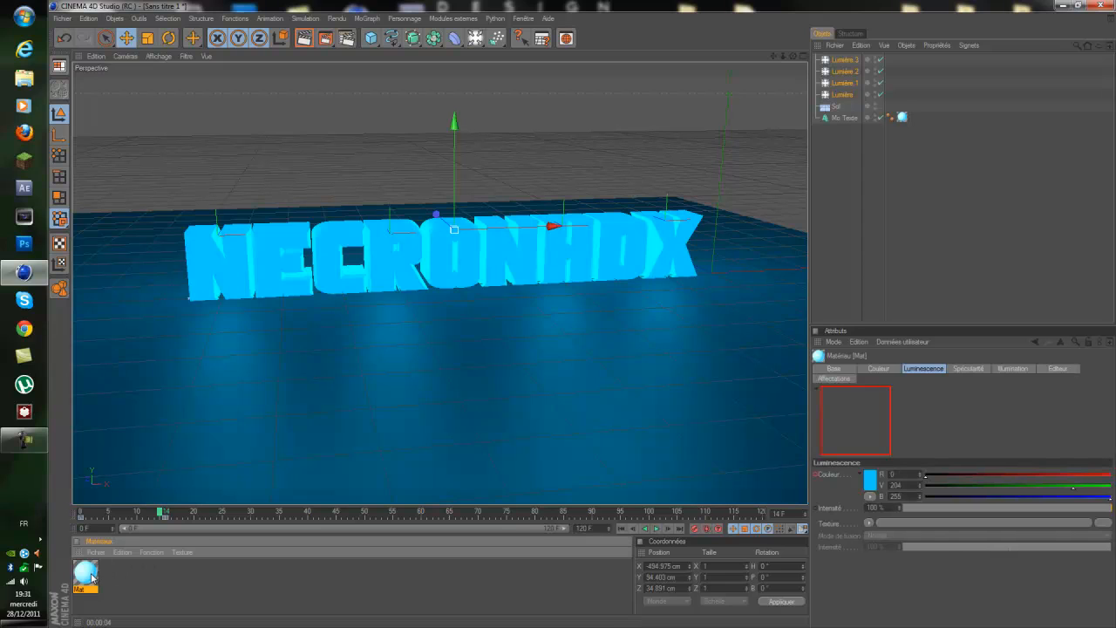
{"action": "left_click", "coordinate": [833, 475]}
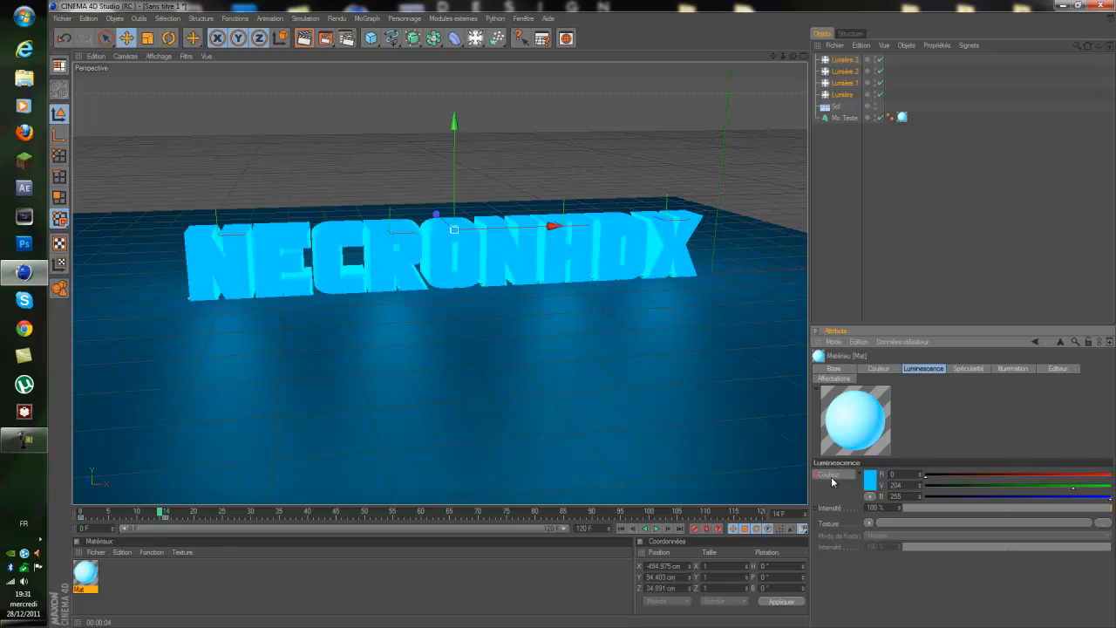
{"action": "left_click", "coordinate": [165, 516]}
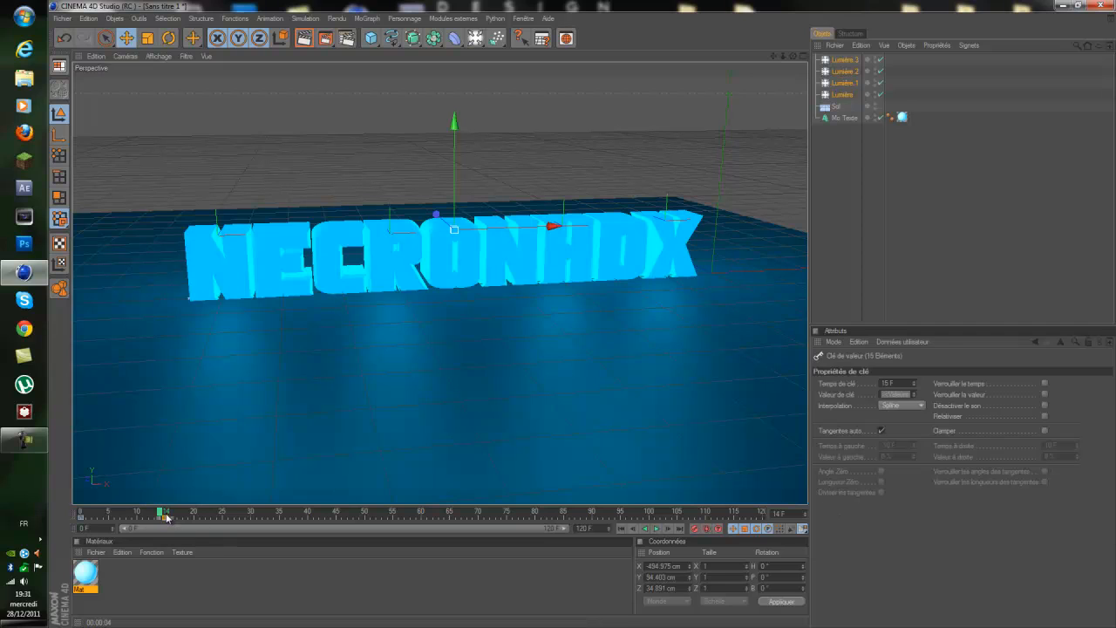
{"action": "left_click", "coordinate": [165, 517]}
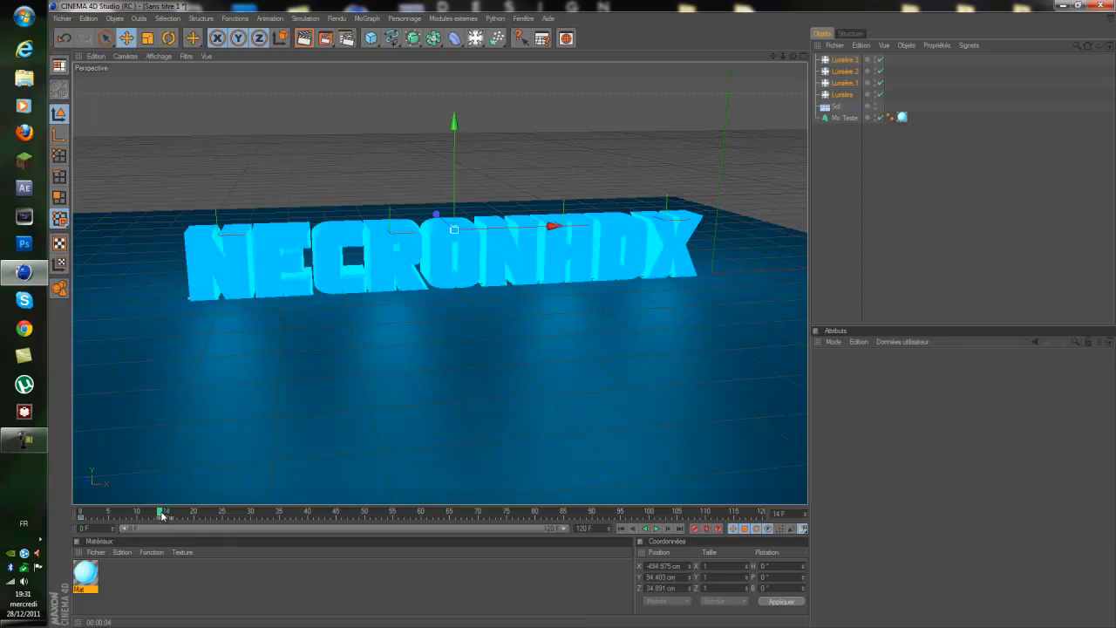
{"action": "left_click_drag", "start_coordinate": [161, 516], "coordinate": [81, 516]}
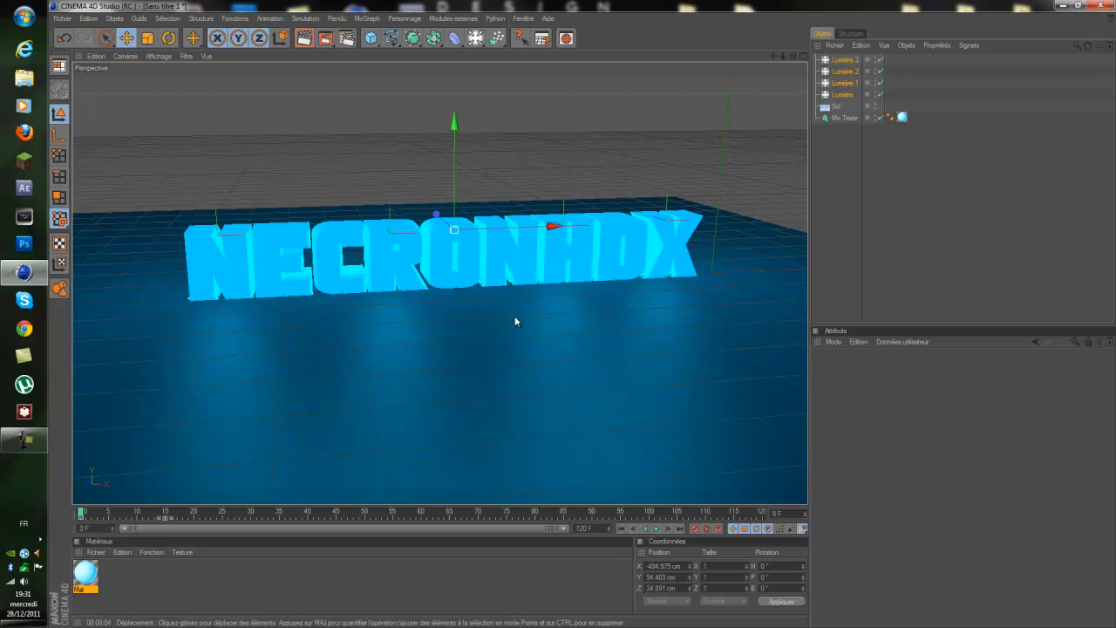
- Try several purple shades for the material's luminescence colour at frame 0, including RGB 162, 0, 194 and RGB 116, 0, 194
{"action": "left_click", "coordinate": [84, 580]}
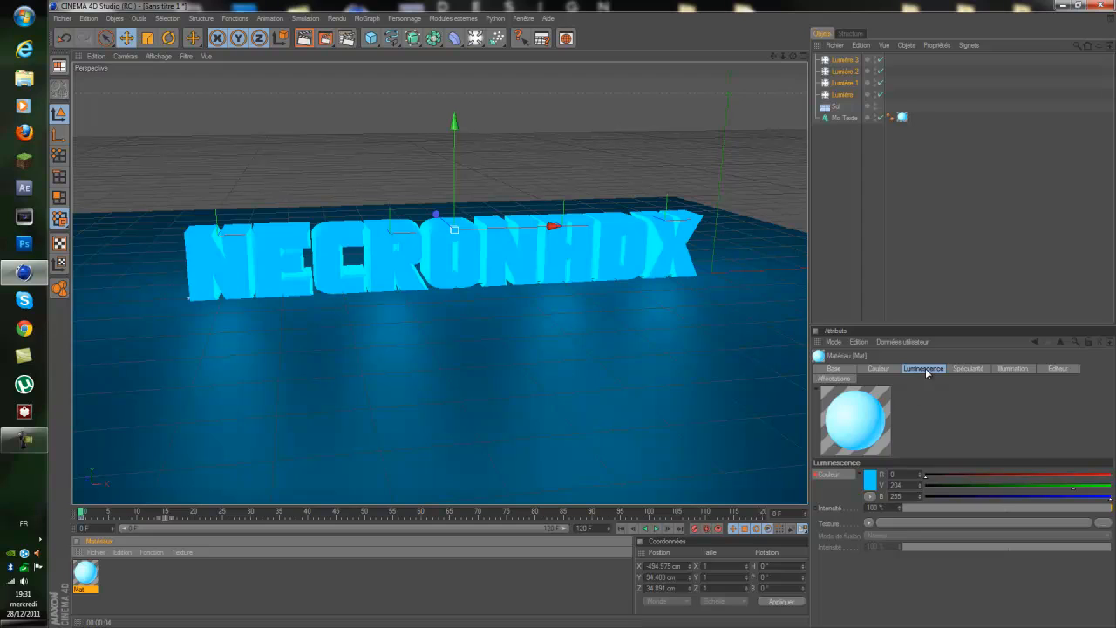
{"action": "left_click", "coordinate": [871, 481]}
{"action": "left_click_drag", "start_coordinate": [921, 437], "coordinate": [930, 437]}
{"action": "mouse_move", "coordinate": [876, 463]}
{"action": "left_mouse_down"}
{"action": "mouse_move", "coordinate": [864, 466]}
{"action": "mouse_move", "coordinate": [885, 456]}
{"action": "left_mouse_up"}
{"action": "left_click", "coordinate": [853, 536]}
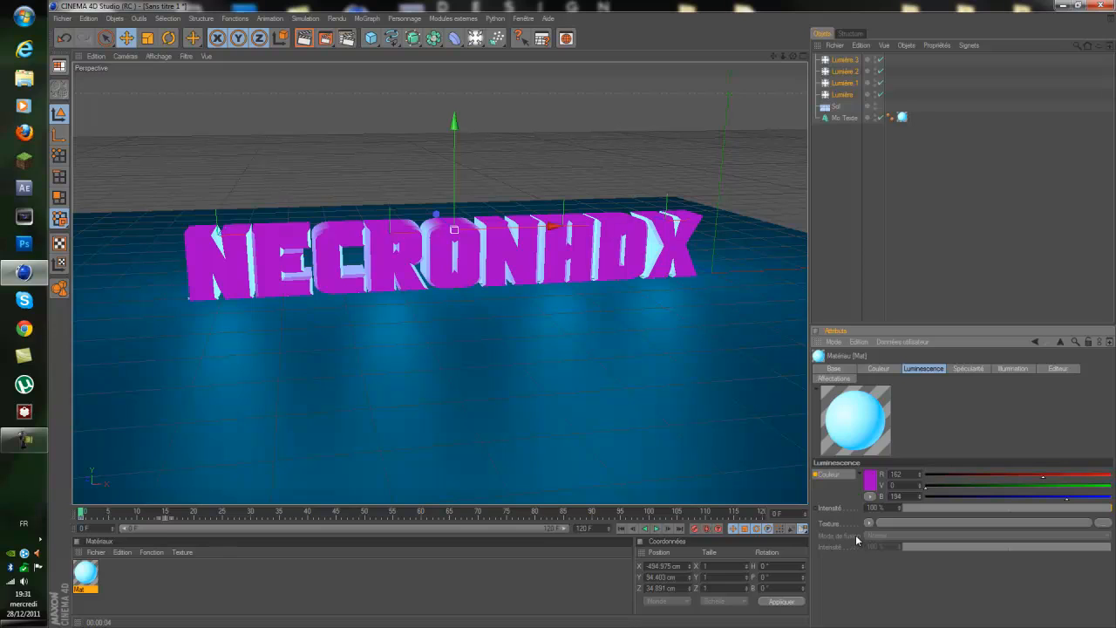
{"action": "left_click", "coordinate": [871, 480]}
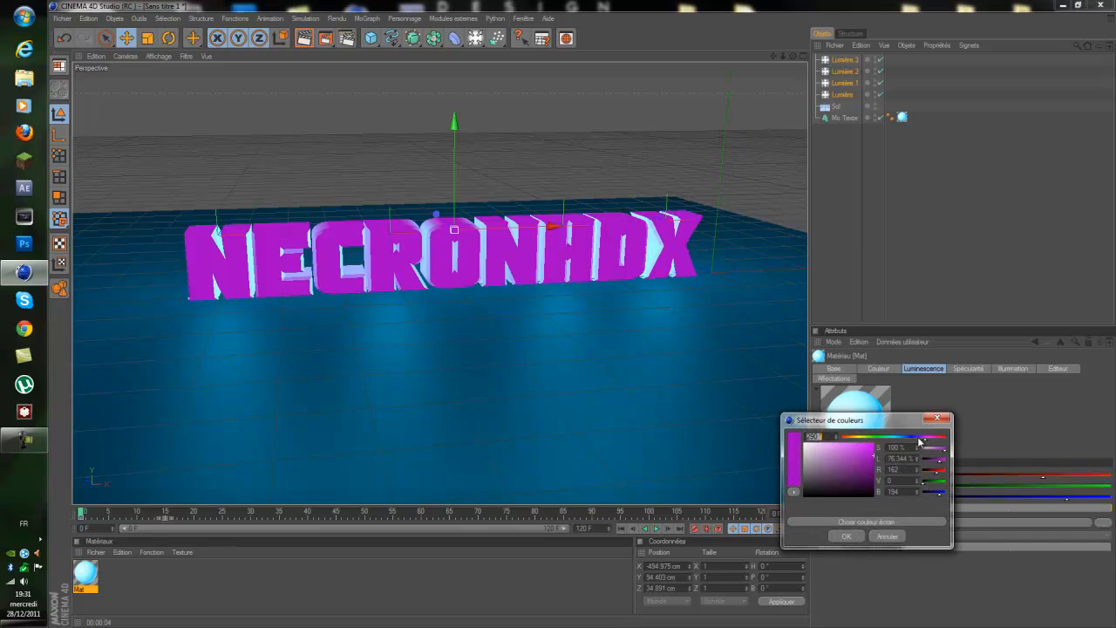
{"action": "left_click_drag", "start_coordinate": [915, 442], "coordinate": [919, 444]}
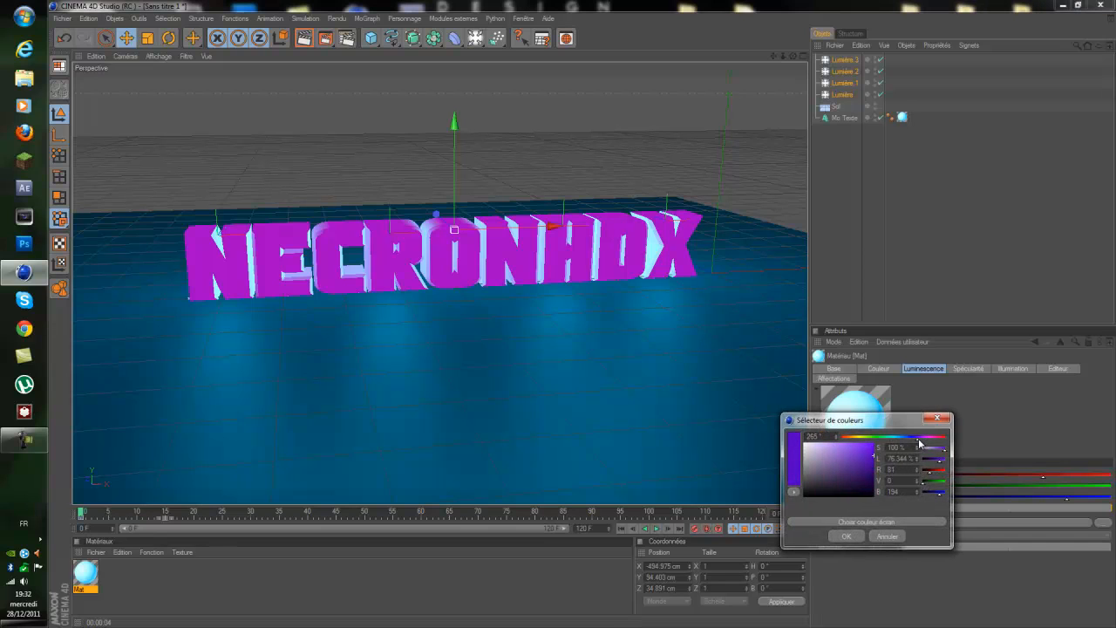
{"action": "left_click", "coordinate": [846, 536]}
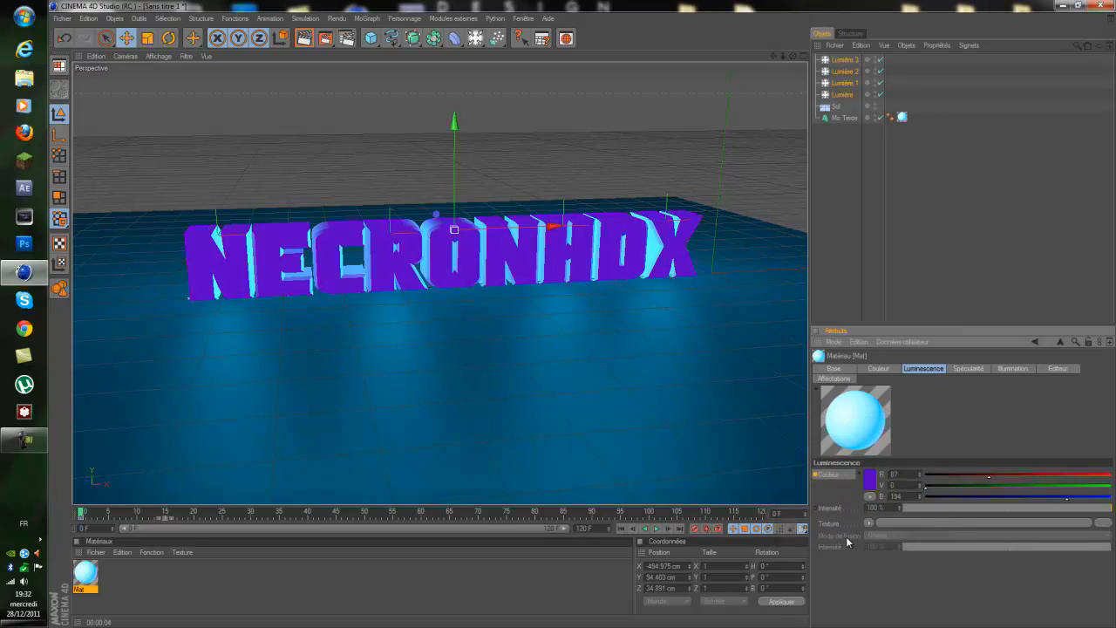
{"action": "left_click", "coordinate": [873, 483]}
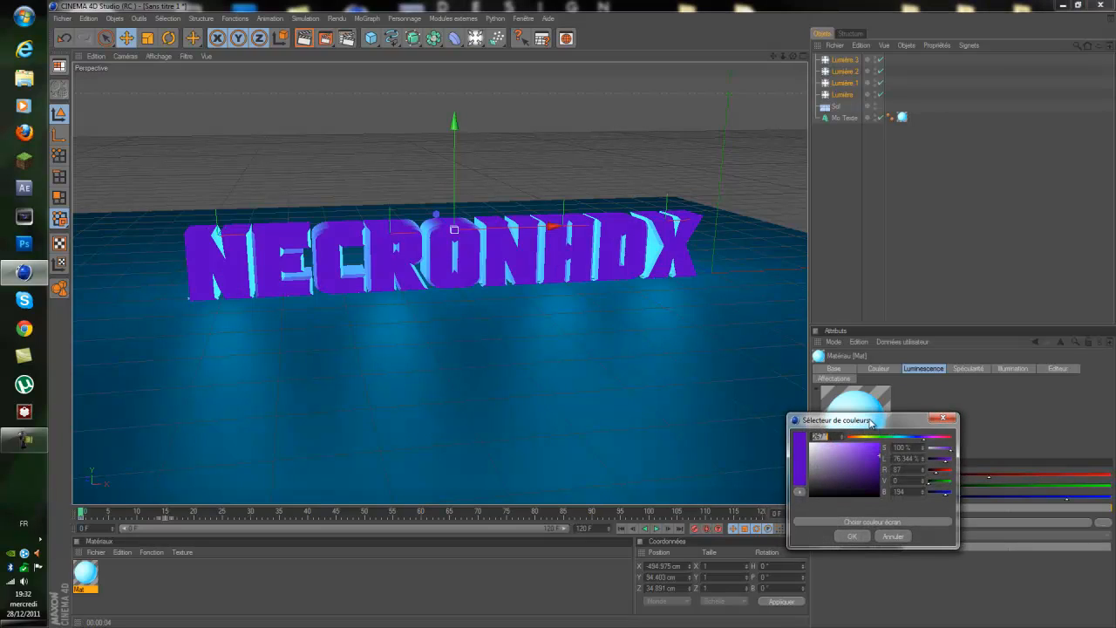
{"action": "left_click", "coordinate": [929, 442]}
{"action": "left_click", "coordinate": [850, 535]}
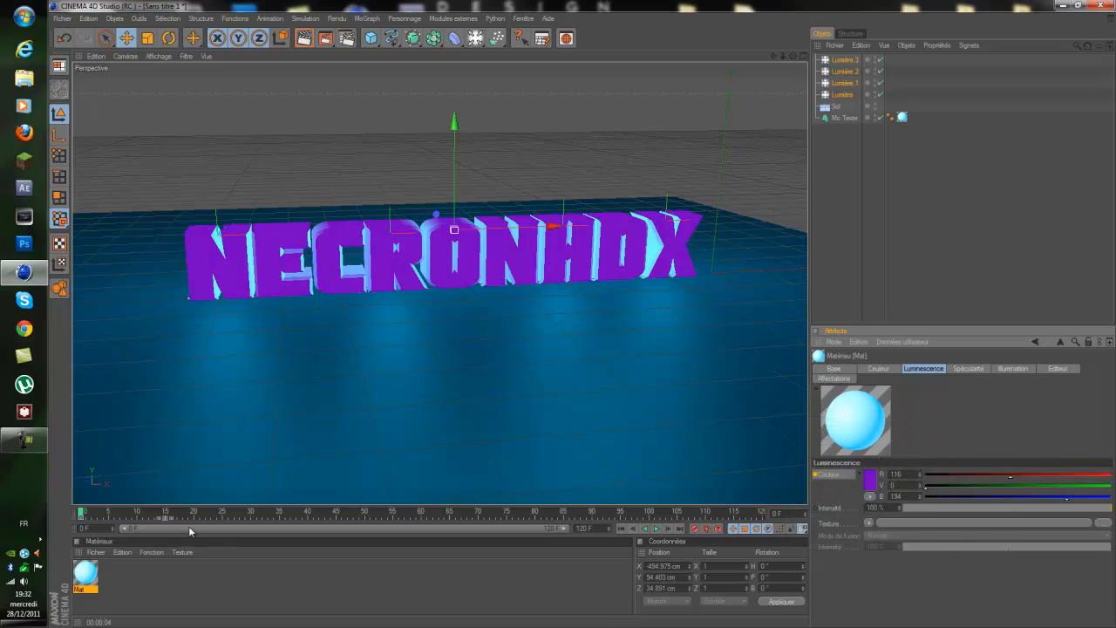
- Set the material's luminescence colour to pink RGB 255, 0, 170 at frame 120 and keyframe it
{"action": "left_click_drag", "start_coordinate": [81, 511], "coordinate": [801, 519]}
{"action": "left_click", "coordinate": [869, 480]}
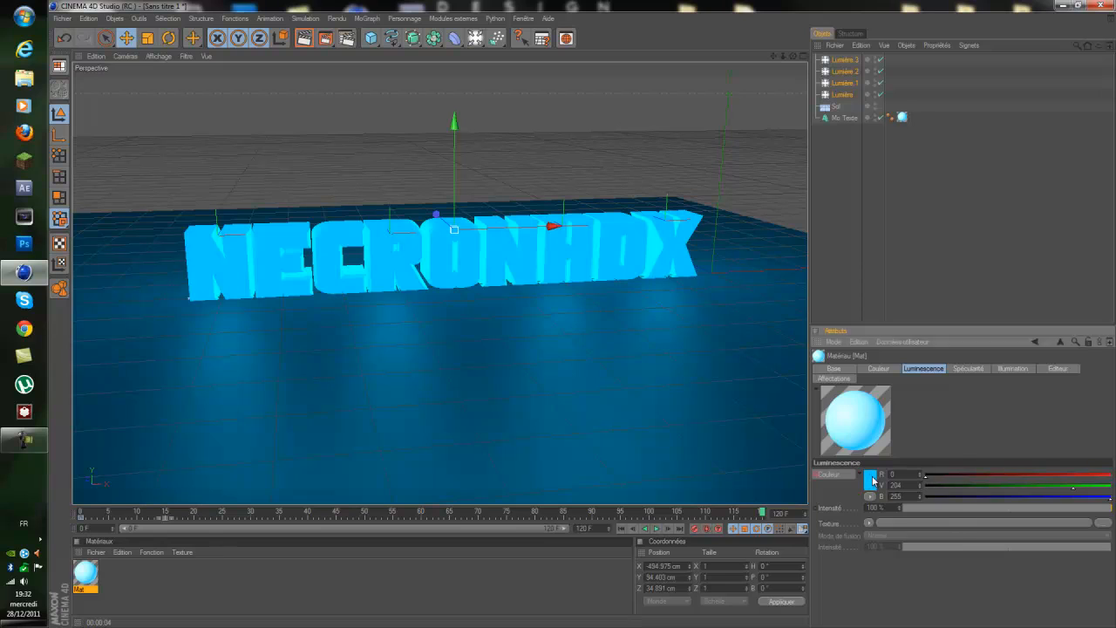
{"action": "left_click", "coordinate": [927, 433]}
{"action": "left_click_drag", "start_coordinate": [930, 435], "coordinate": [940, 435]}
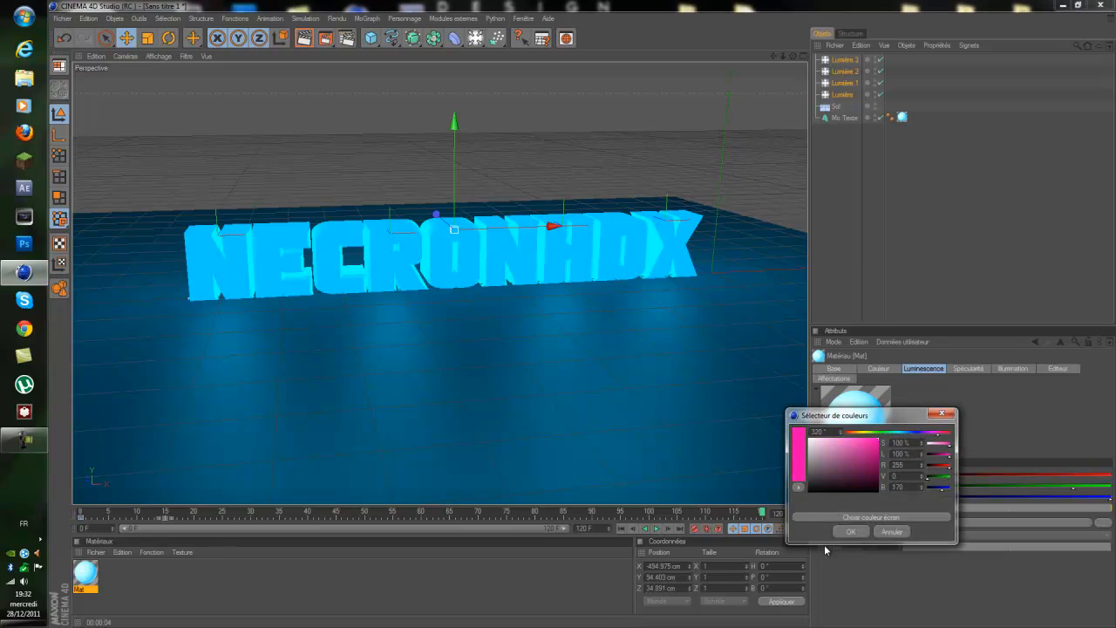
{"action": "left_click", "coordinate": [850, 532]}
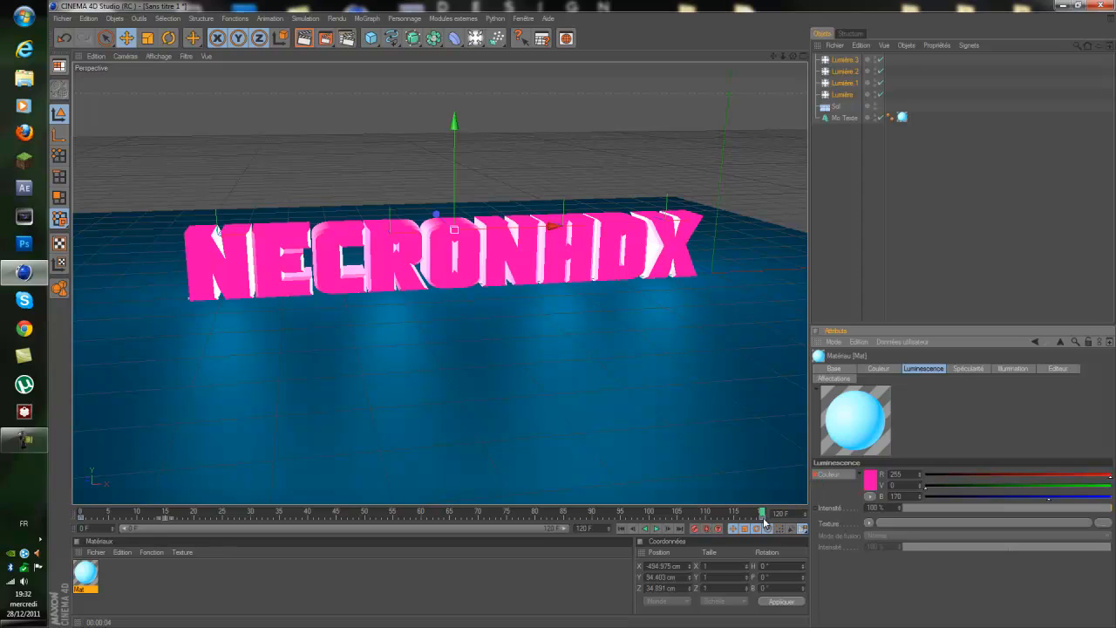
- Play the animation from the start and test-render the viewport at the last frame
{"action": "left_click", "coordinate": [622, 528]}
{"action": "left_click", "coordinate": [657, 528]}
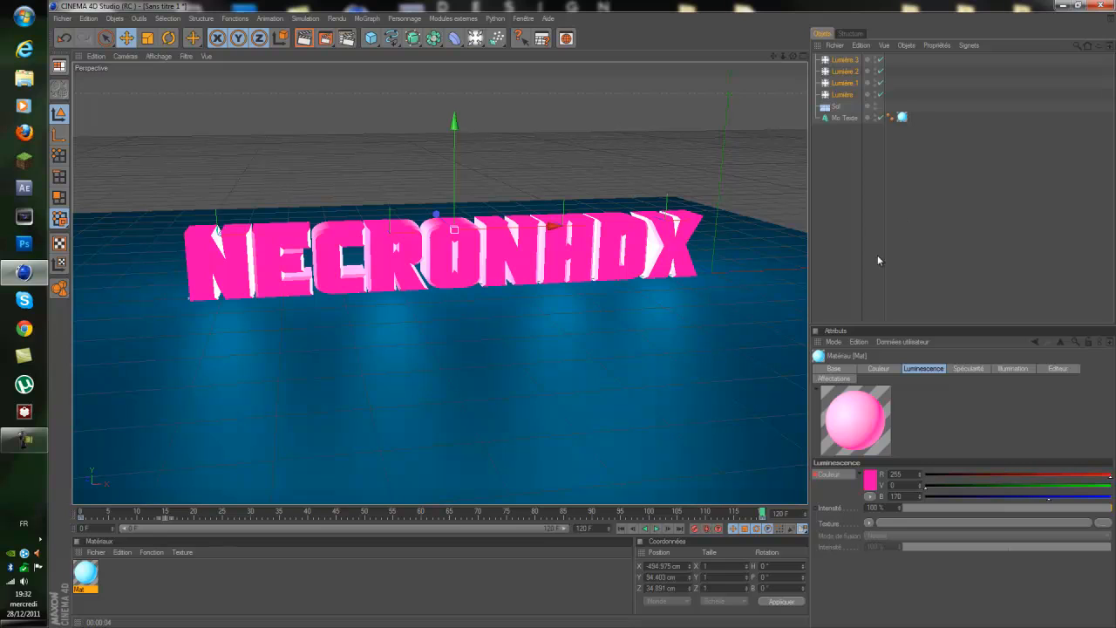
{"action": "left_click", "coordinate": [303, 39]}
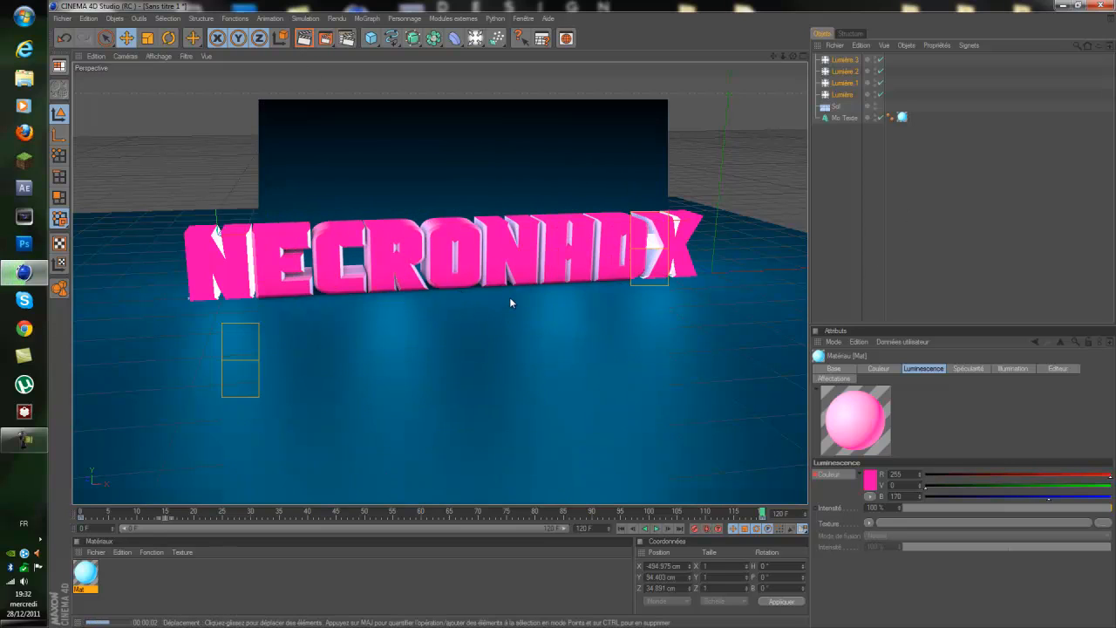
{"action": "left_click", "coordinate": [491, 393]}
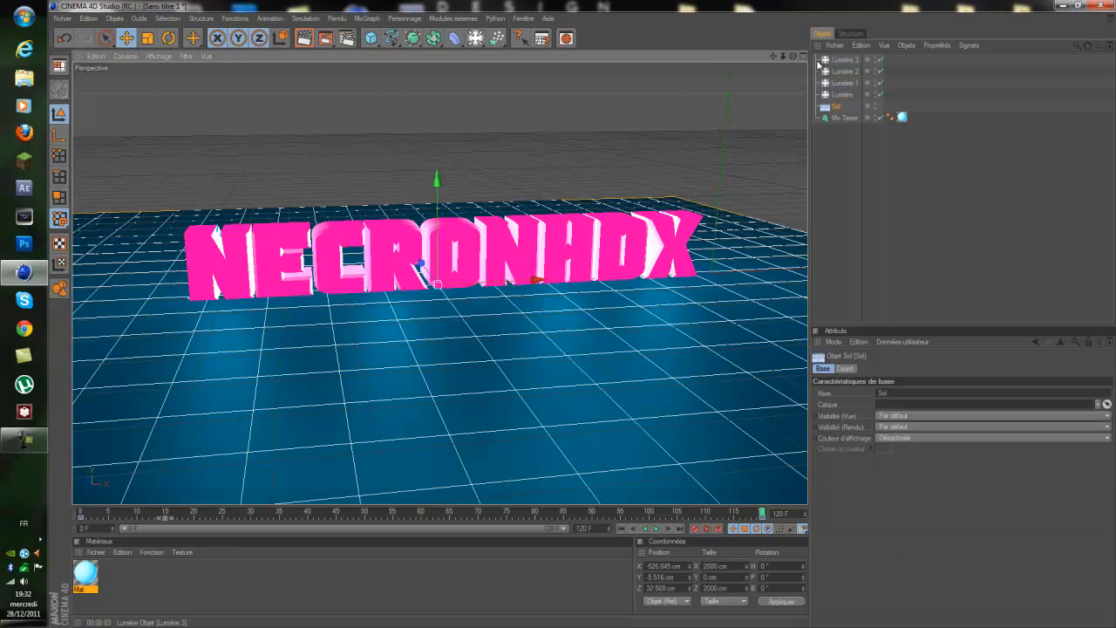
- Check the material's luminescence colour values at frame 120 and select all four lights
{"action": "left_click", "coordinate": [843, 95]}
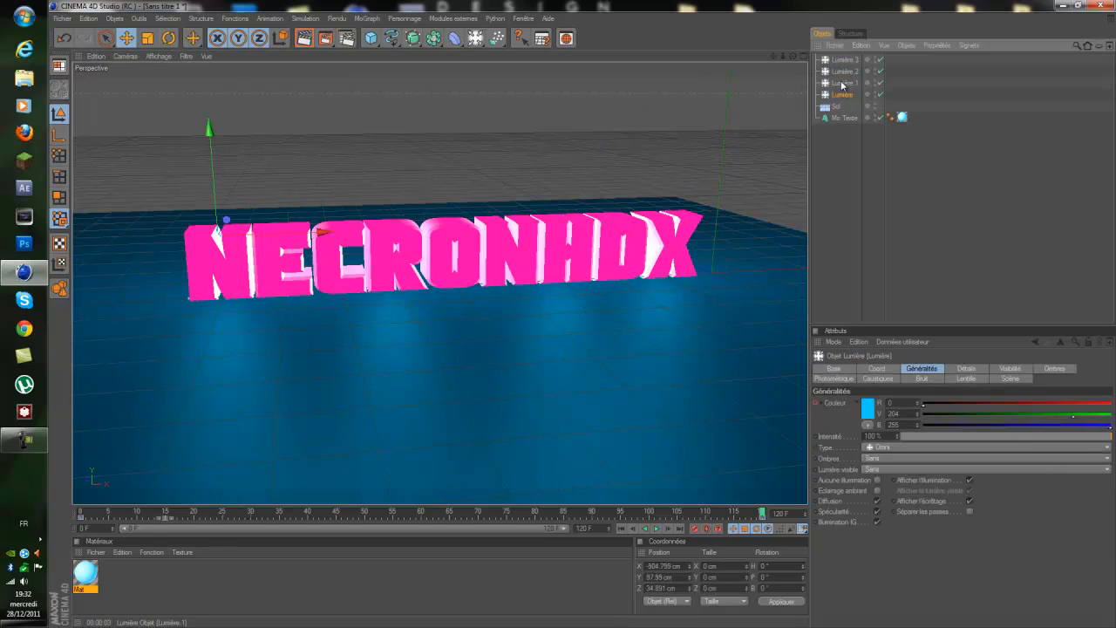
{"action": "left_click", "coordinate": [843, 83], "text": "ctrl"}
{"action": "left_click", "coordinate": [843, 71], "text": "ctrl"}
{"action": "left_click", "coordinate": [844, 60], "text": "ctrl"}
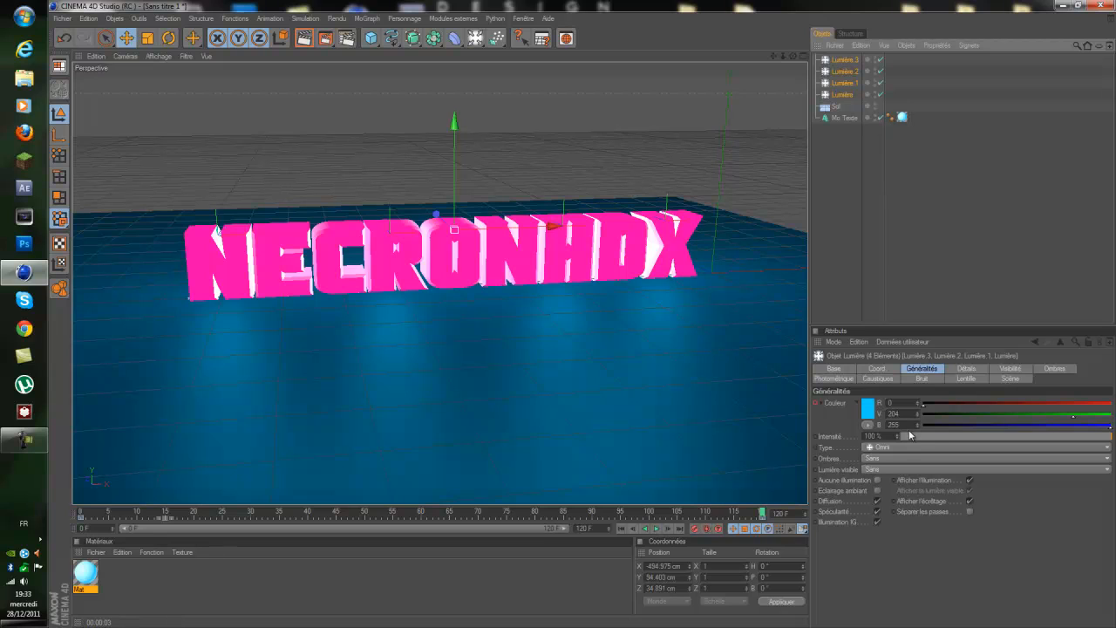
{"action": "left_click", "coordinate": [903, 118]}
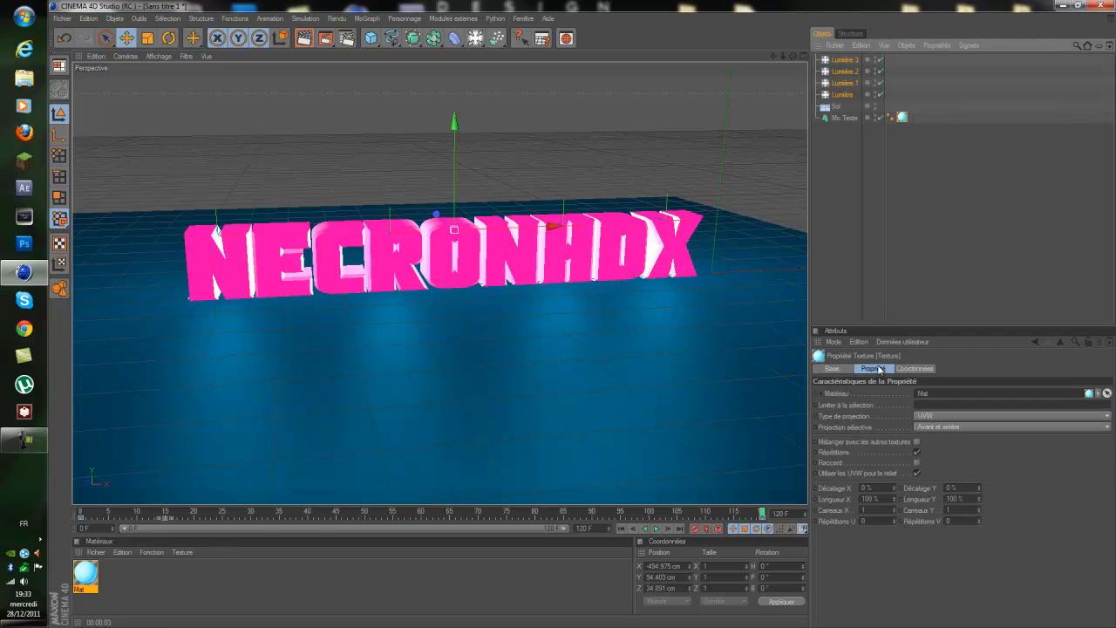
{"action": "left_click", "coordinate": [85, 573]}
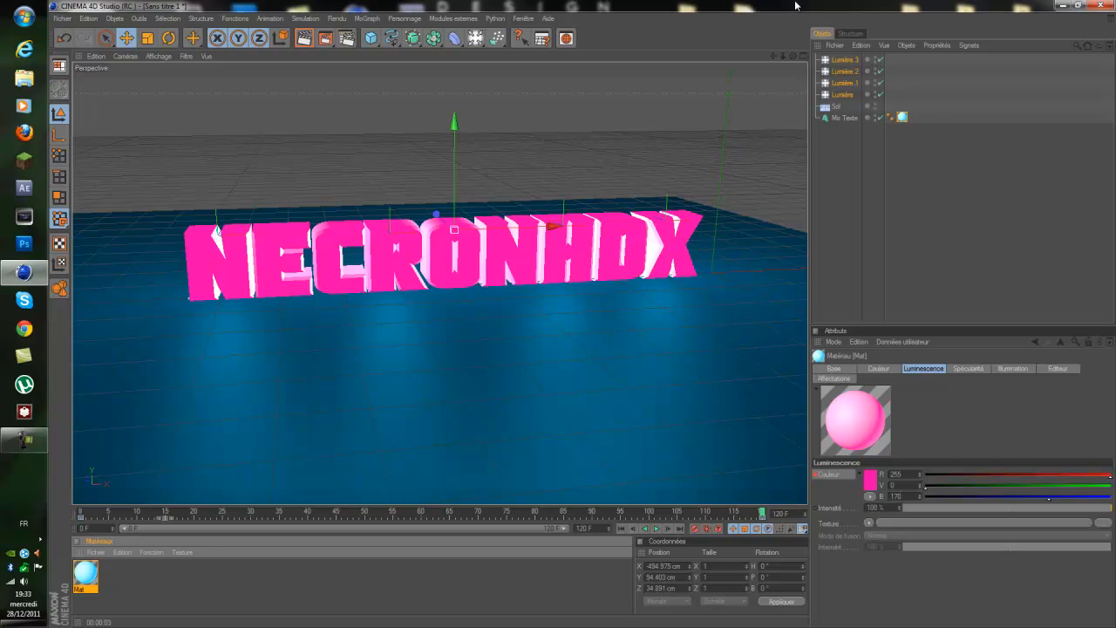
{"action": "left_click", "coordinate": [820, 60]}
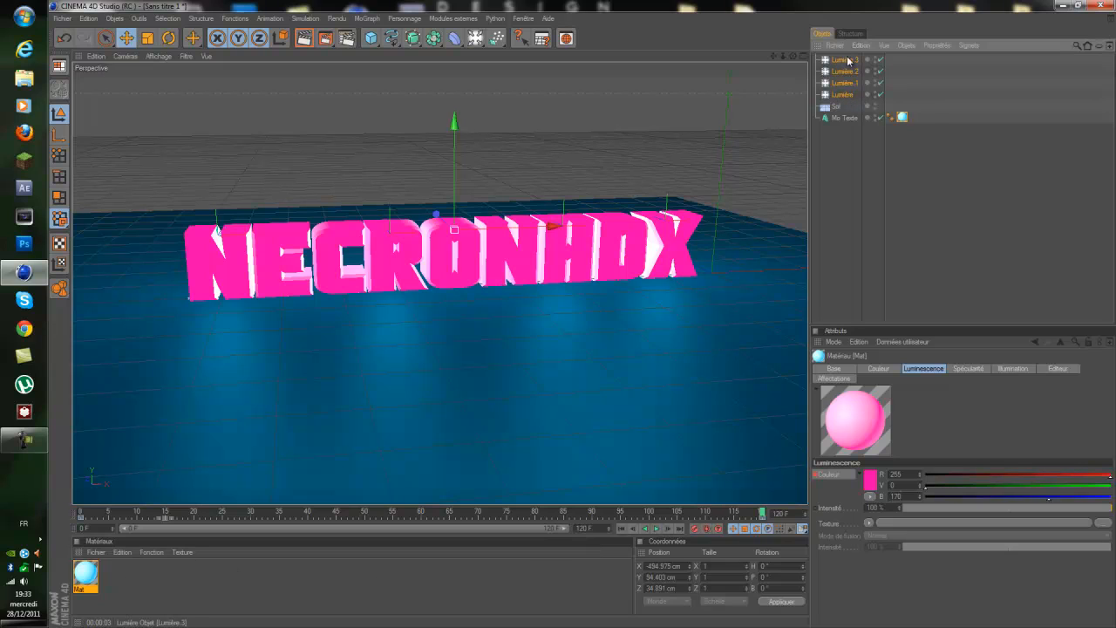
{"action": "left_click_drag", "start_coordinate": [898, 58], "coordinate": [834, 96]}
{"action": "left_click_drag", "start_coordinate": [820, 97], "coordinate": [822, 98]}
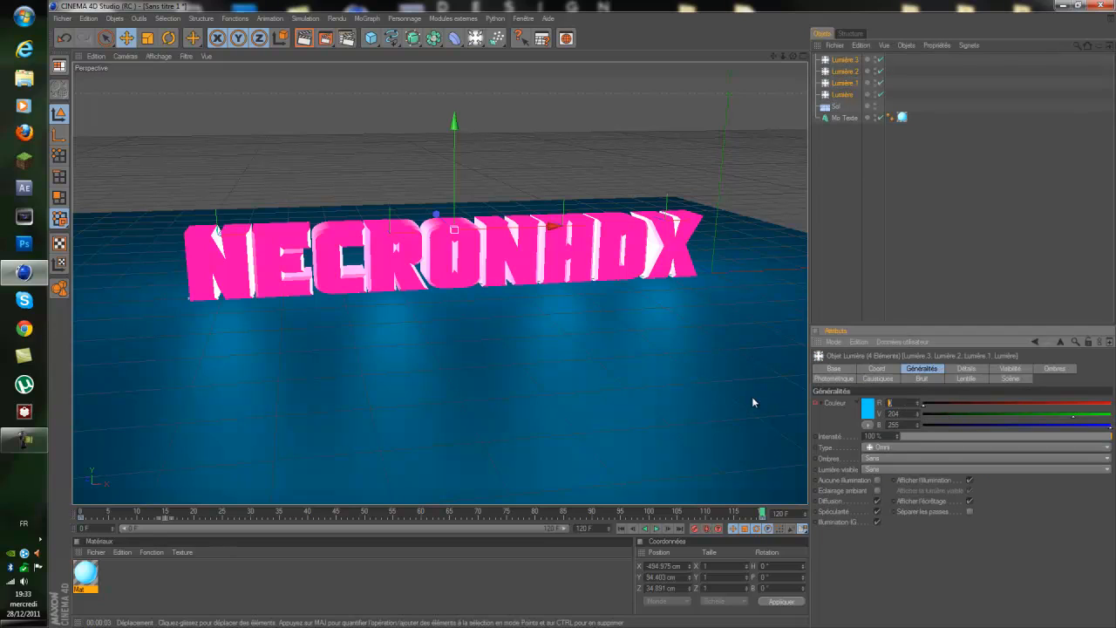
- Try changing the four lights' colour to RGB 255, 0, 170 at frame 120 without recording a keyframe
{"action": "type", "text": "255"}
{"action": "key", "text": "Tab"}
{"action": "type", "text": "0"}
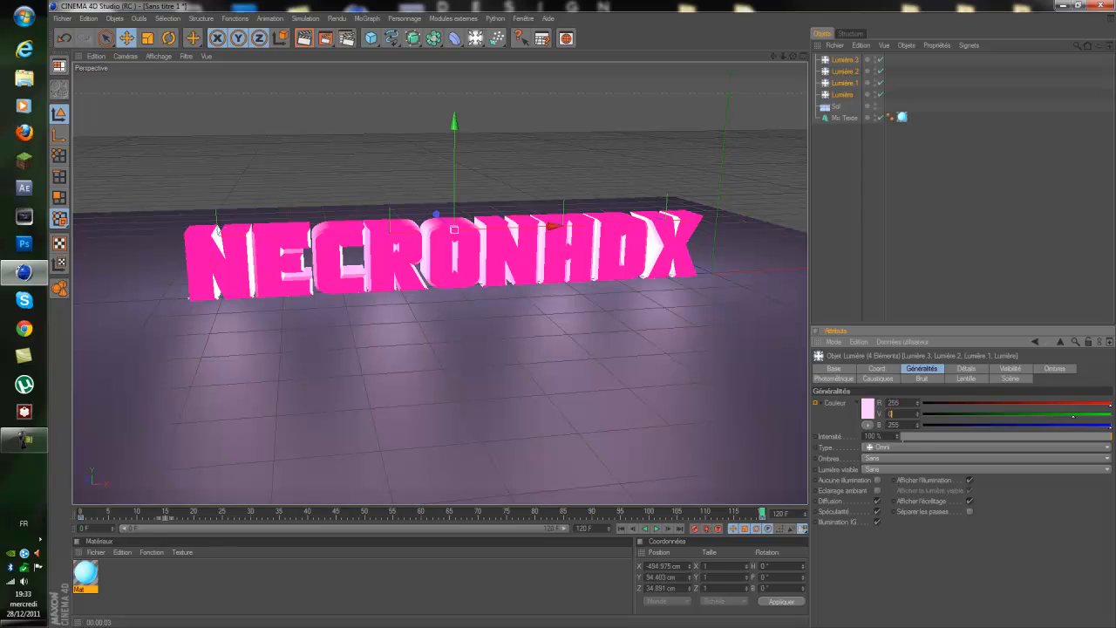
{"action": "key", "text": "Tab"}
{"action": "type", "text": "2"}
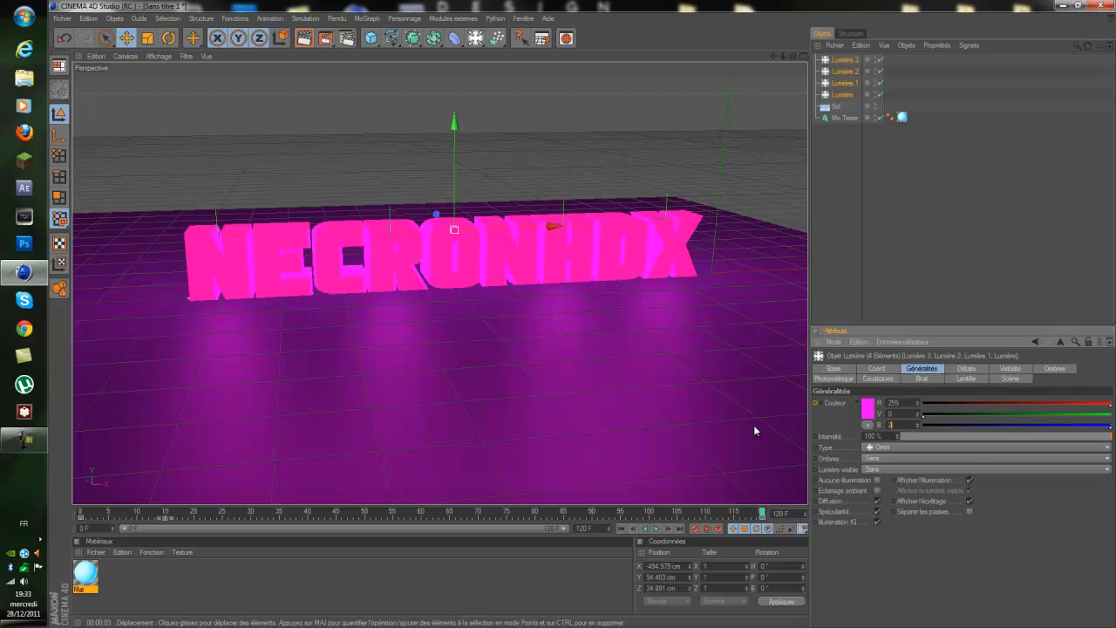
{"action": "type", "text": "70"}
{"action": "key", "text": "BackSpace"}
{"action": "key", "text": "BackSpace"}
{"action": "key", "text": "BackSpace"}
{"action": "type", "text": "170"}
{"action": "key", "text": "Return"}
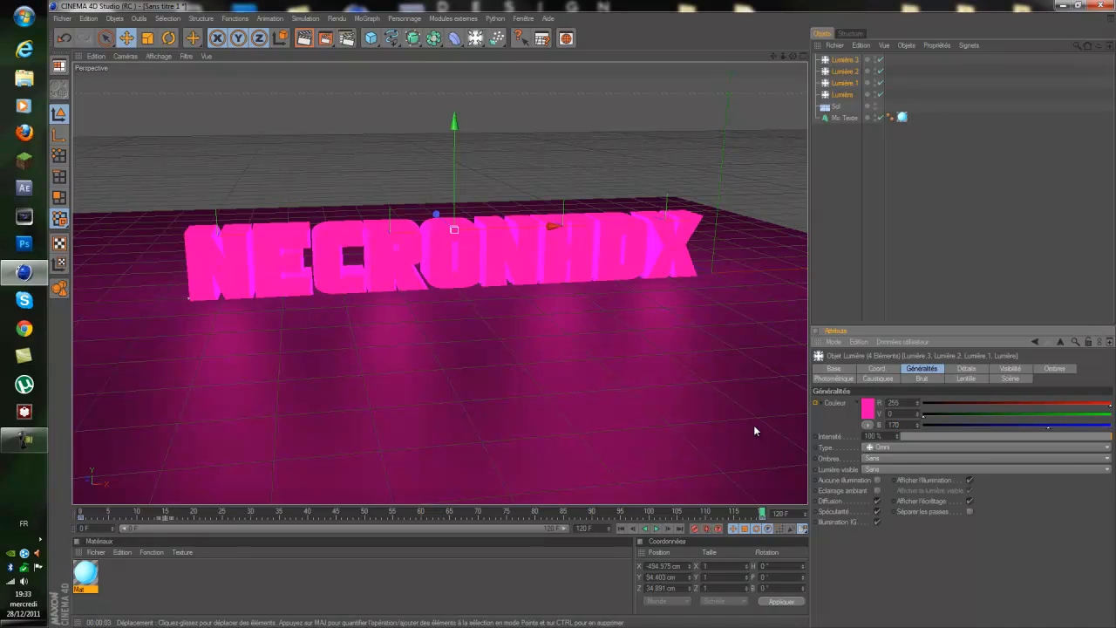
{"action": "left_click", "coordinate": [764, 516]}
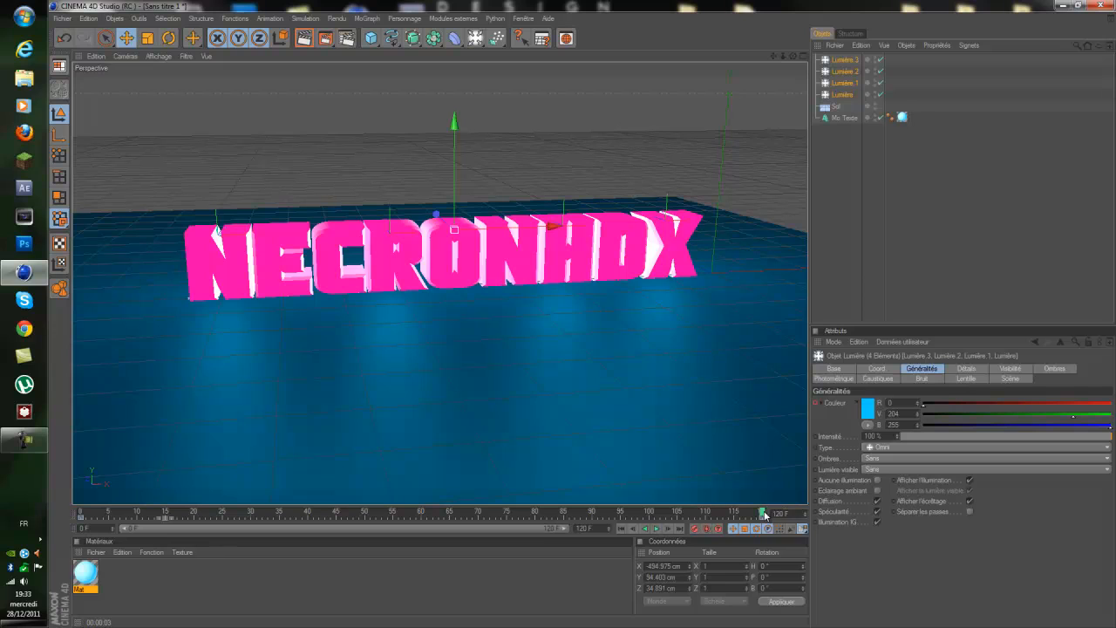
- Set the colour of all four lights to RGB 255, 0, 170 at frame 120 and keyframe it
{"action": "left_click", "coordinate": [902, 402]}
{"action": "type", "text": "2"}
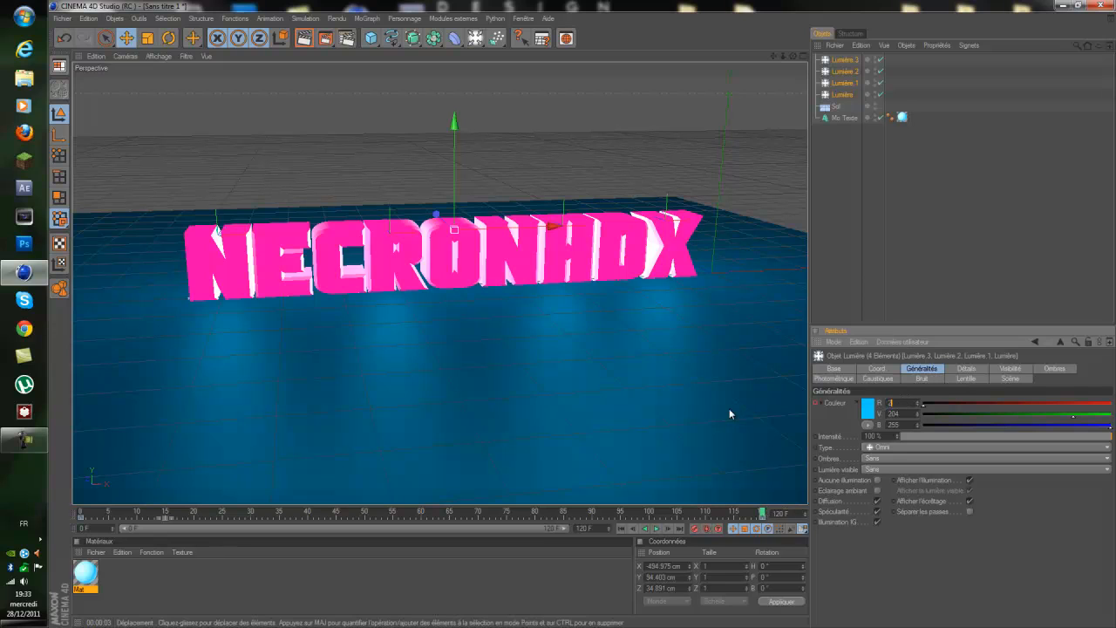
{"action": "type", "text": "55"}
{"action": "key", "text": "Tab"}
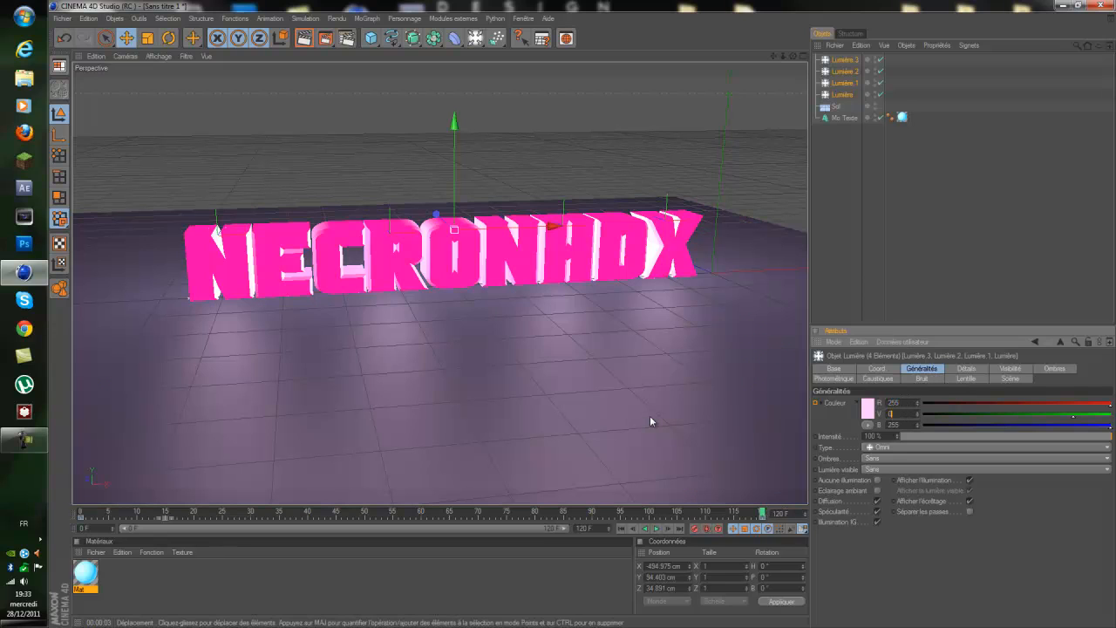
{"action": "type", "text": "0"}
{"action": "key", "text": "Tab"}
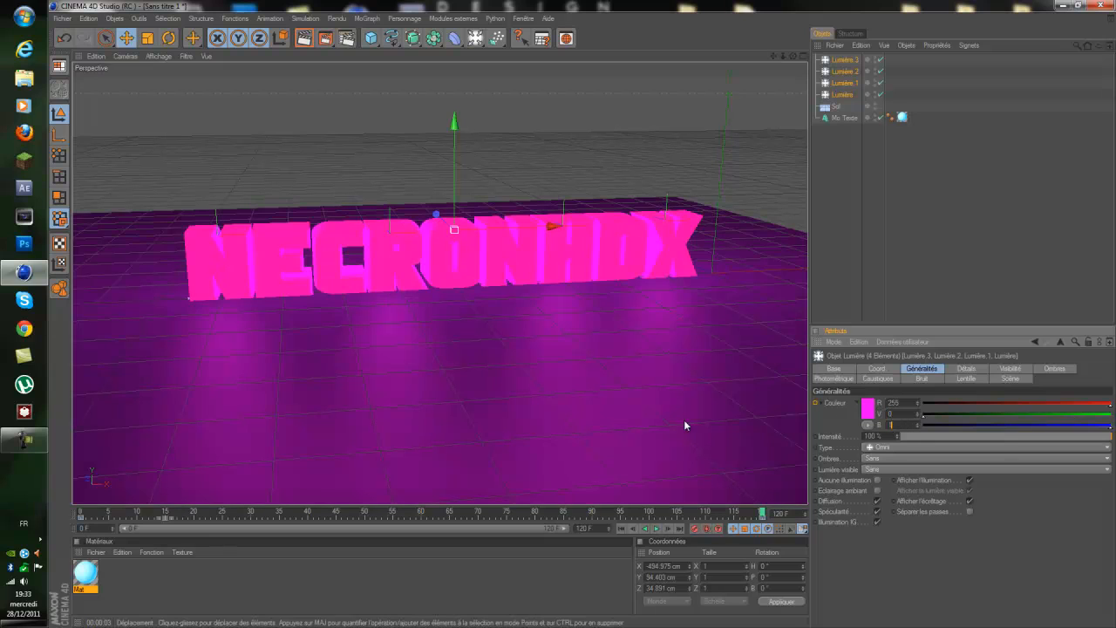
{"action": "type", "text": "170"}
{"action": "key", "text": "Return"}
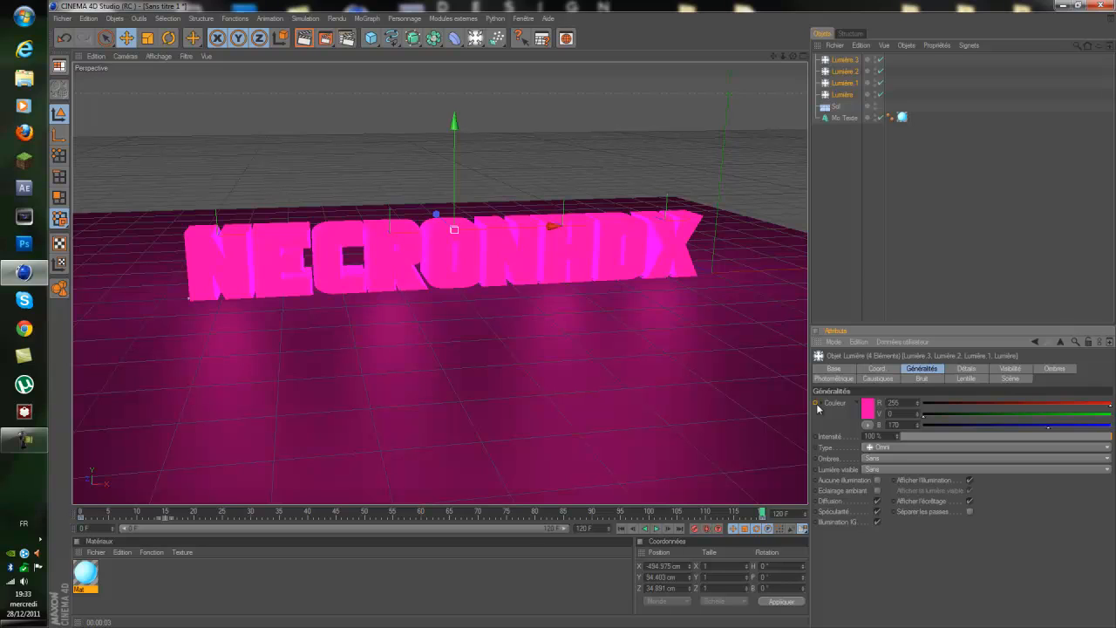
{"action": "left_click", "coordinate": [823, 404]}
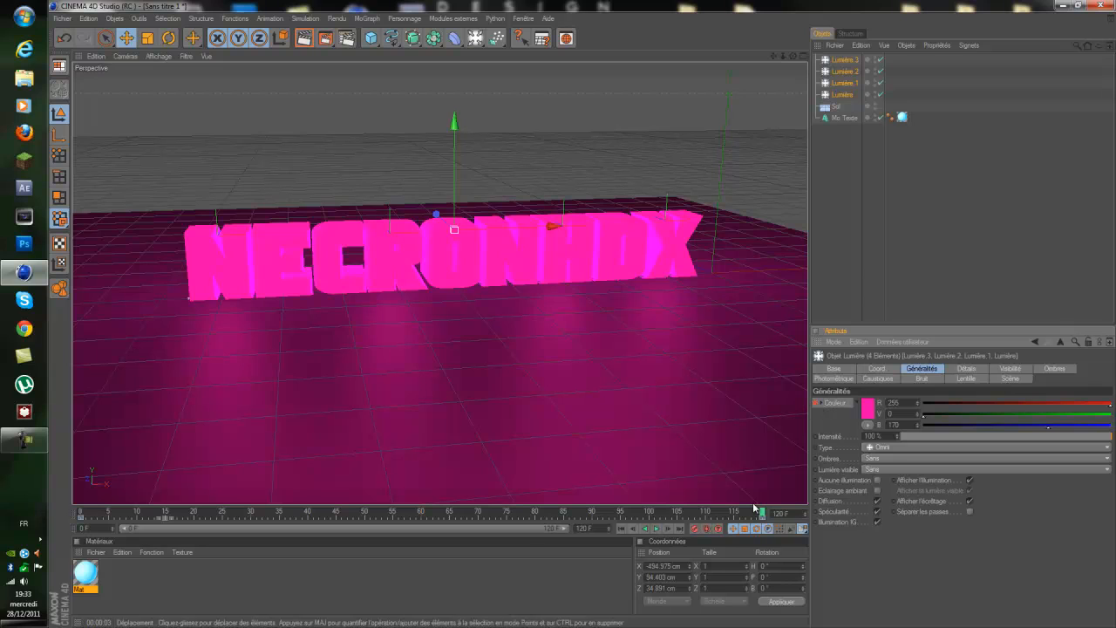
- Play the colour animation from the start, stop near its end and test-render the viewport
{"action": "left_click", "coordinate": [622, 529]}
{"action": "left_click", "coordinate": [657, 529]}
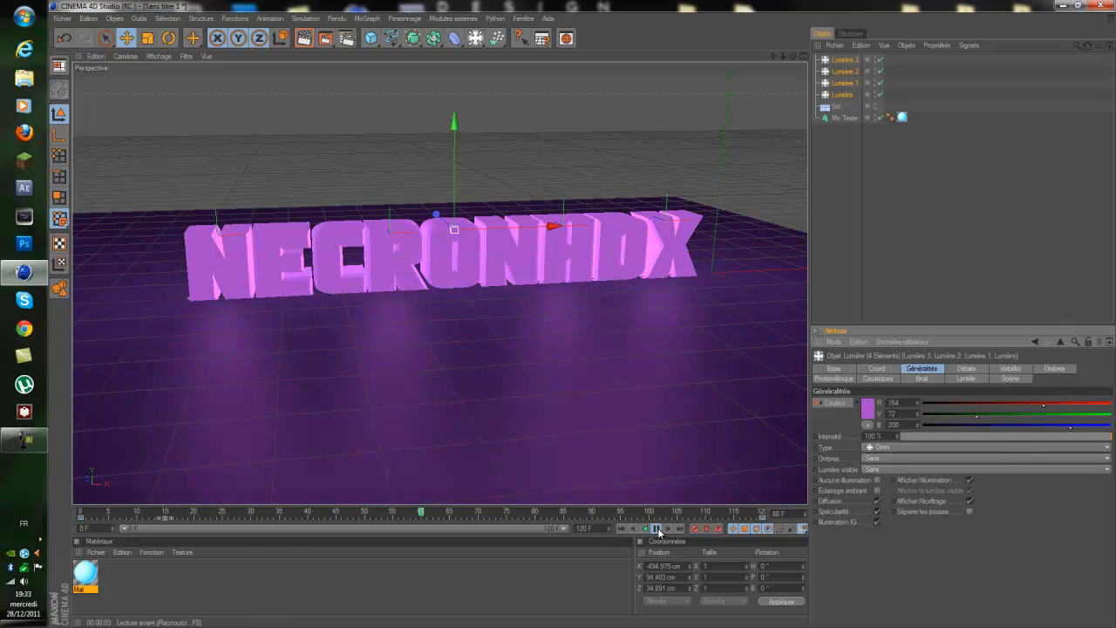
{"action": "left_click", "coordinate": [657, 528]}
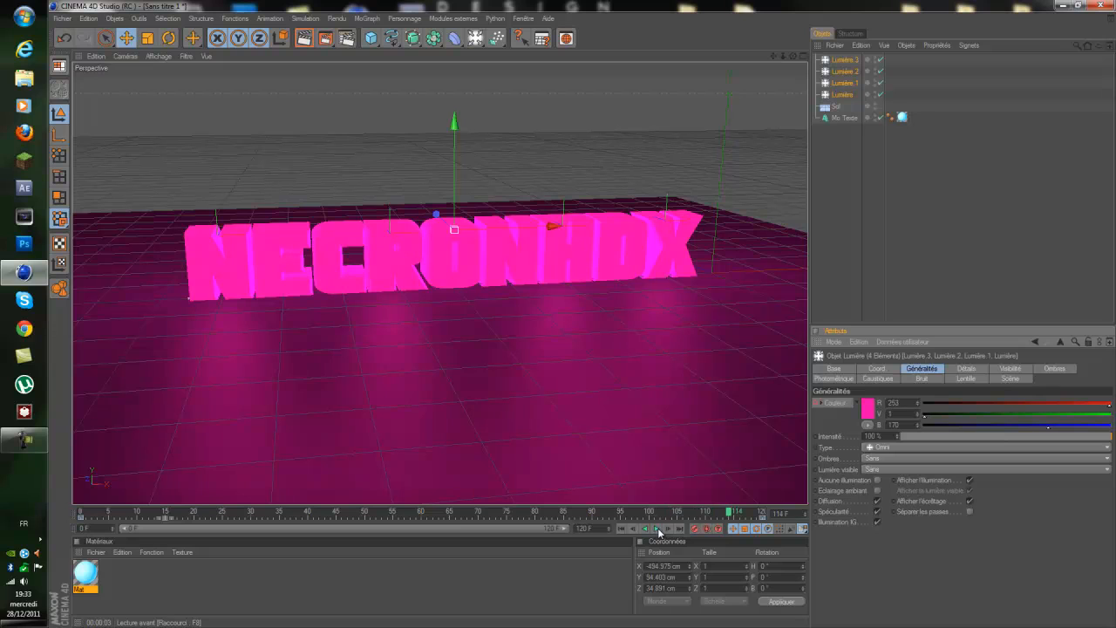
{"action": "left_click", "coordinate": [308, 36]}
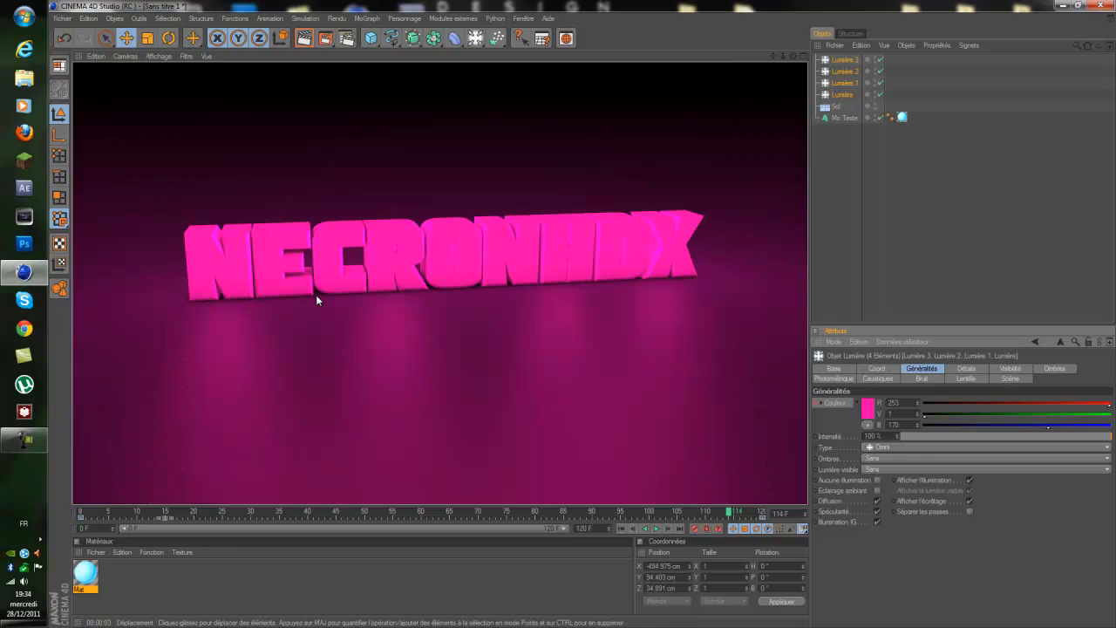
- Return to frame 0, render the full animation in the picture viewer, and bring the viewer up maximised to follow the render
{"action": "left_click", "coordinate": [623, 529]}
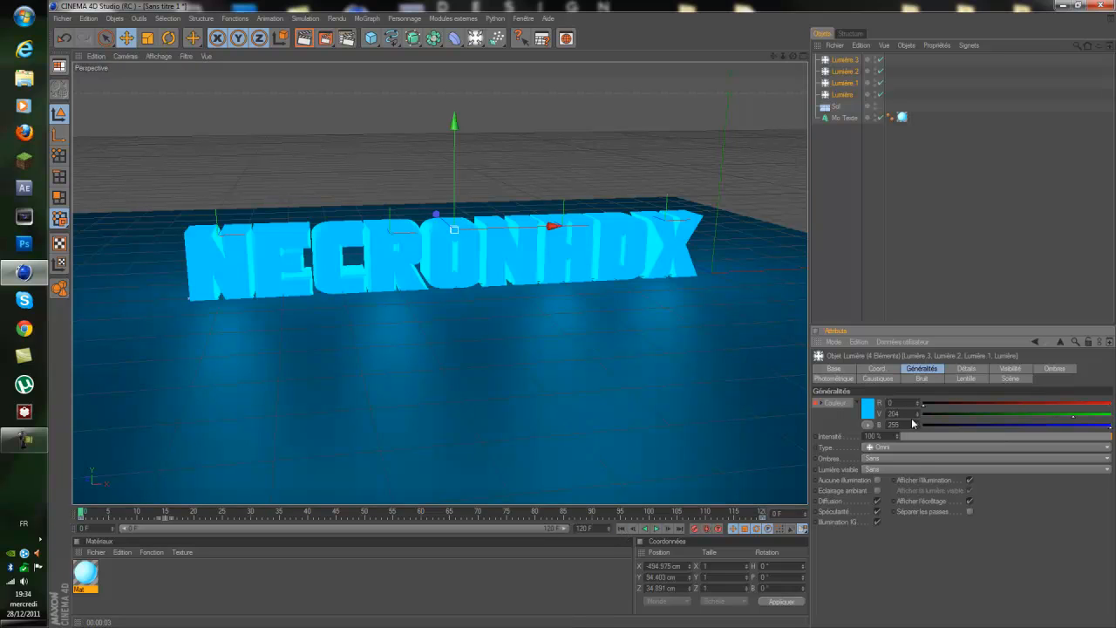
{"action": "left_click", "coordinate": [327, 40]}
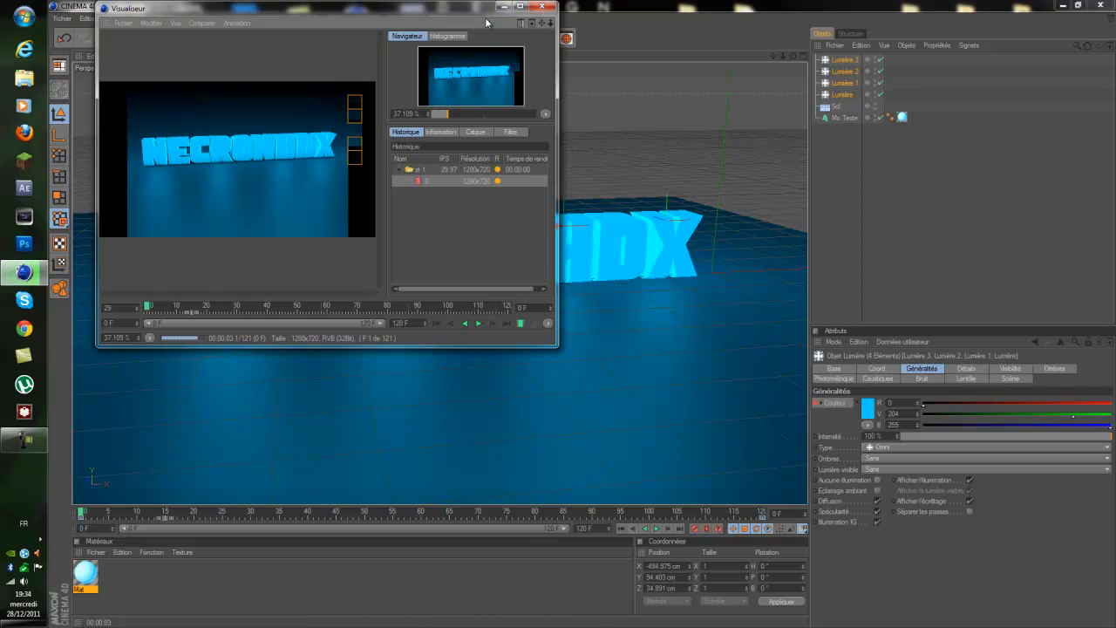
{"action": "left_click_drag", "start_coordinate": [486, 17], "coordinate": [564, 70]}
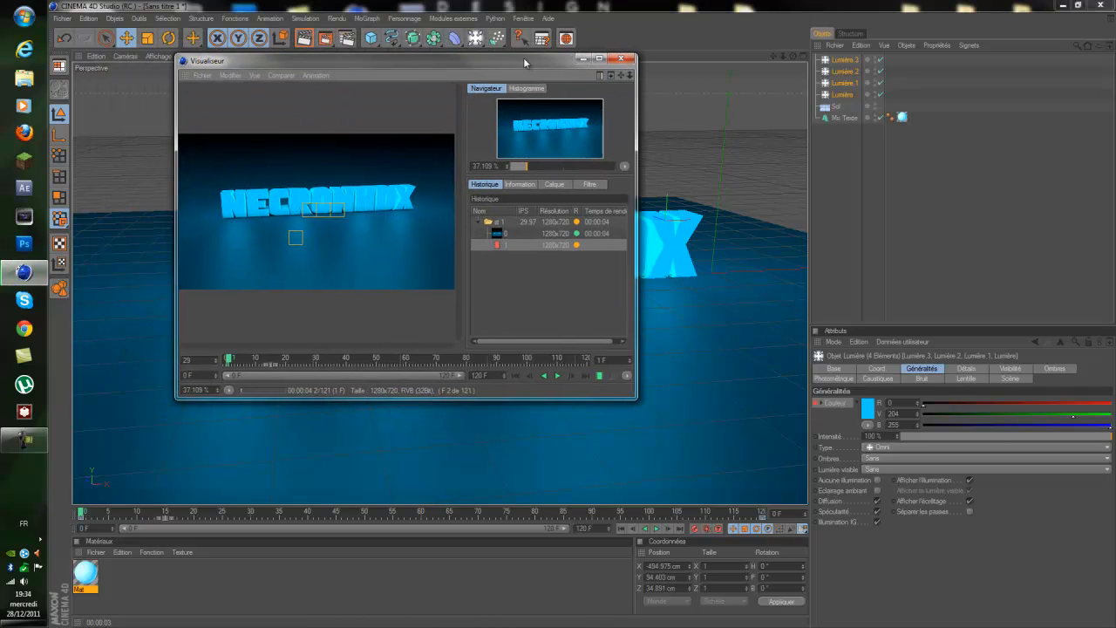
{"action": "left_click", "coordinate": [581, 59]}
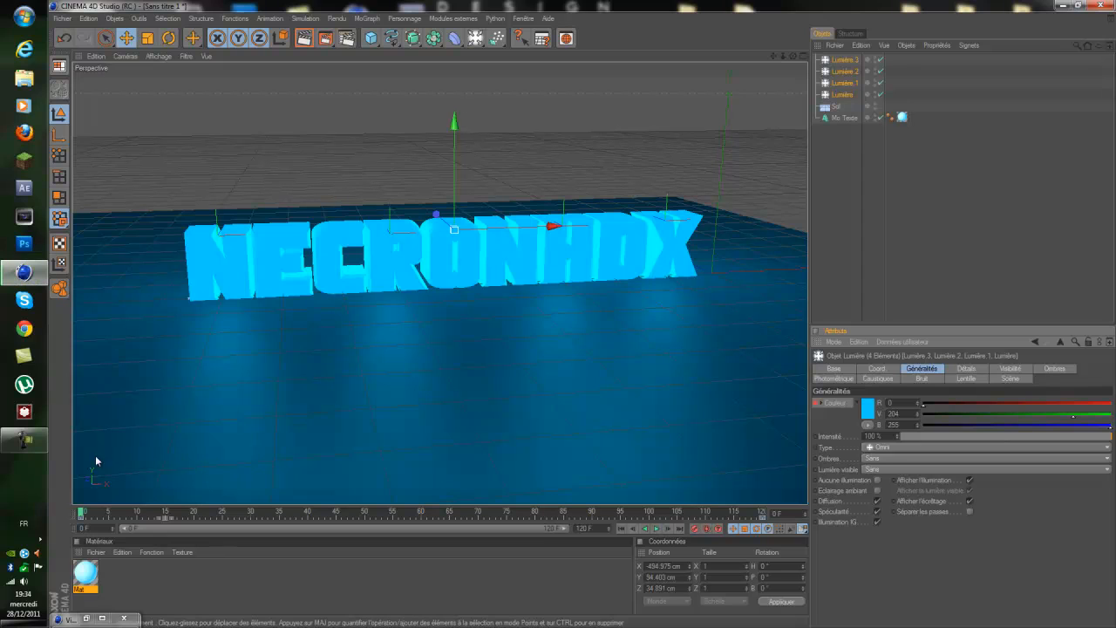
{"action": "left_click", "coordinate": [32, 479]}
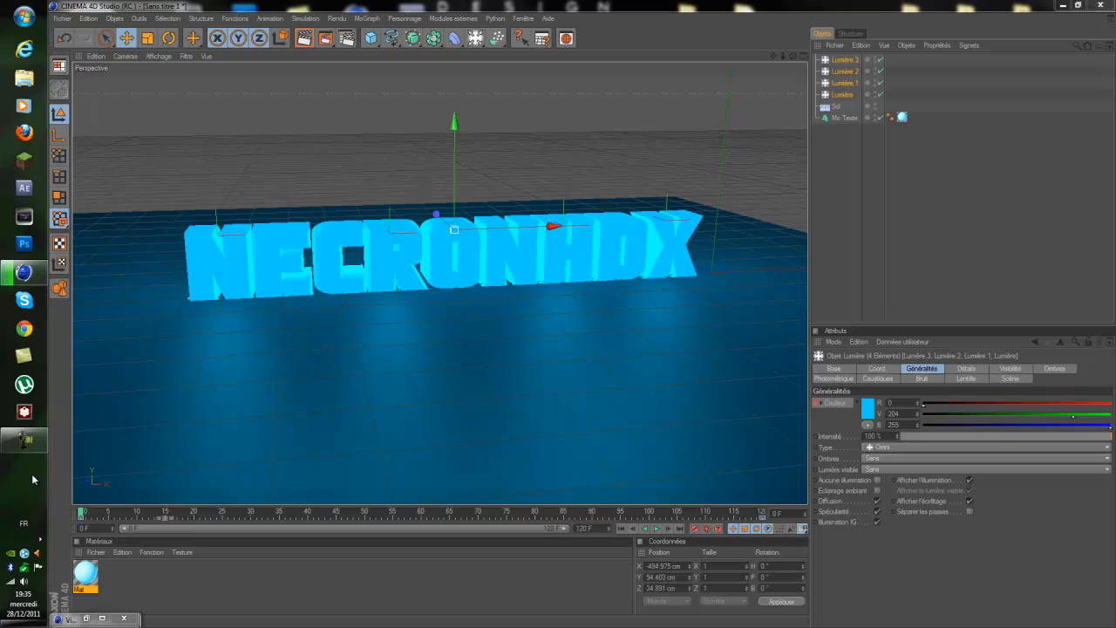
{"action": "left_click", "coordinate": [92, 623]}
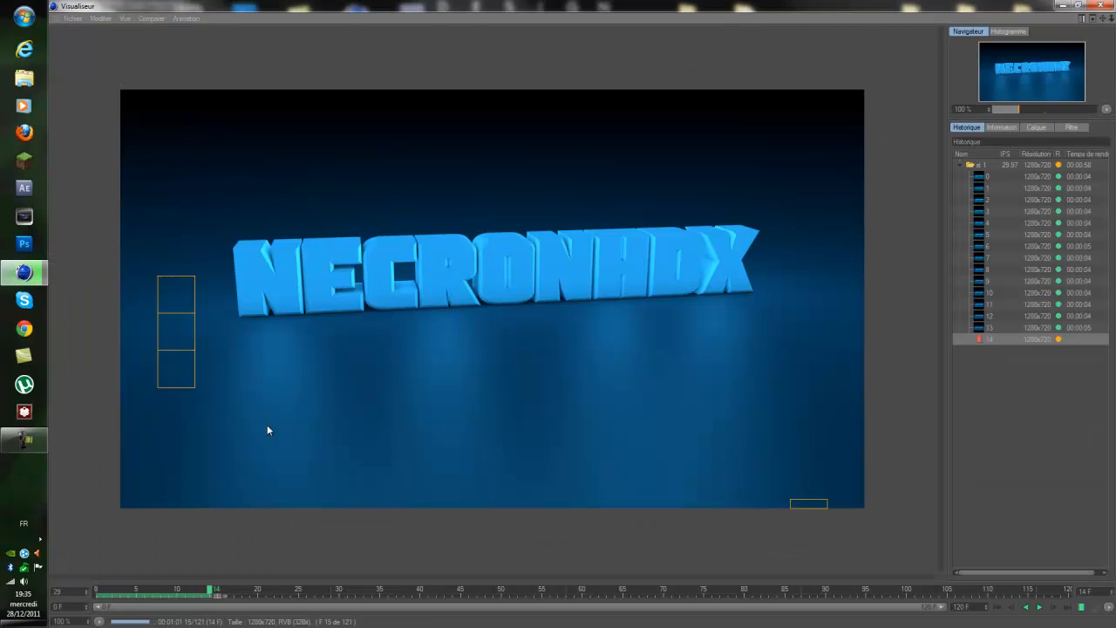